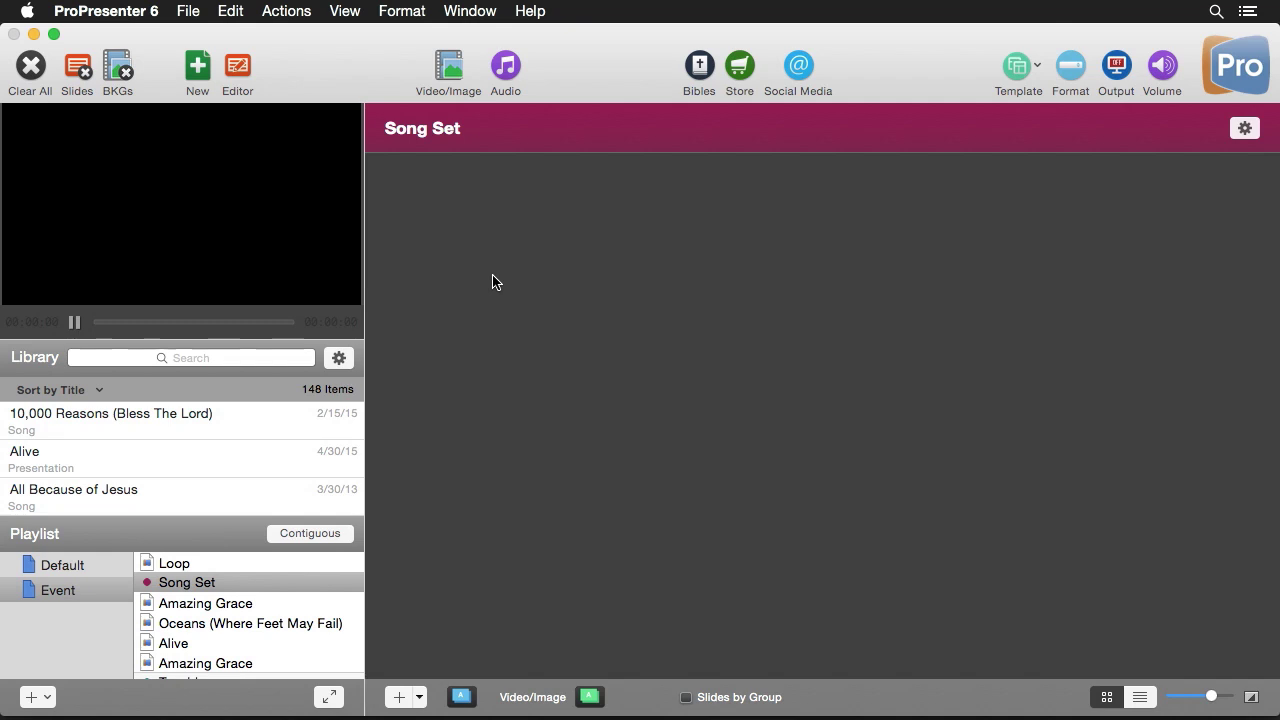
- Choose the This I Believe lyrics file on the Desktop for import, checking its full text in the preview
left_click(186, 14)
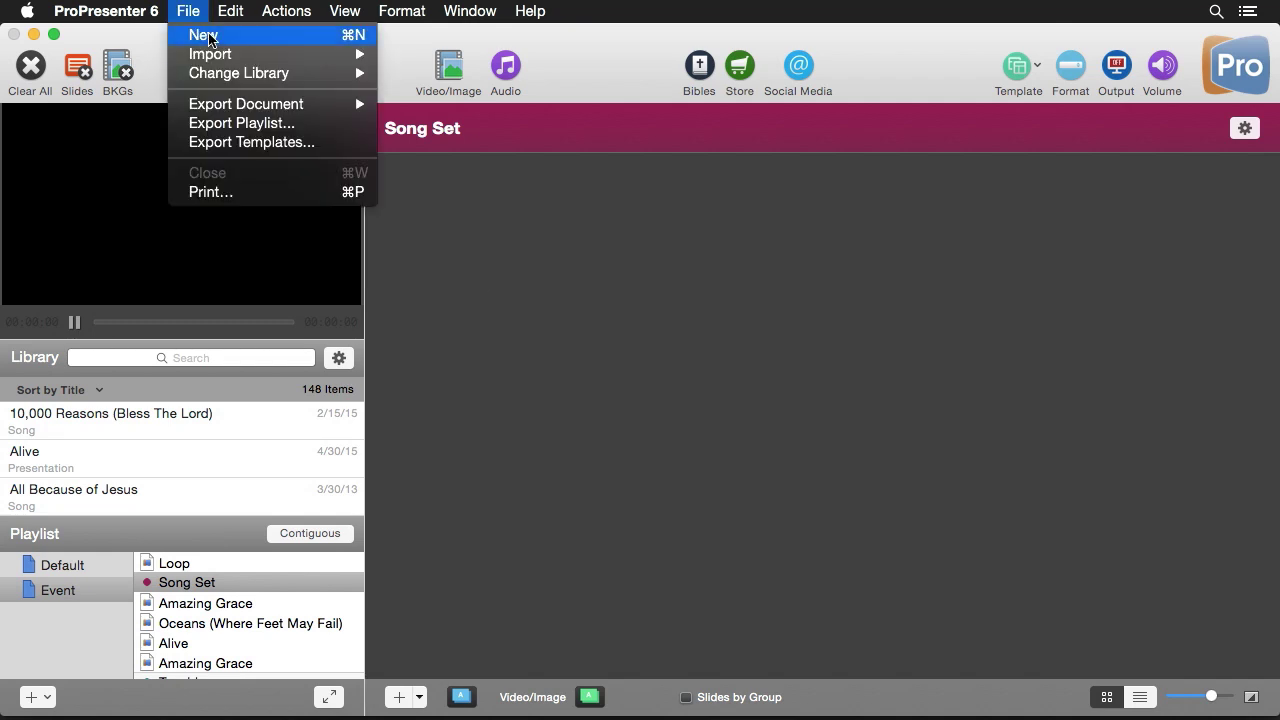
mouse_move(212, 54)
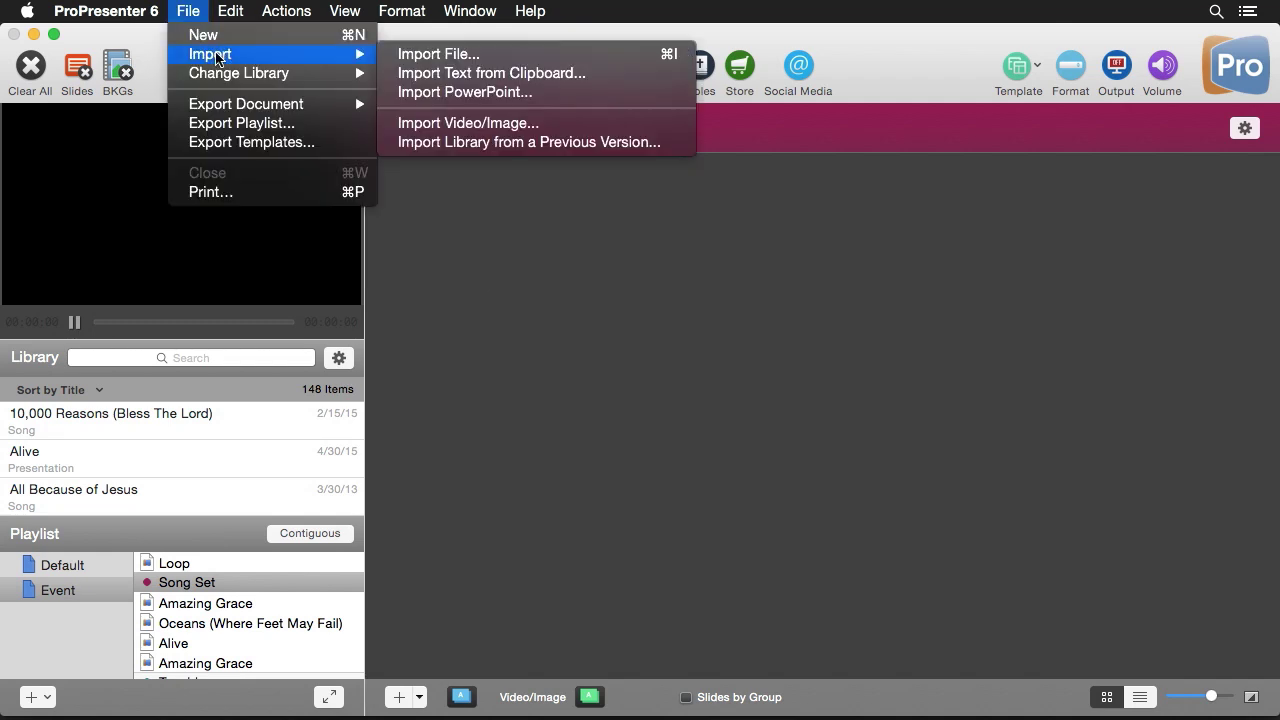
left_click(490, 63)
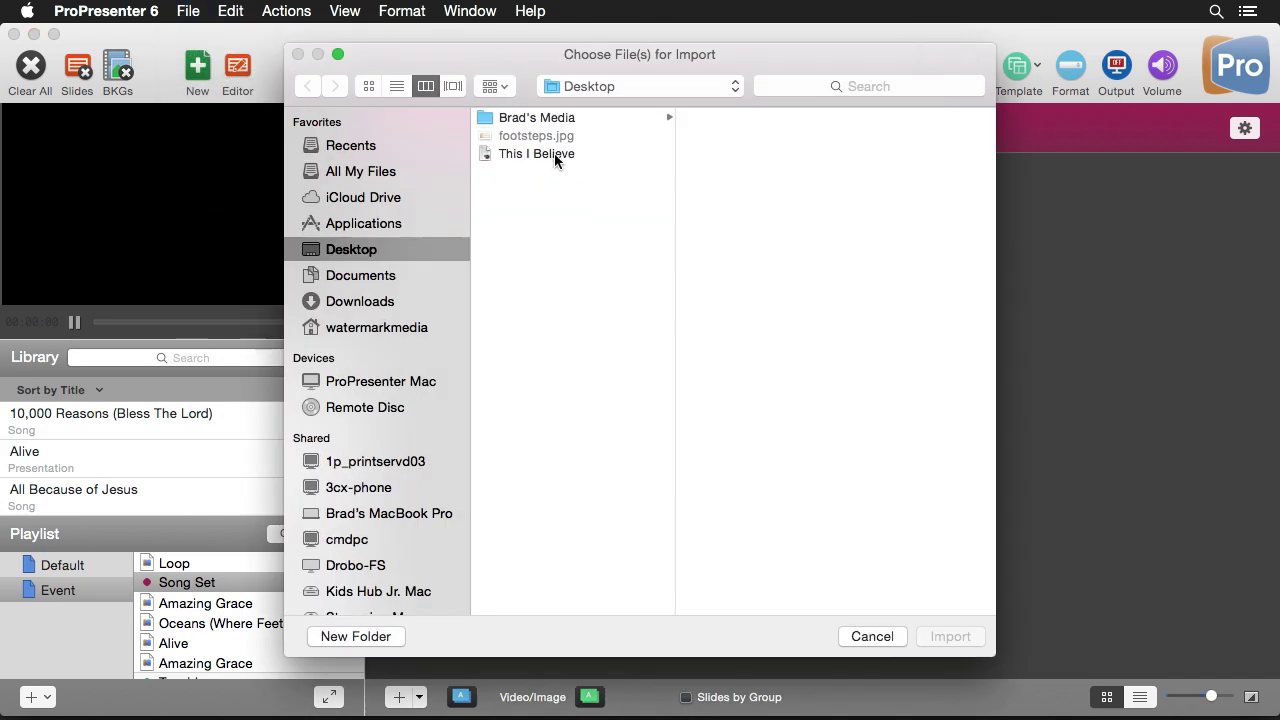
left_click(556, 158)
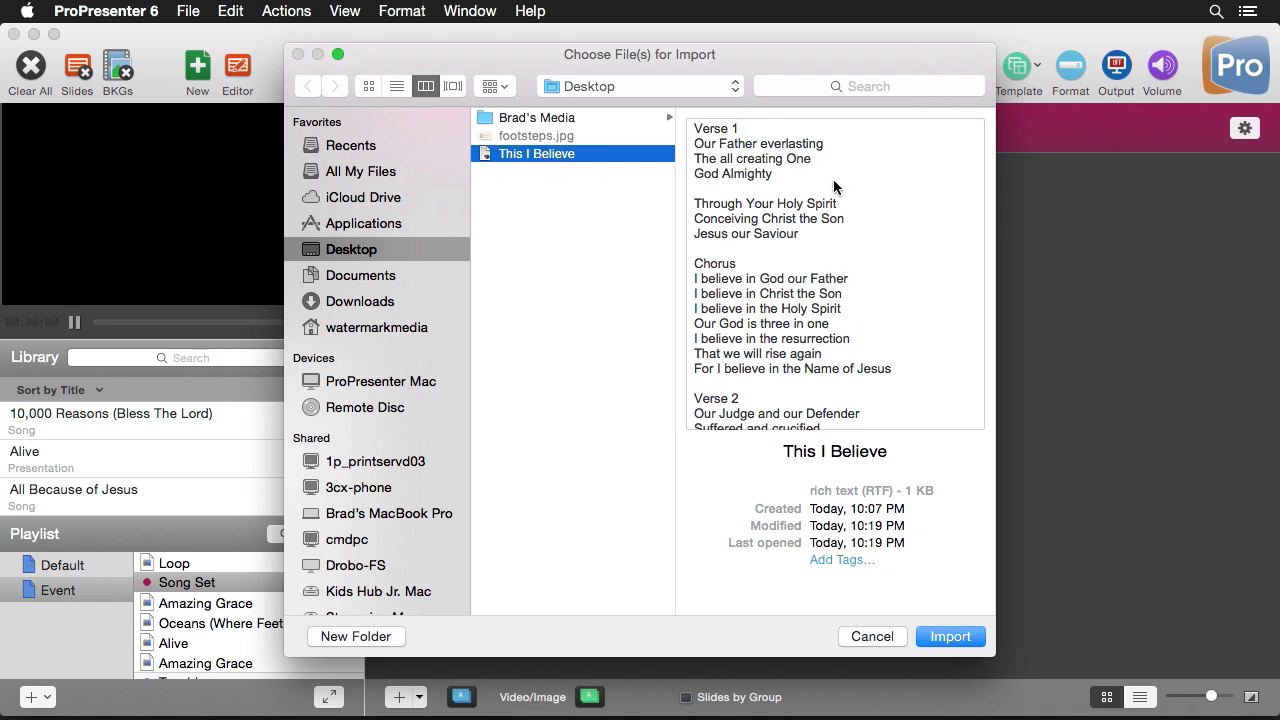
scroll(826, 226, "down", 10)
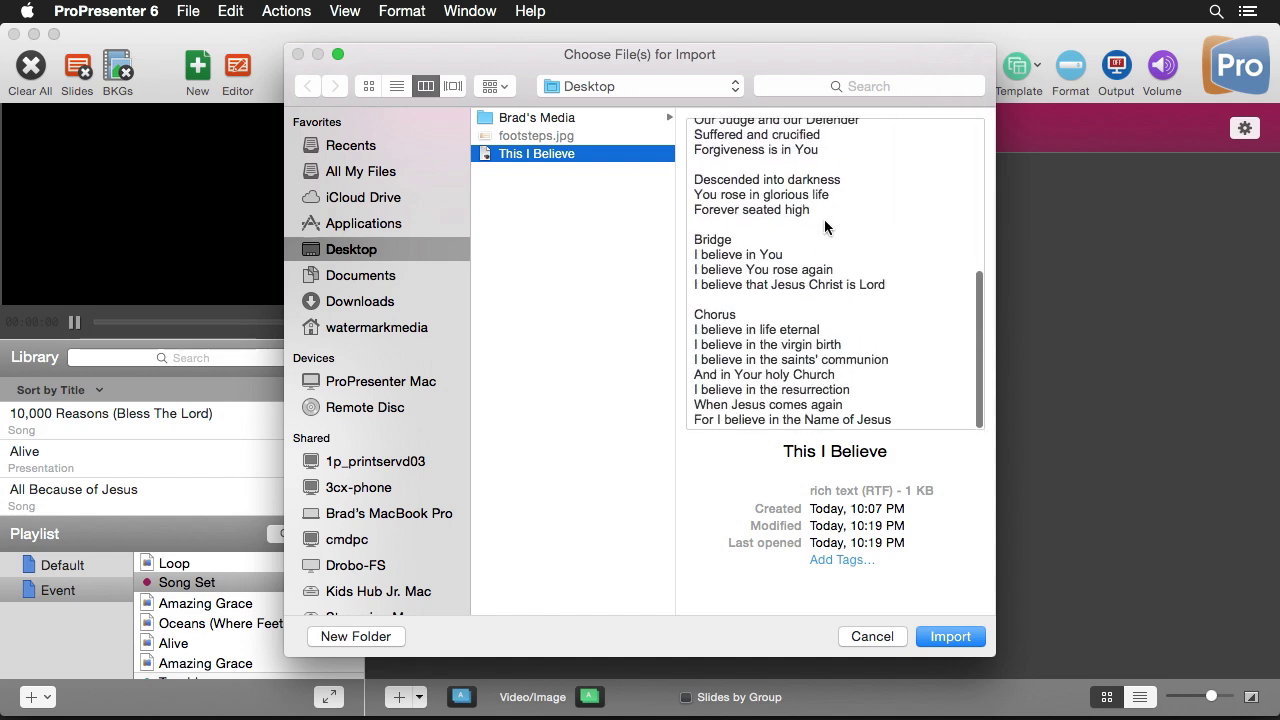
scroll(826, 226, "up", 10)
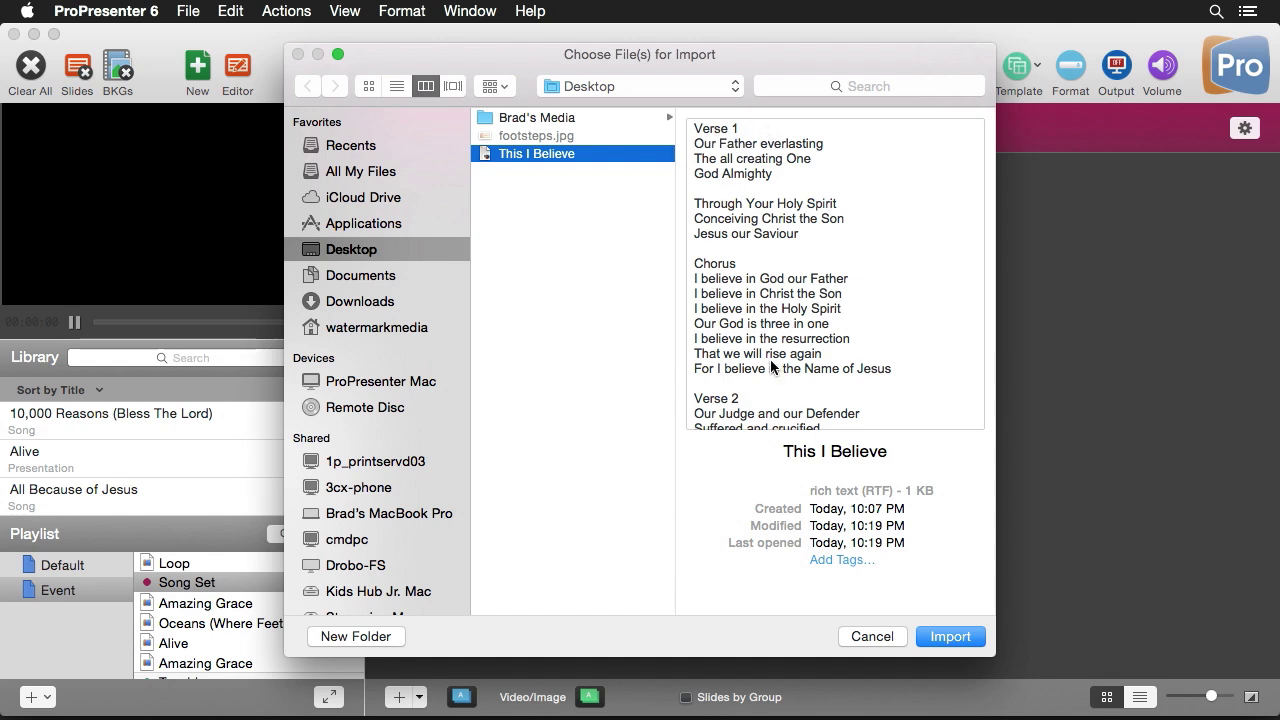
scroll(771, 367, "down", 10)
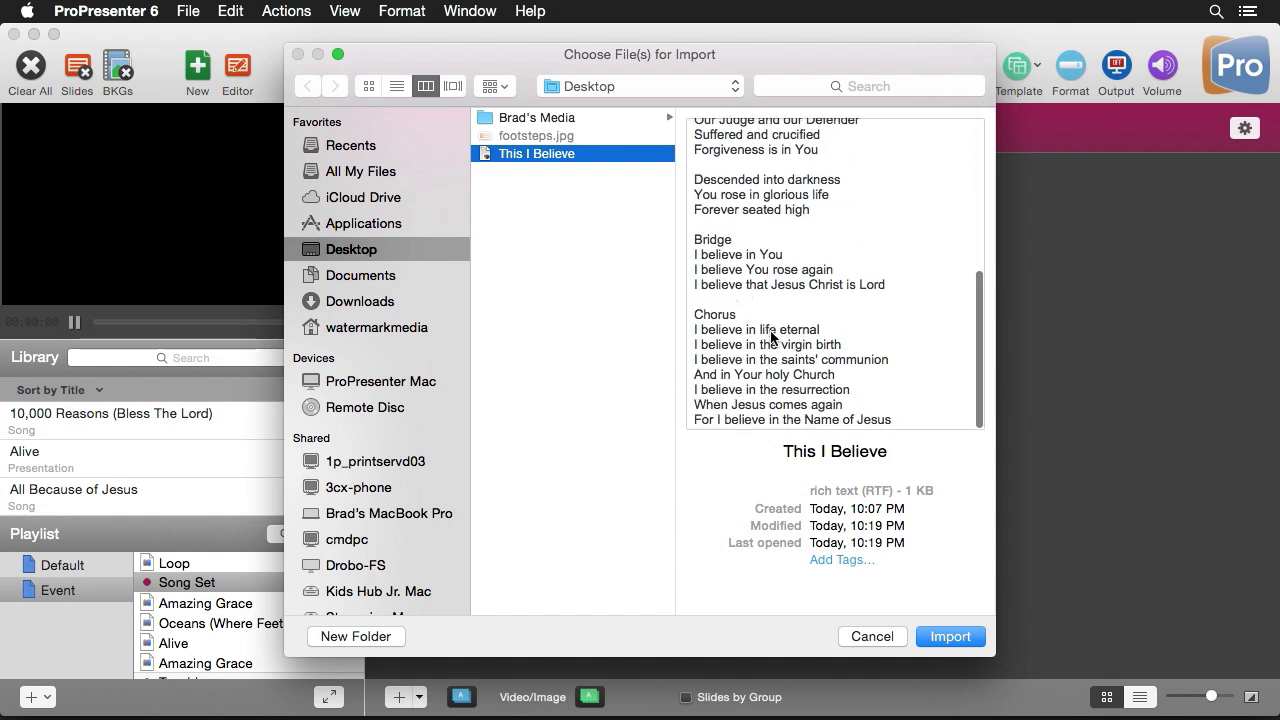
scroll(771, 338, "up", 10)
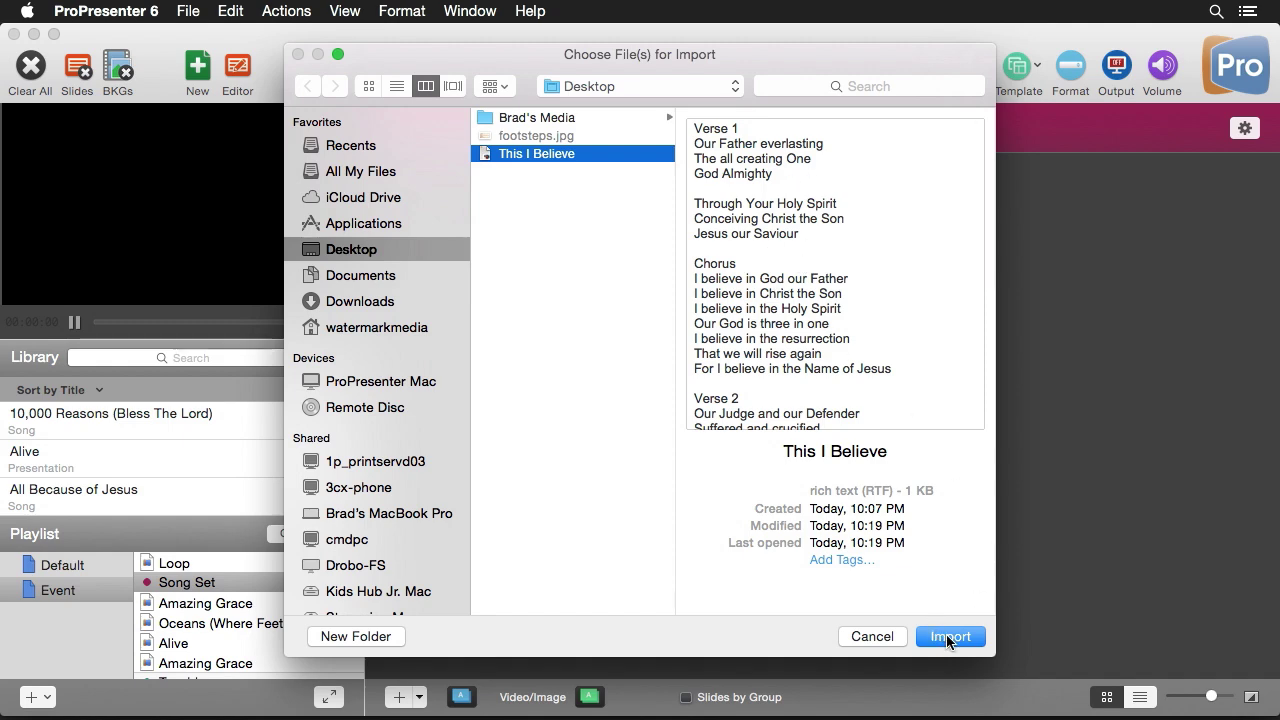
left_click(947, 637)
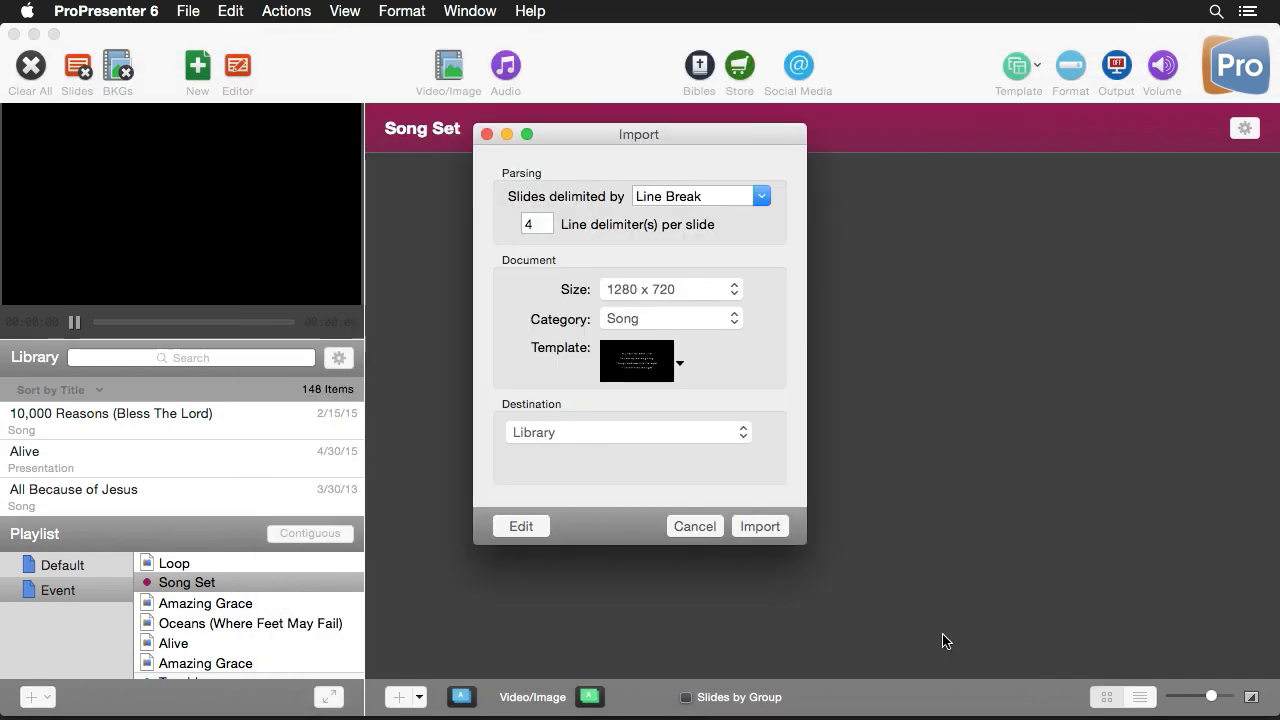
- Set the import to delimit slides by Line Break and use the Helvetica Full Page template from Lyrics Styles
left_click(762, 198)
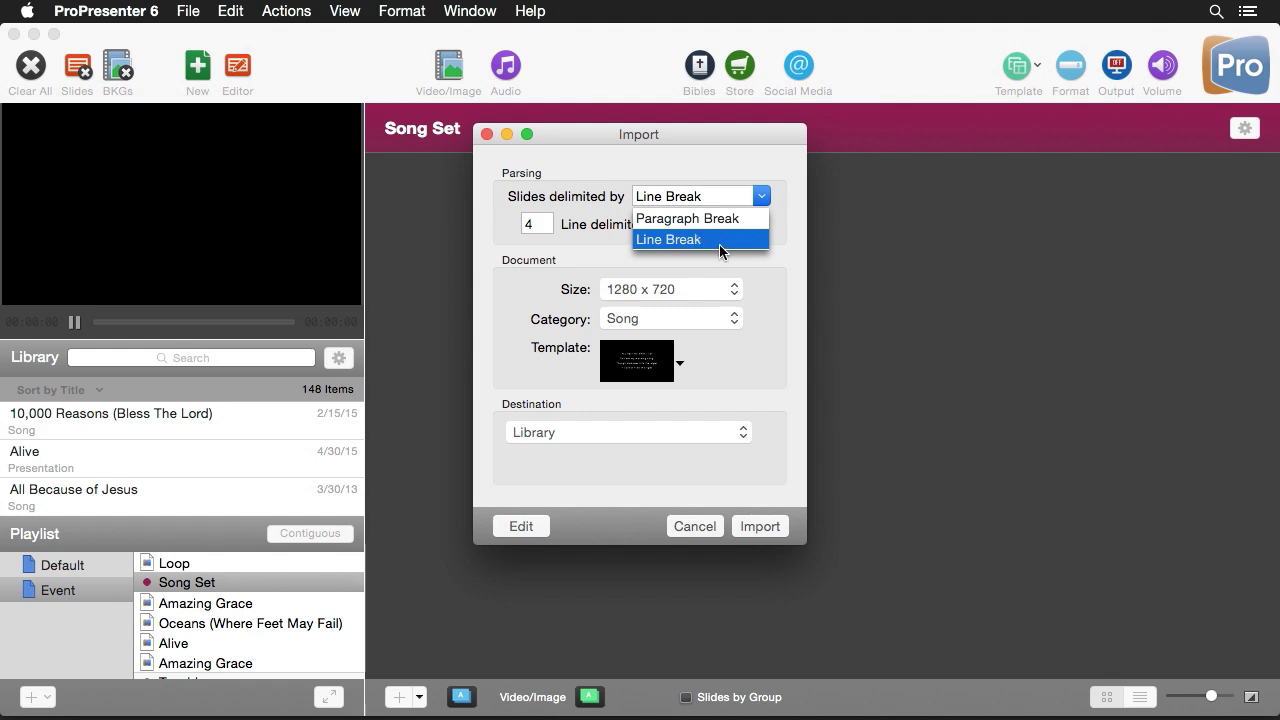
left_click(690, 239)
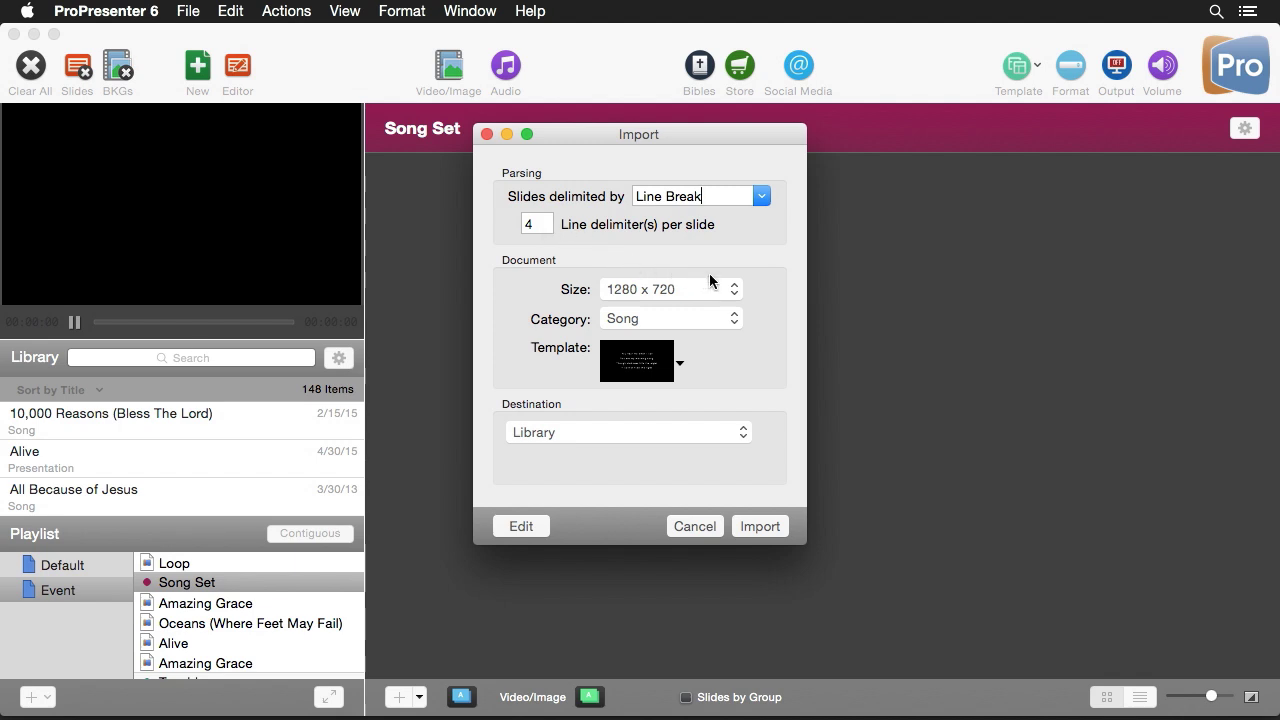
left_click(735, 320)
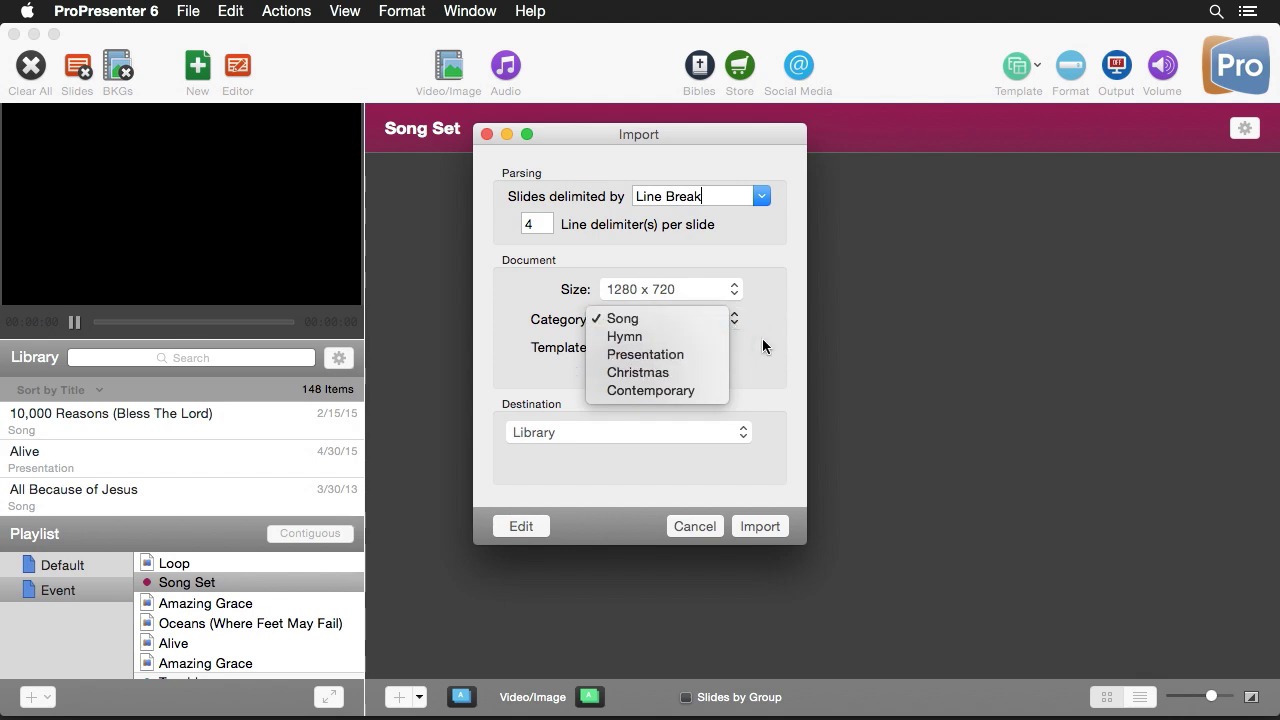
left_click(762, 340)
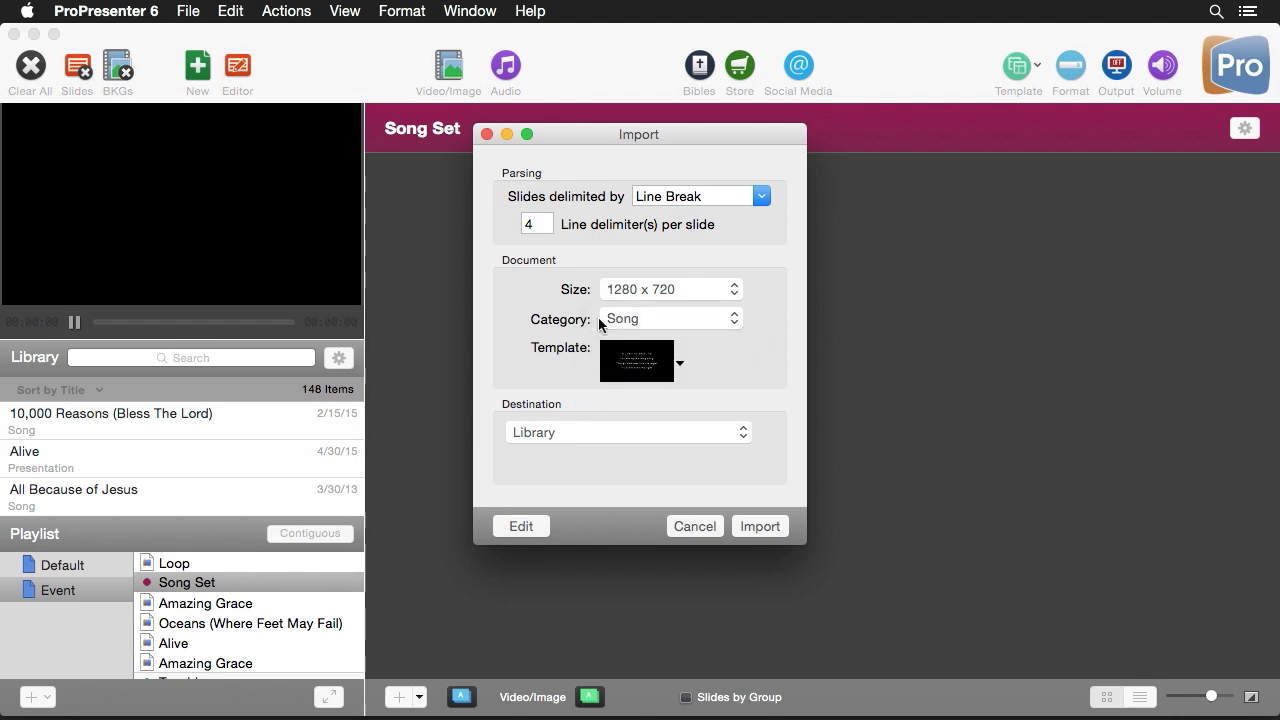
left_click(683, 362)
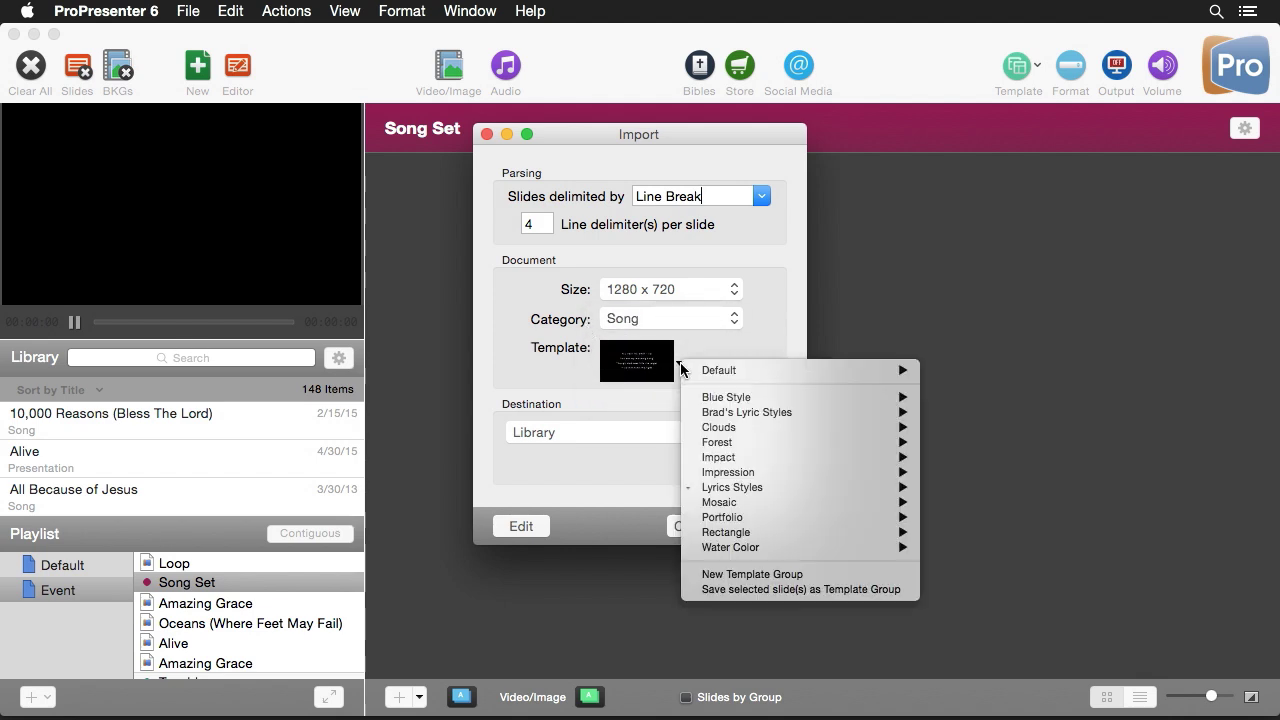
mouse_move(757, 493)
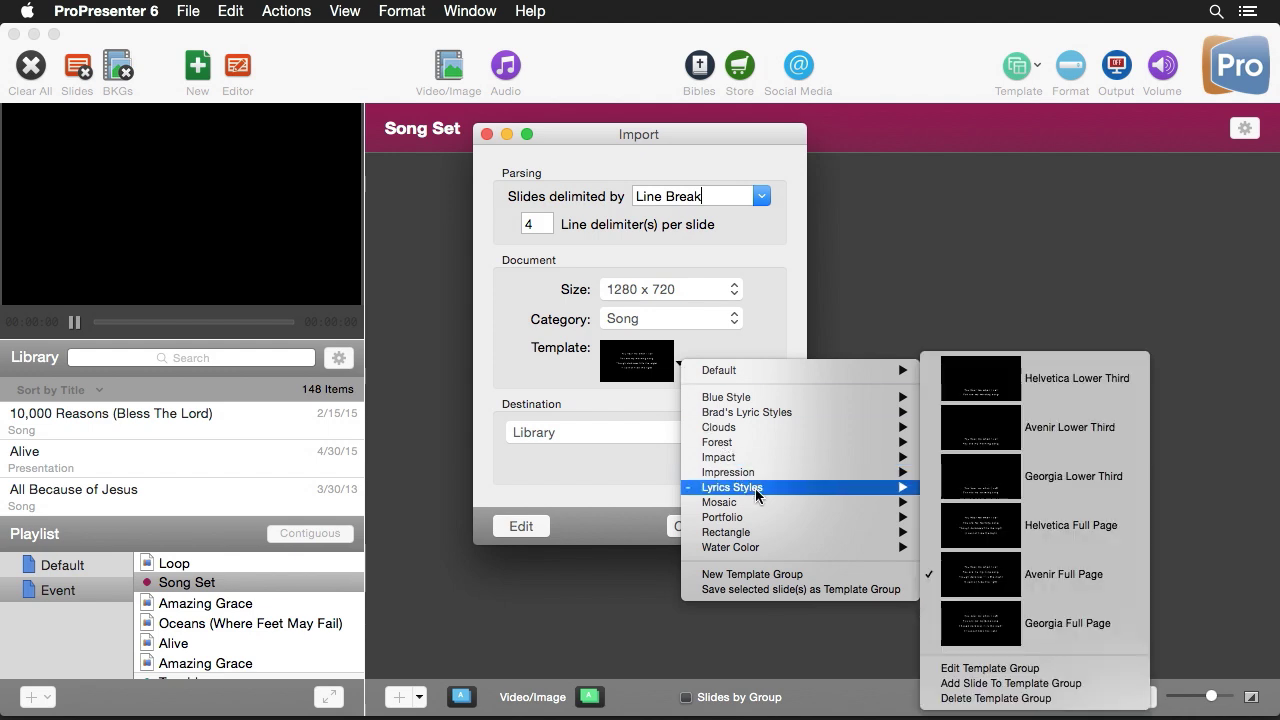
left_click(1094, 532)
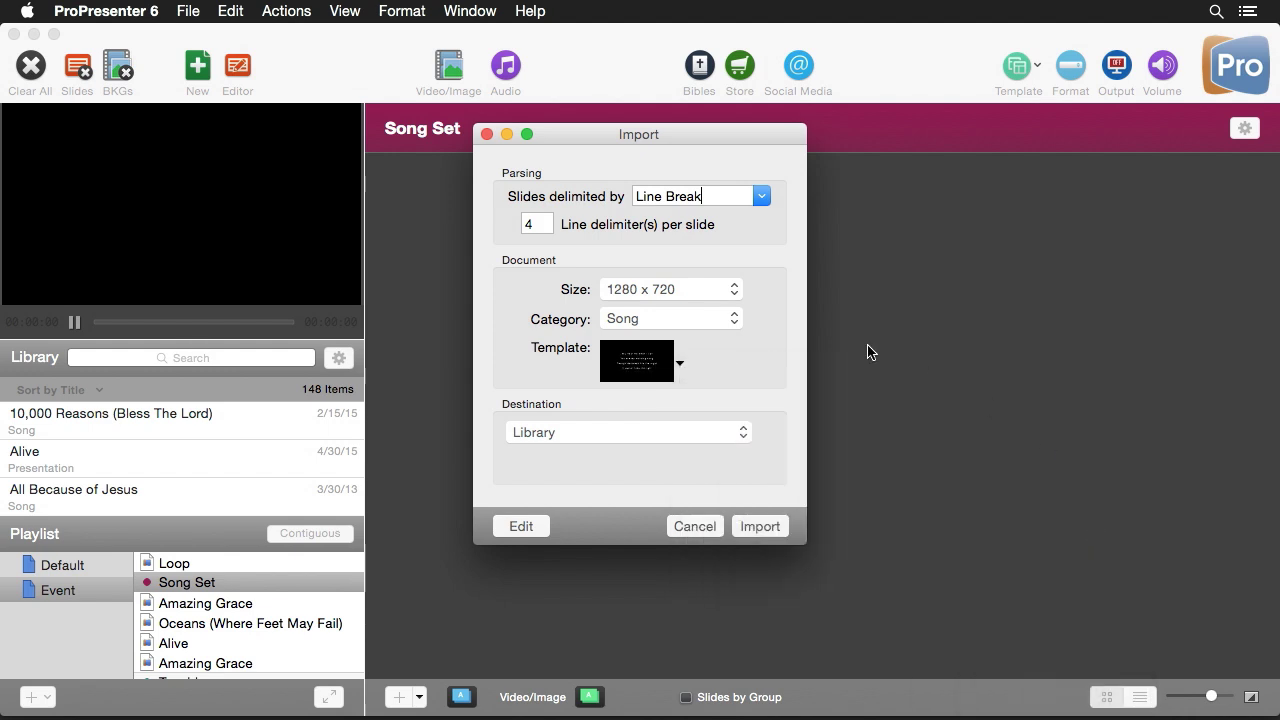
- Keep Library as the import destination and open the song for editing before importing it
left_click(568, 432)
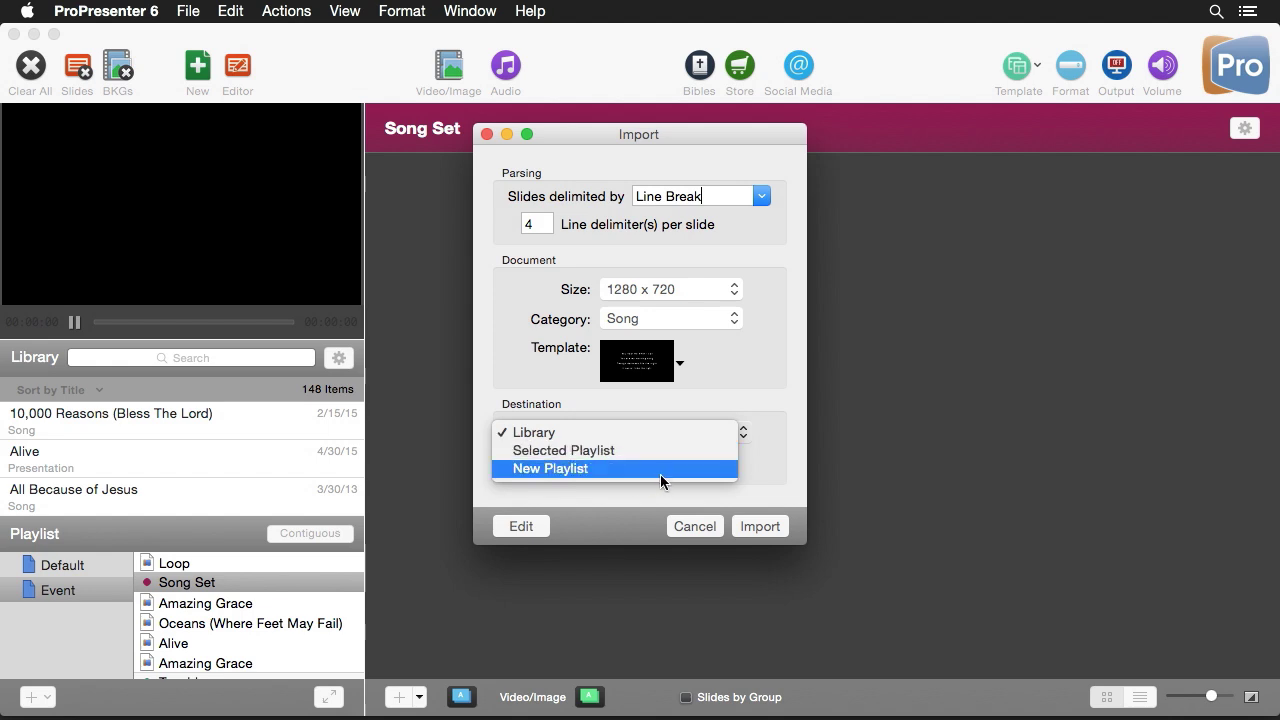
left_click(767, 470)
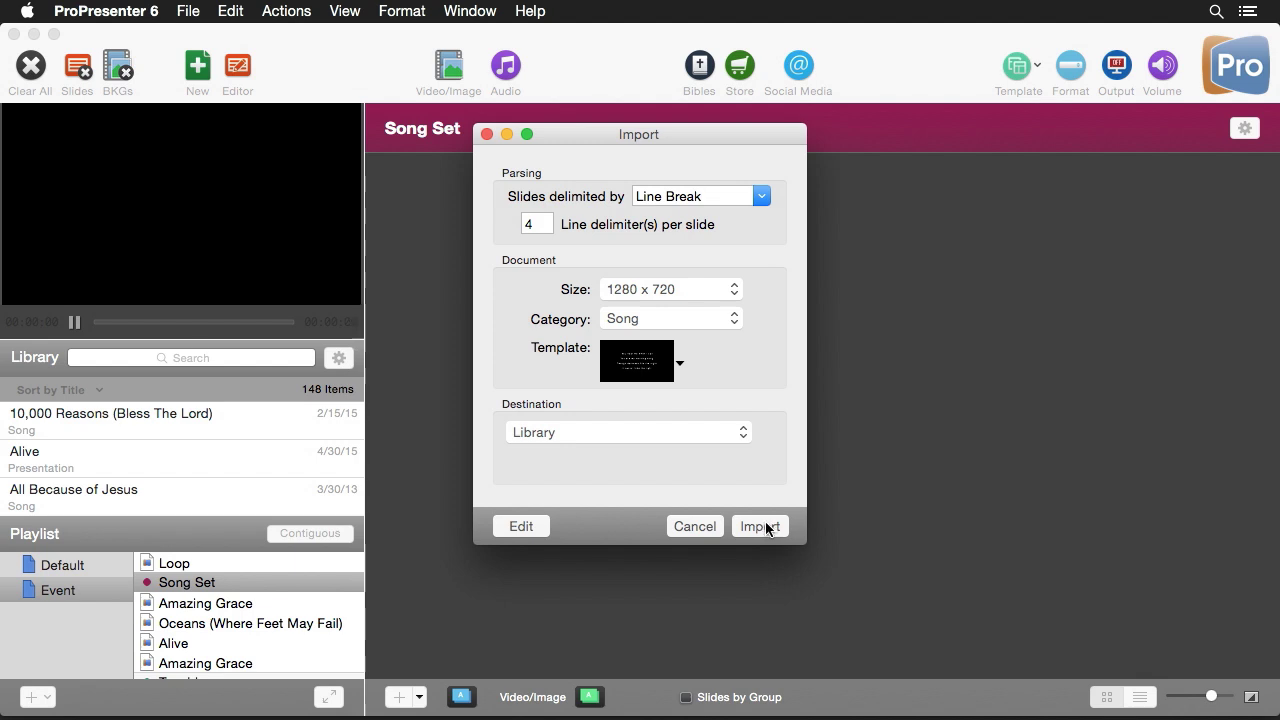
left_click(516, 530)
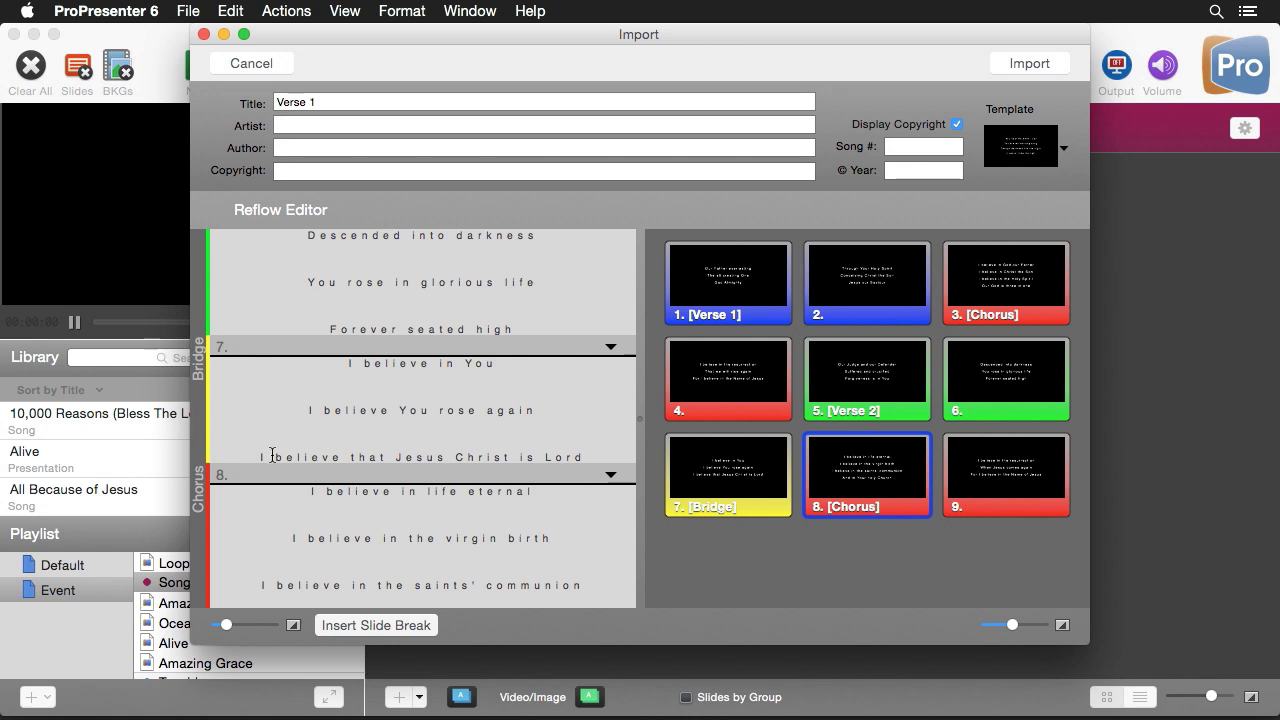
scroll(446, 383, "down", 3)
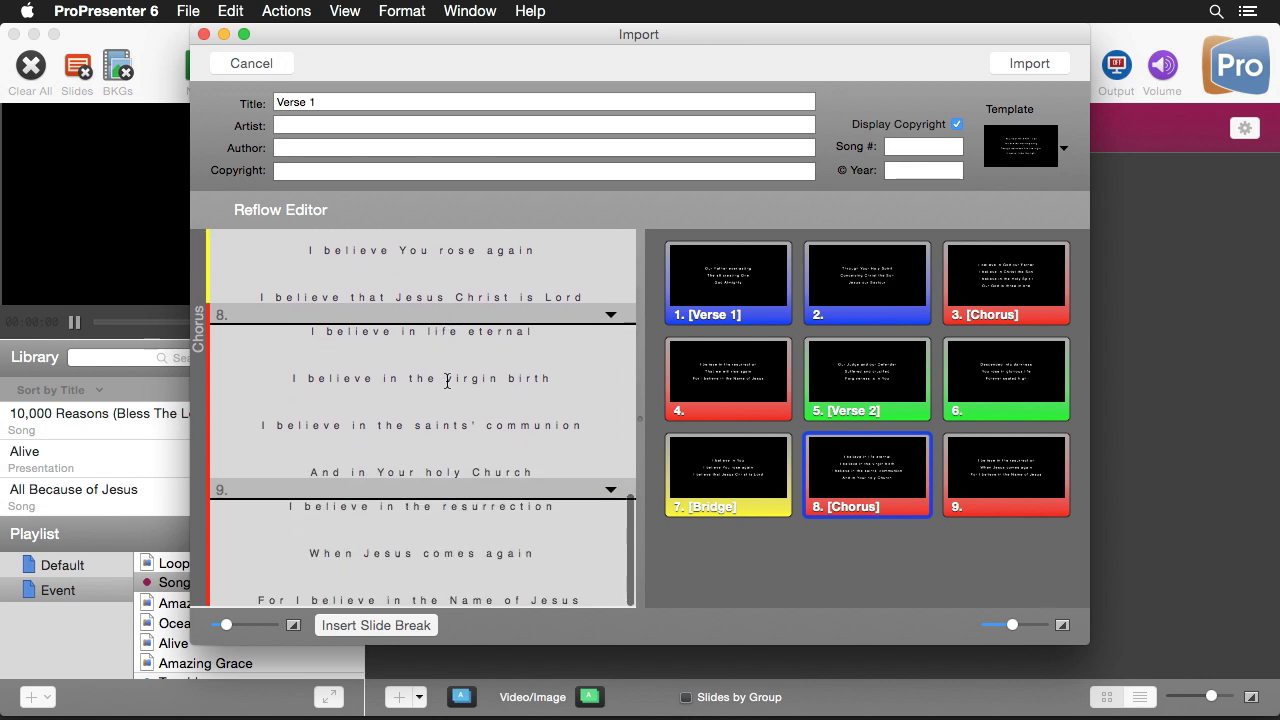
scroll(446, 383, "up", 15)
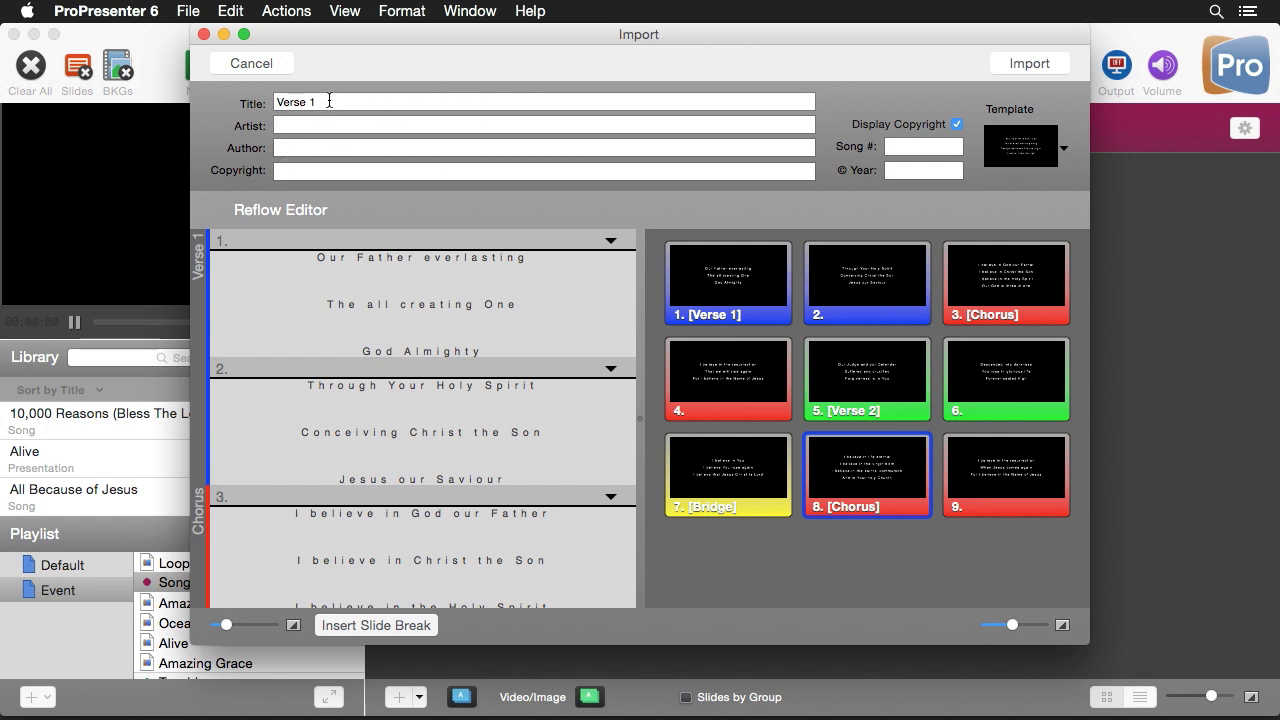
- Set the song's title to This I Believe and its artist to Hillsong
left_click_drag(329, 102, 263, 100)
key("BackSpace")
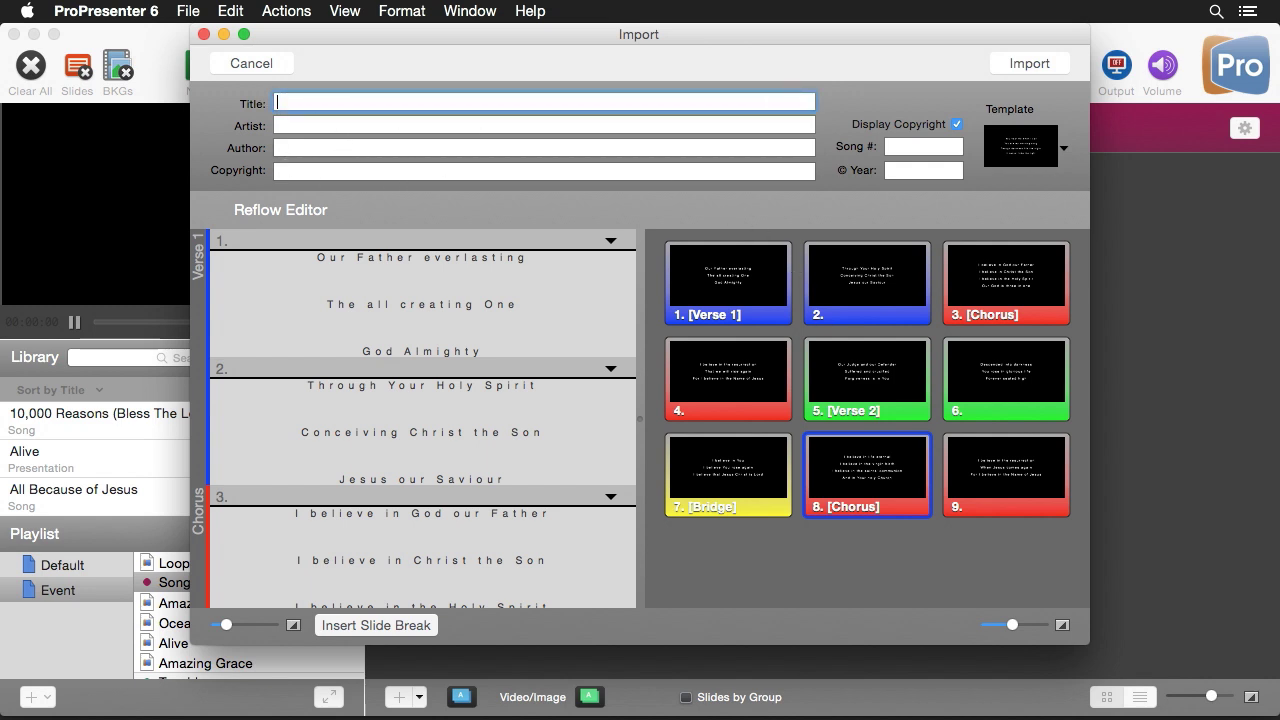
type("This I Believe")
key("Tab")
type("Hi")
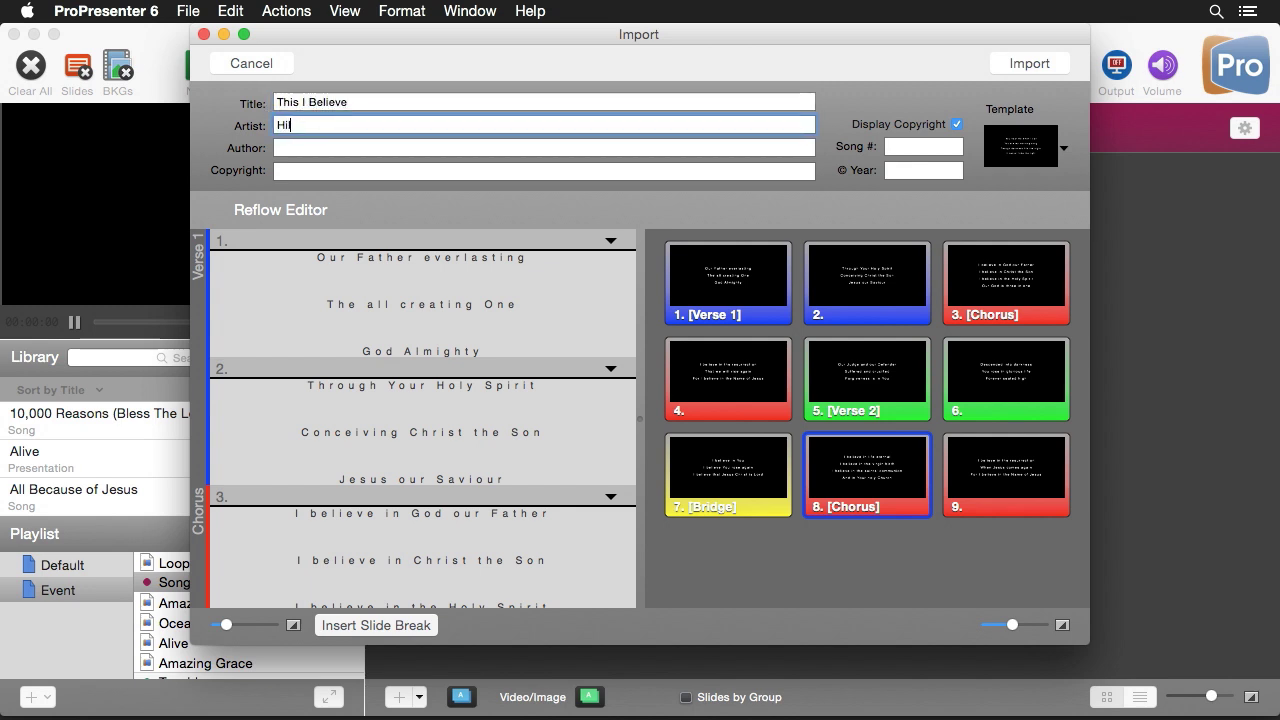
type("llsong")
- Examine how the lyrics are divided into slides and groups from Verse 1 through the final chorus
scroll(428, 288, "down", 1)
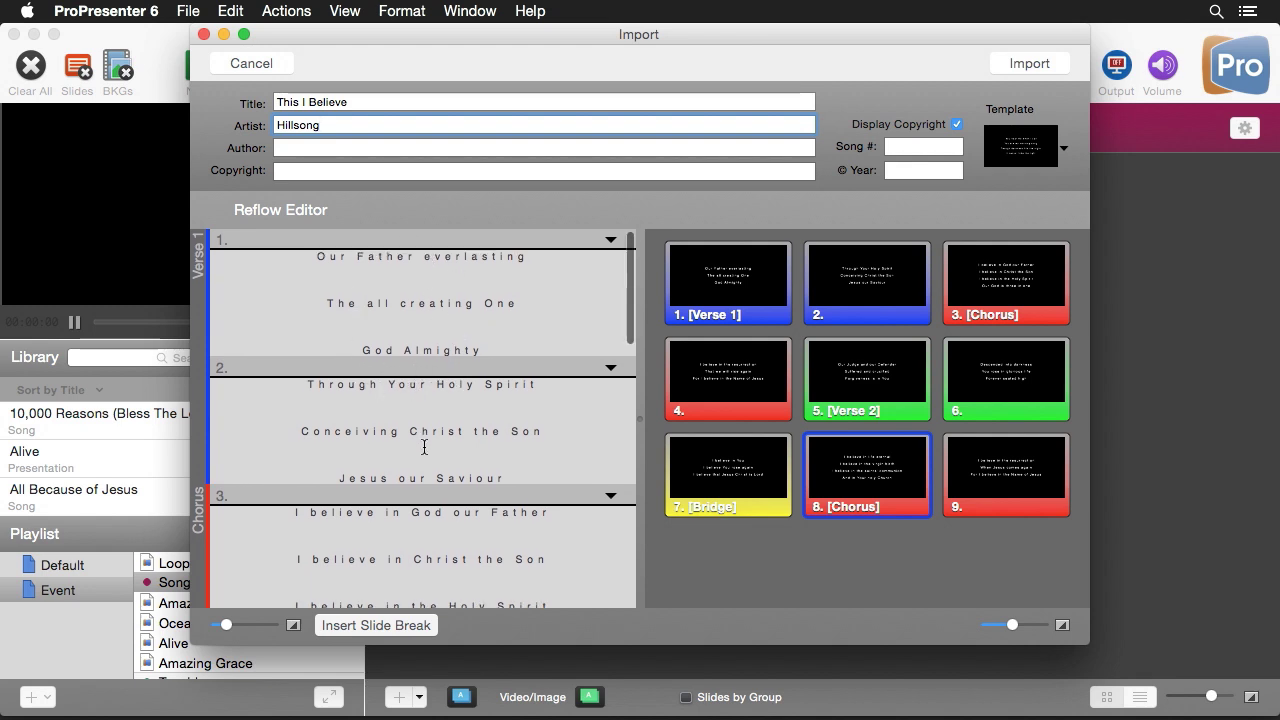
scroll(432, 434, "down", 5)
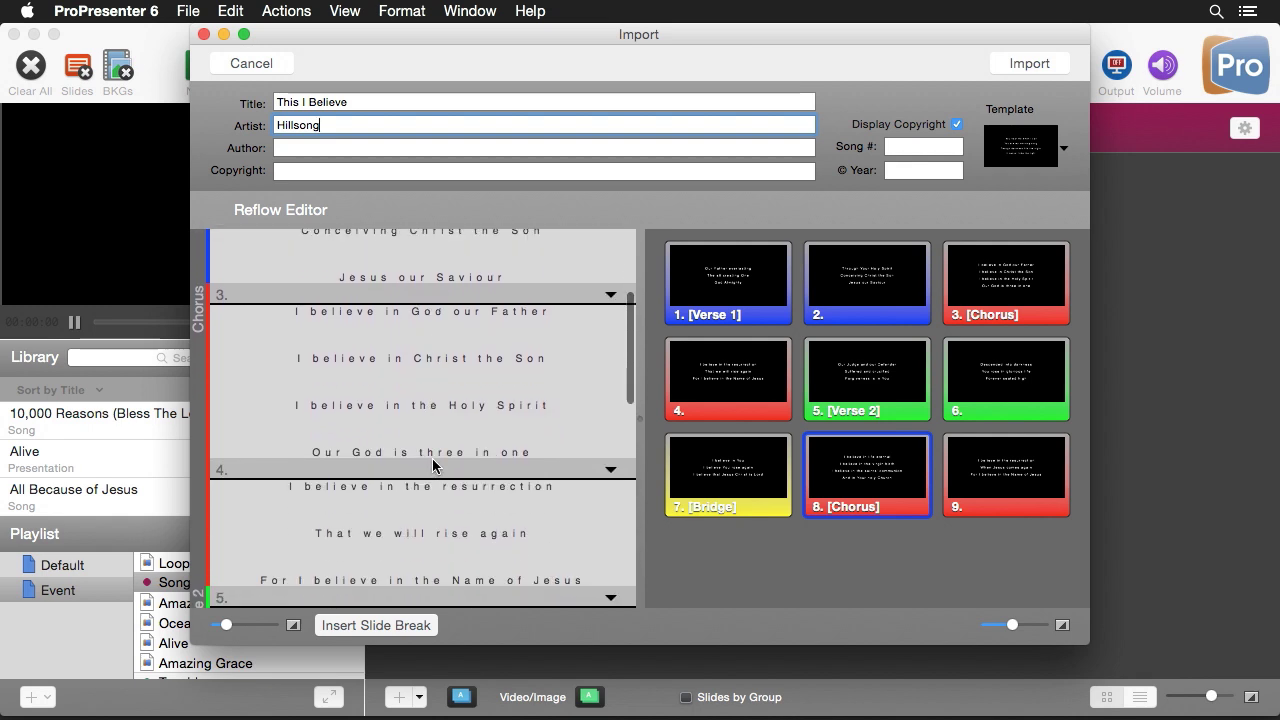
scroll(435, 448, "down", 2)
scroll(435, 448, "down", 2)
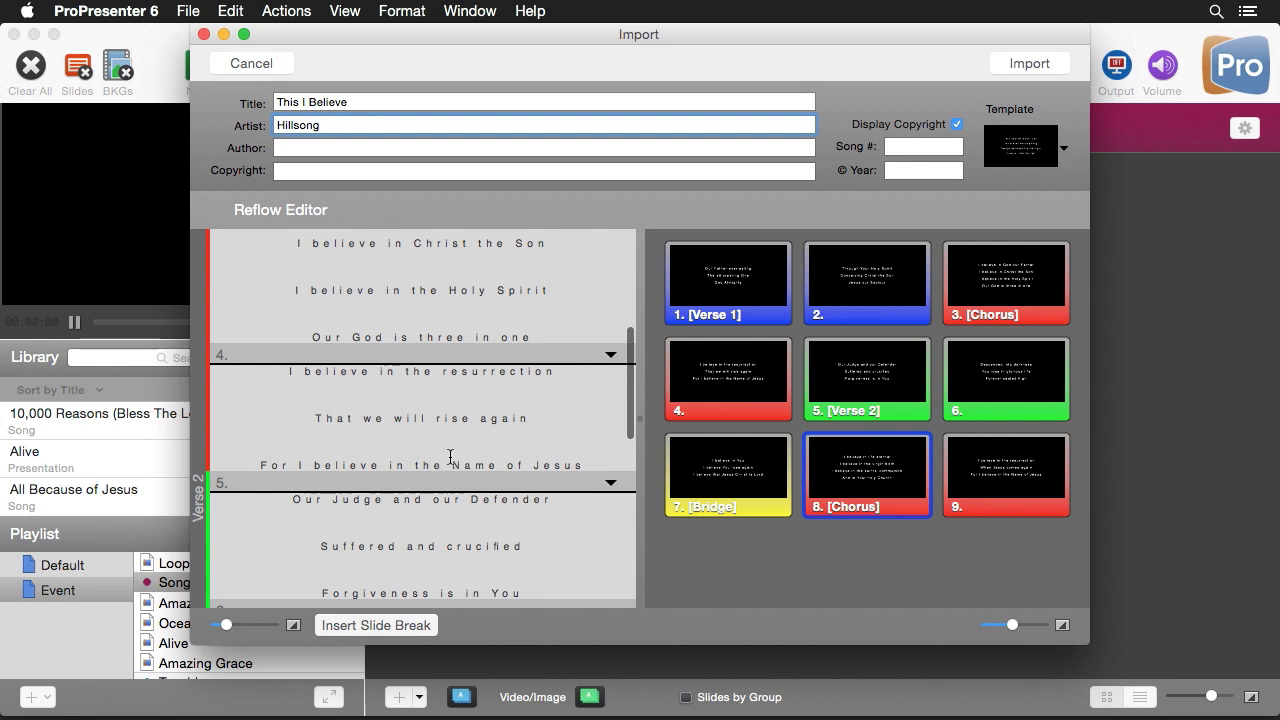
scroll(449, 456, "down", 3)
scroll(418, 445, "down", 3)
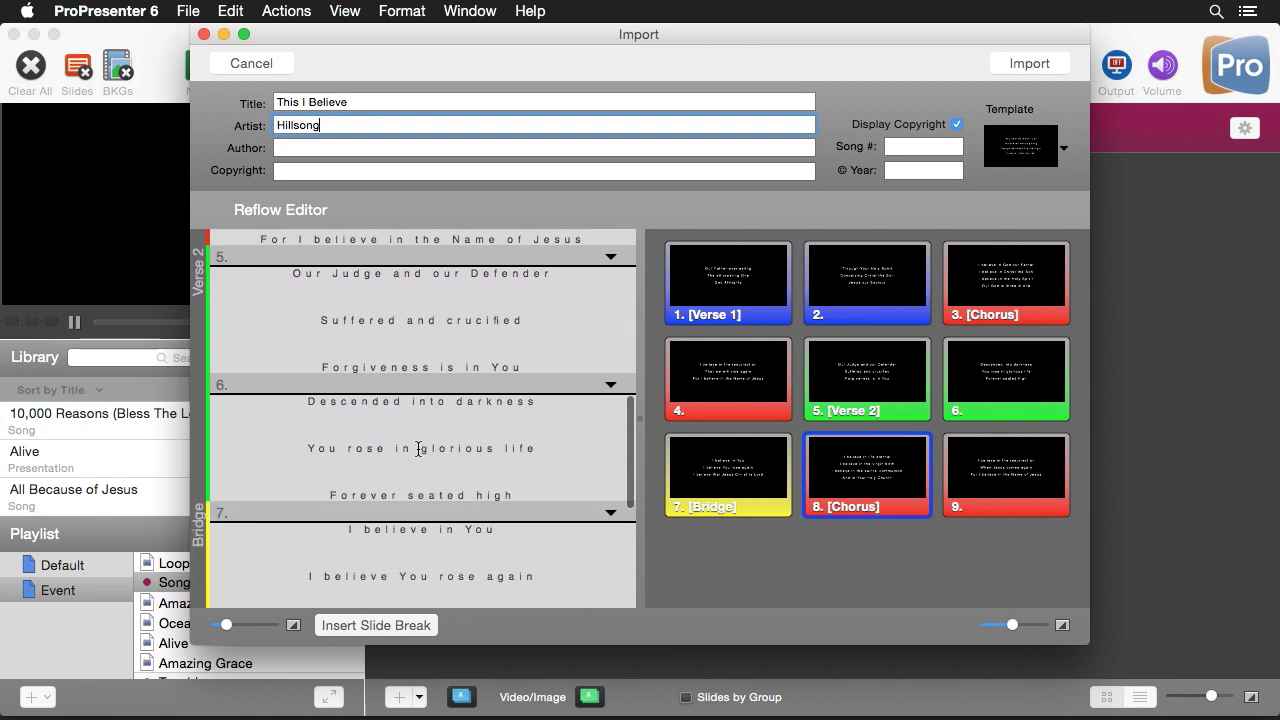
scroll(449, 441, "down", 3)
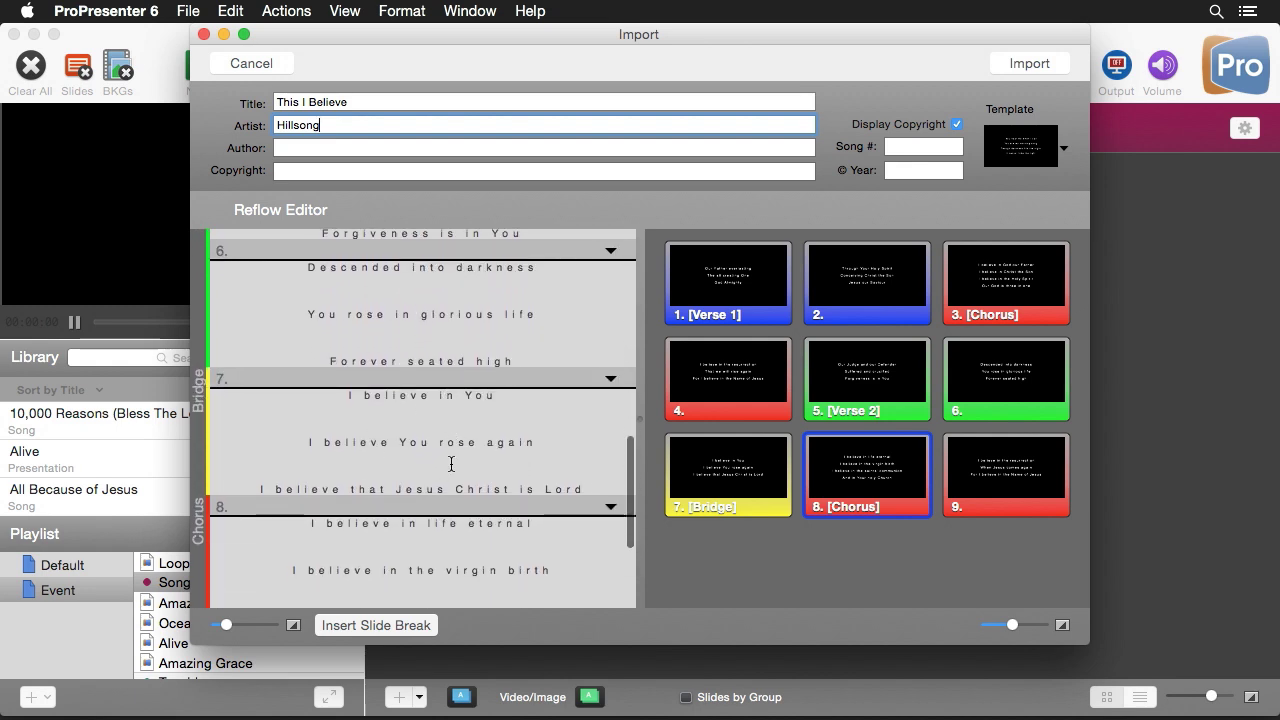
scroll(451, 464, "down", 4)
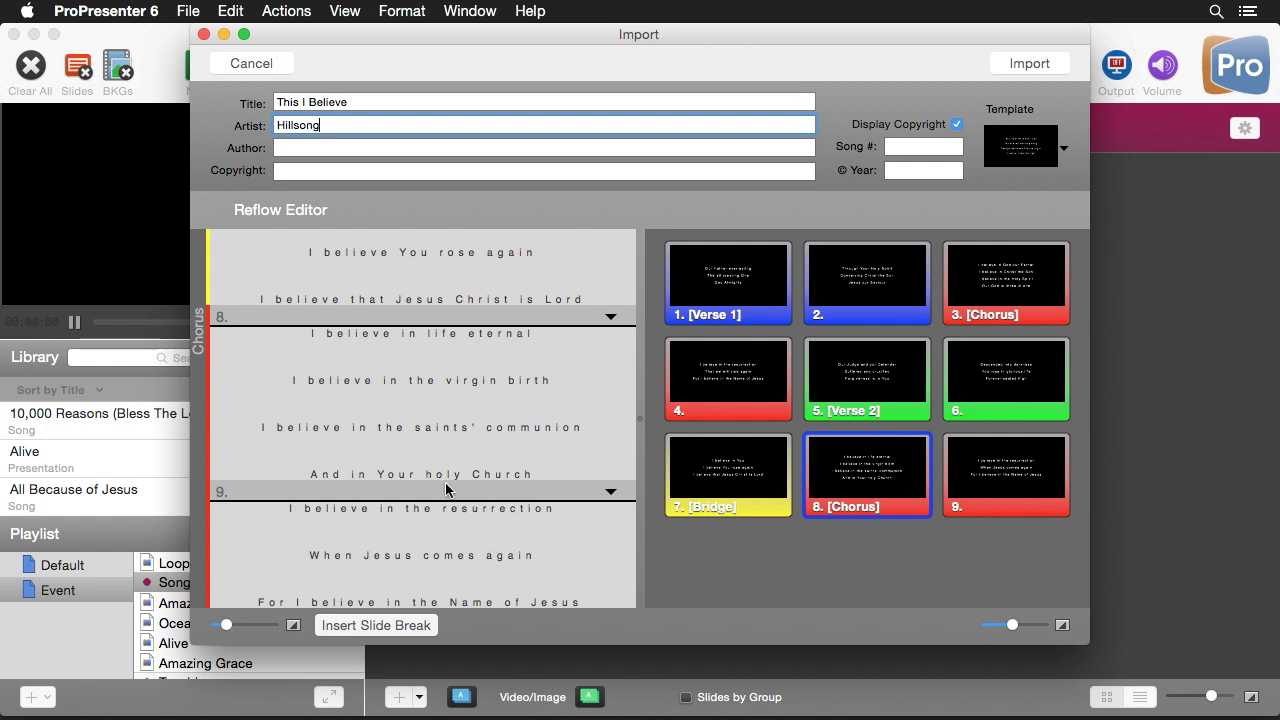
- Give the group starting at slide 8 a custom saved label, Chorus 2, with the color Red
right_click(863, 484)
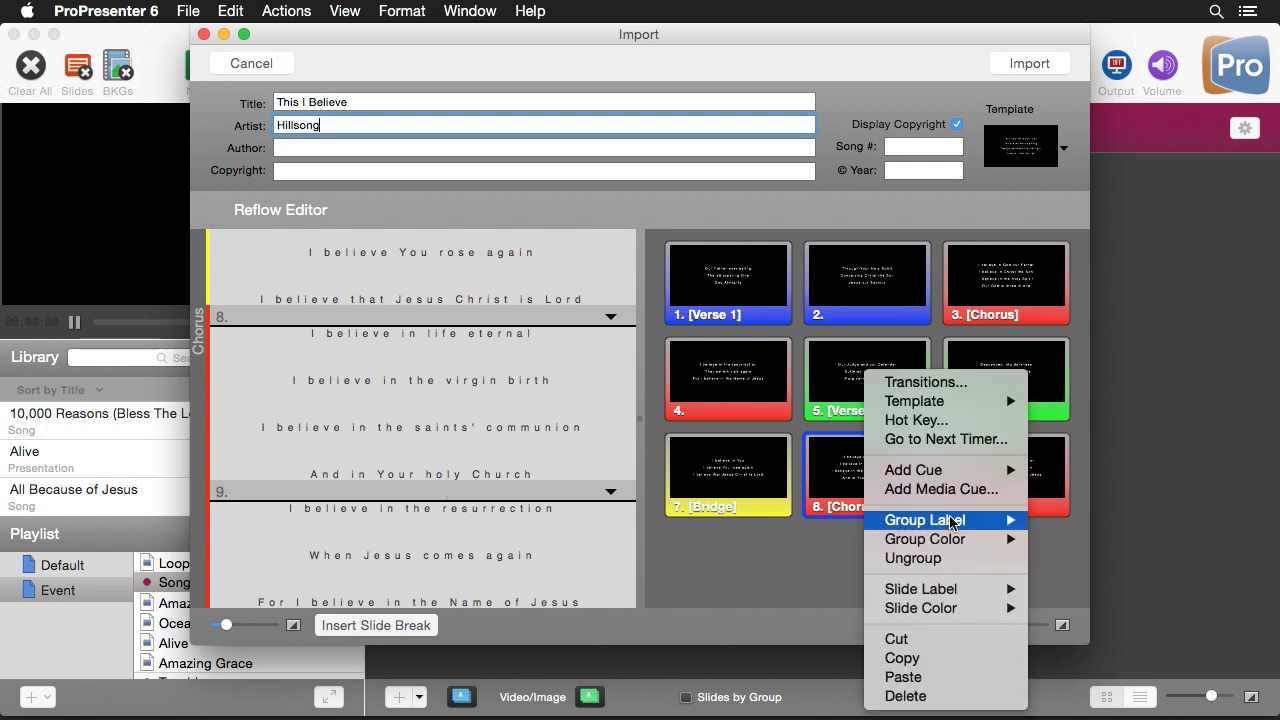
mouse_move(951, 521)
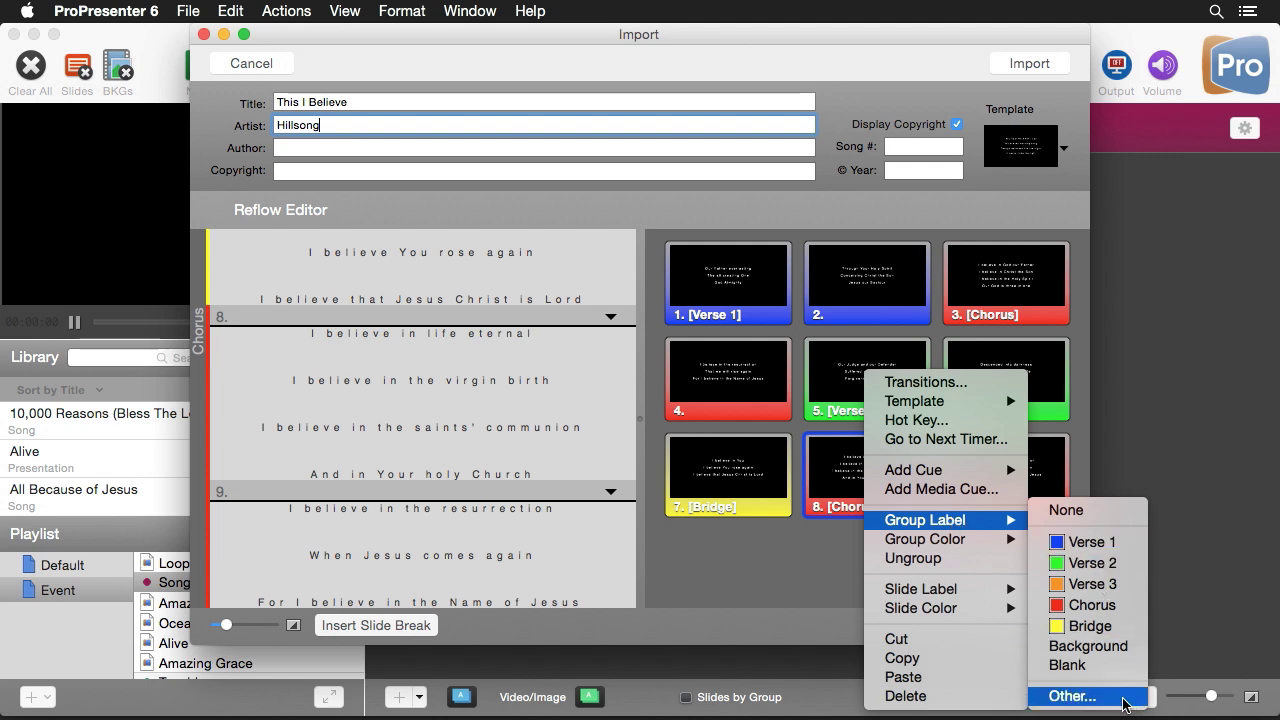
left_click(1072, 696)
type("Ch")
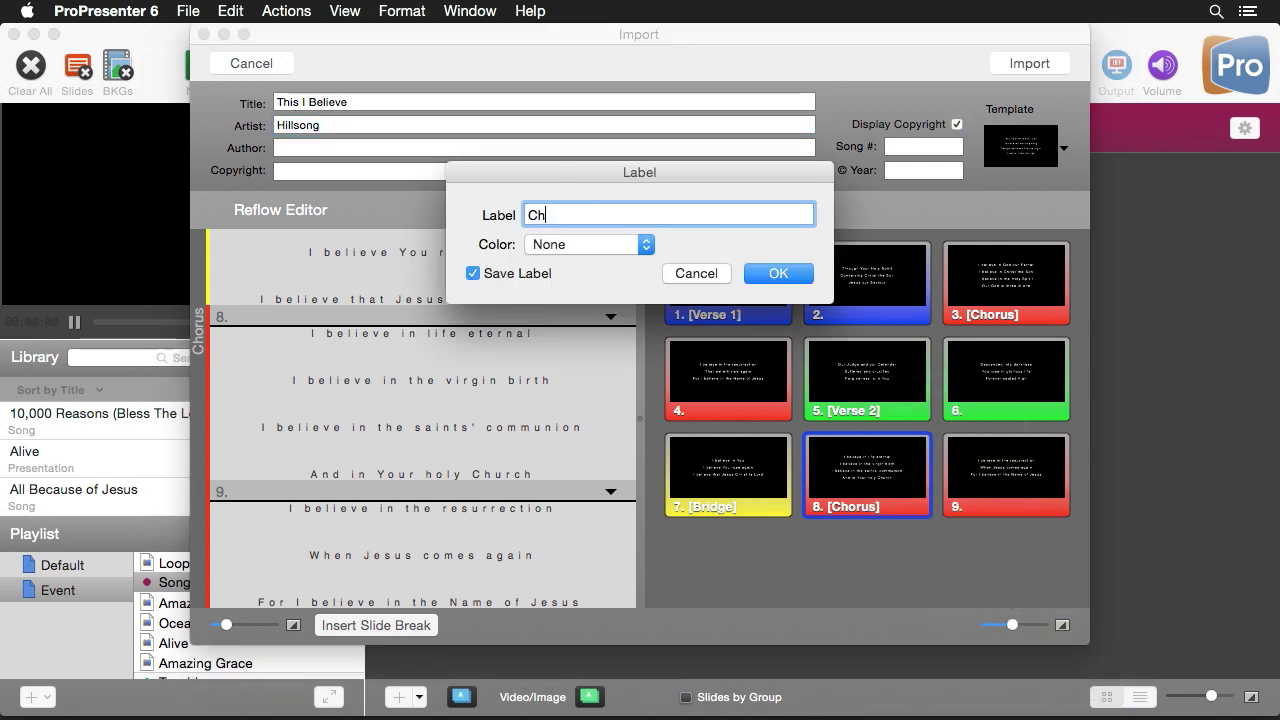
type("orus 2")
left_click(577, 244)
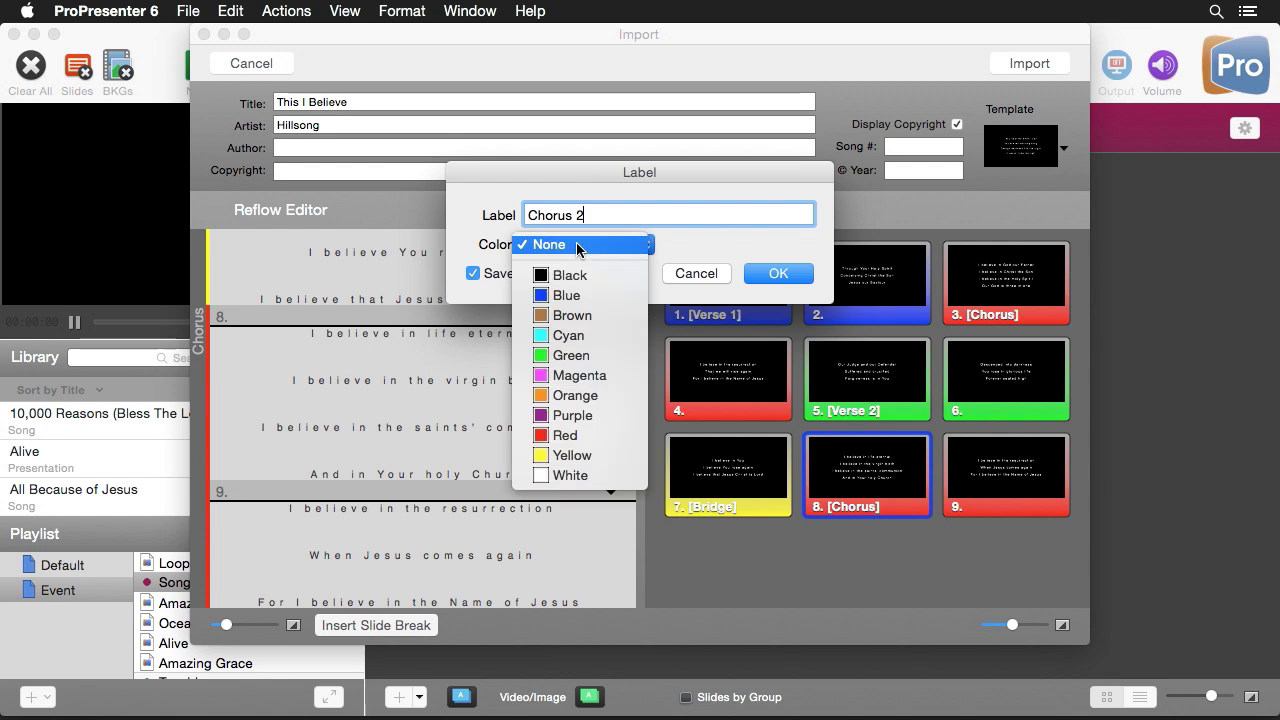
left_click(584, 435)
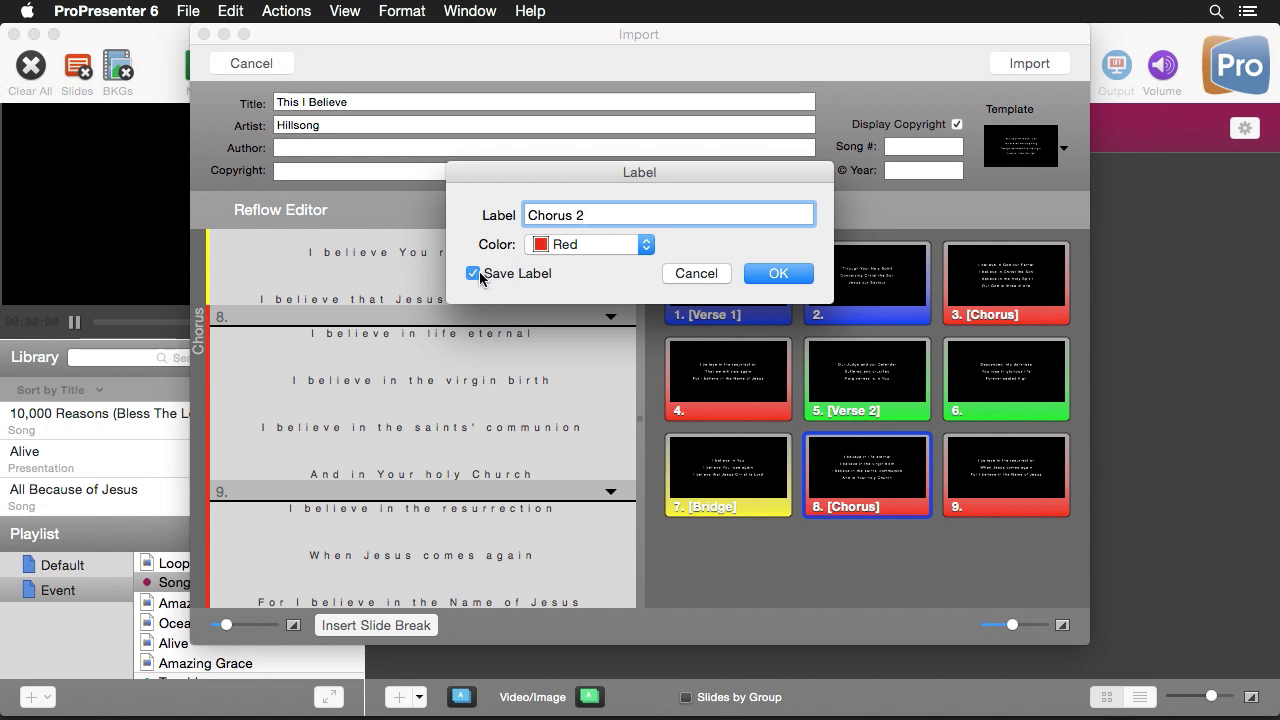
left_click(776, 274)
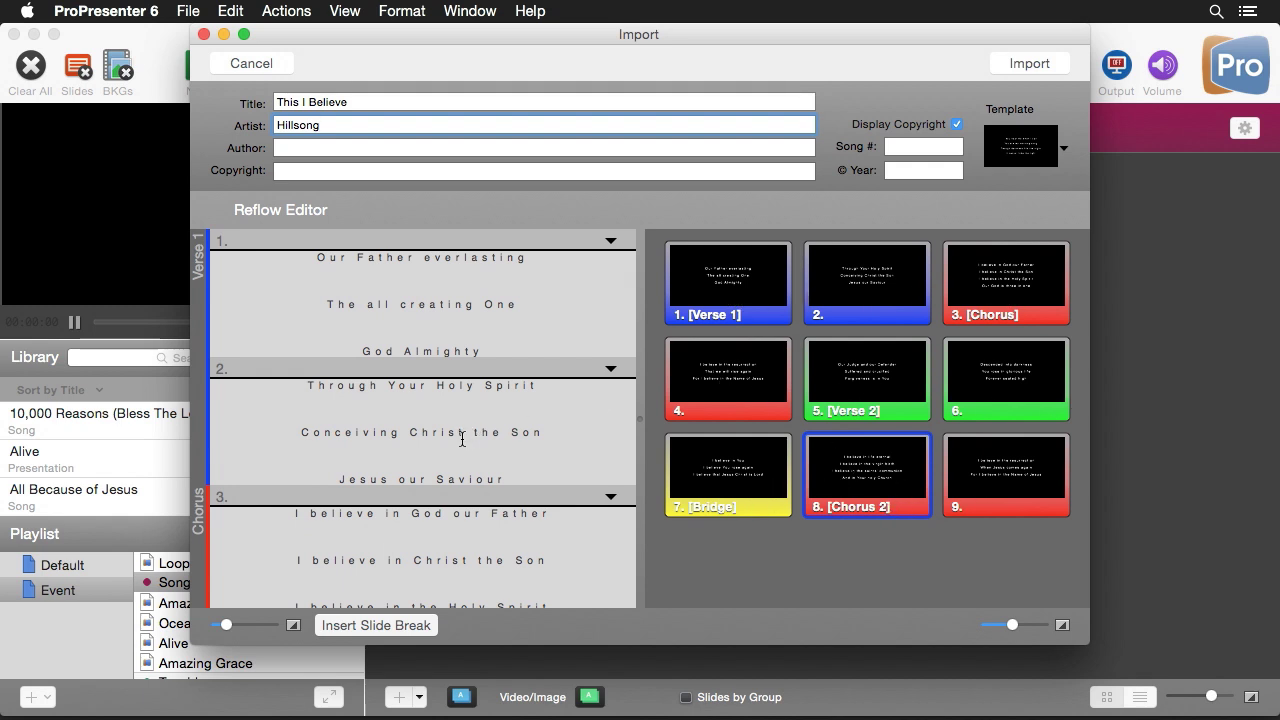
- Split slide 4's last lyric line after "For I believe" so "in the Name of Jesus" sits on its own line
scroll(463, 432, "down", 15)
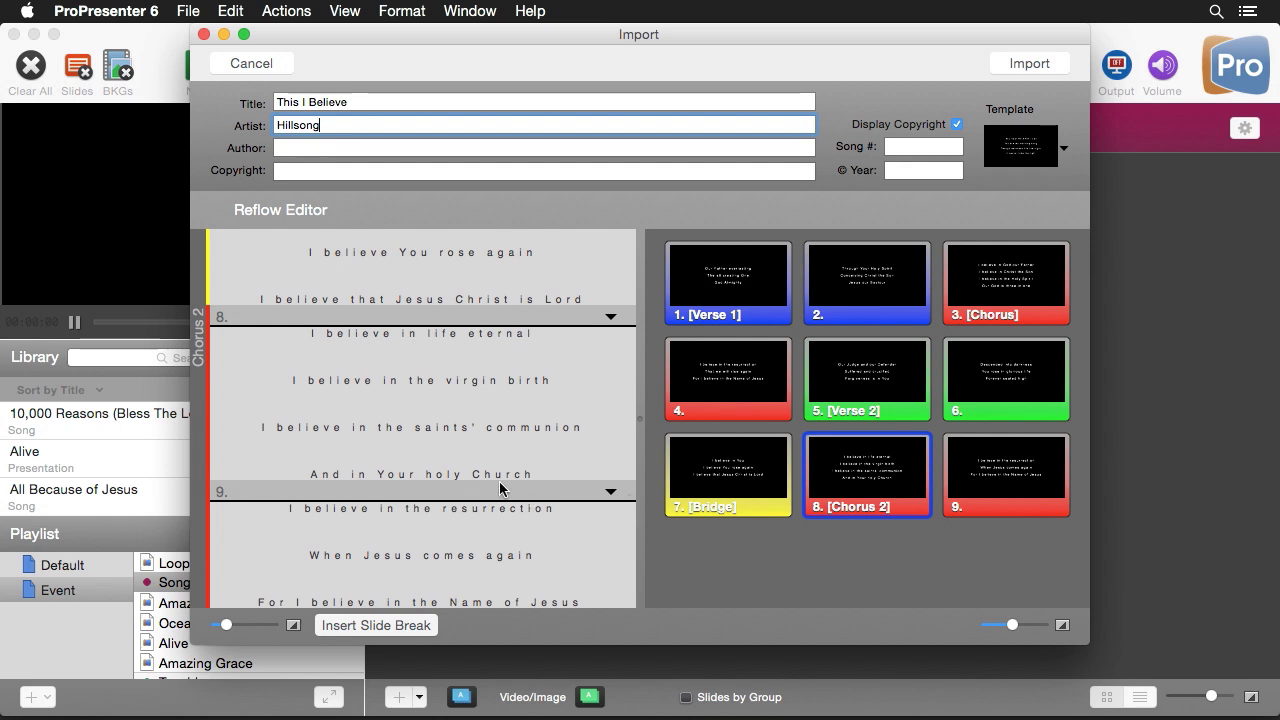
scroll(500, 488, "up", 8)
scroll(500, 488, "up", 4)
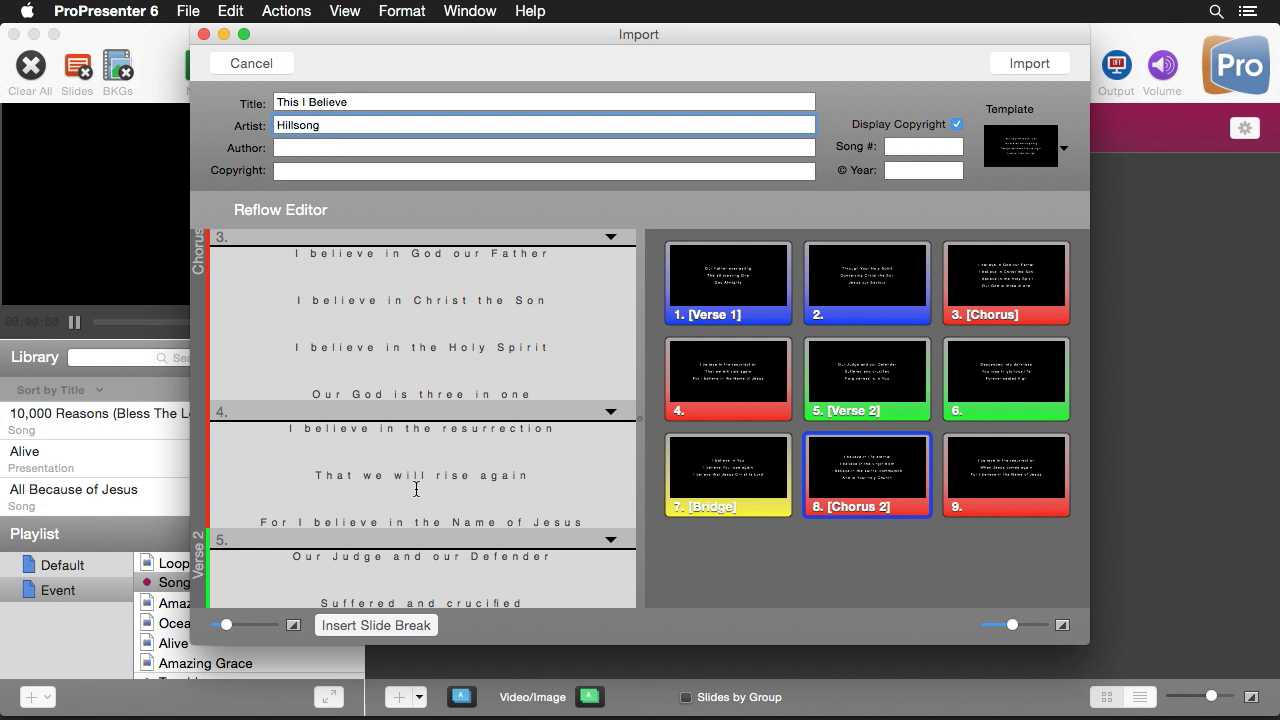
scroll(400, 495, "up", 1)
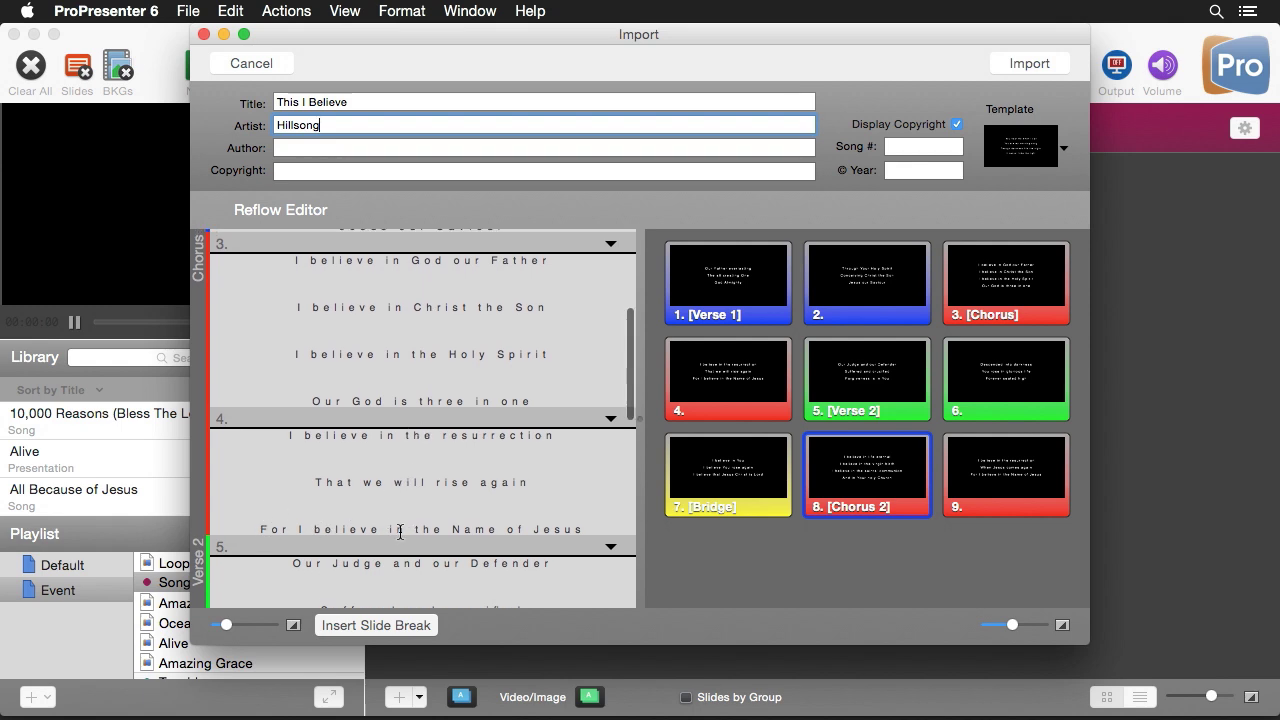
left_click(383, 530)
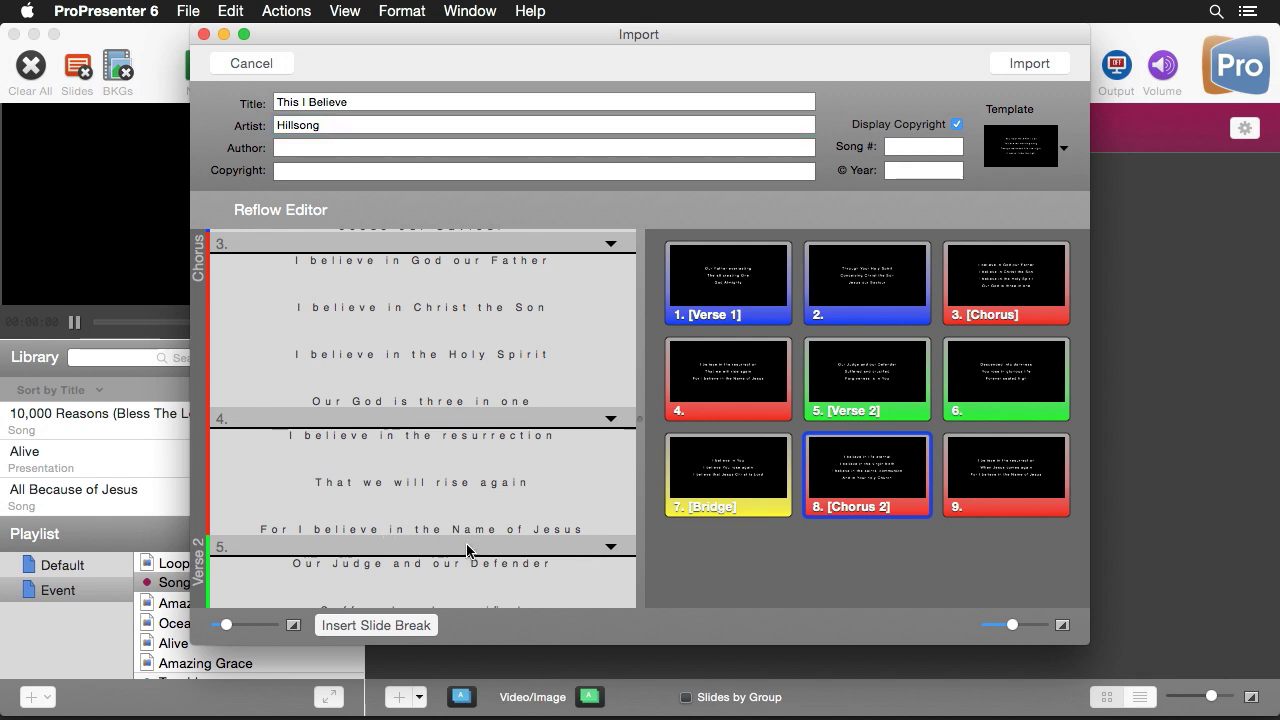
key("BackSpace")
key("BackSpace")
type("e")
key("Return")
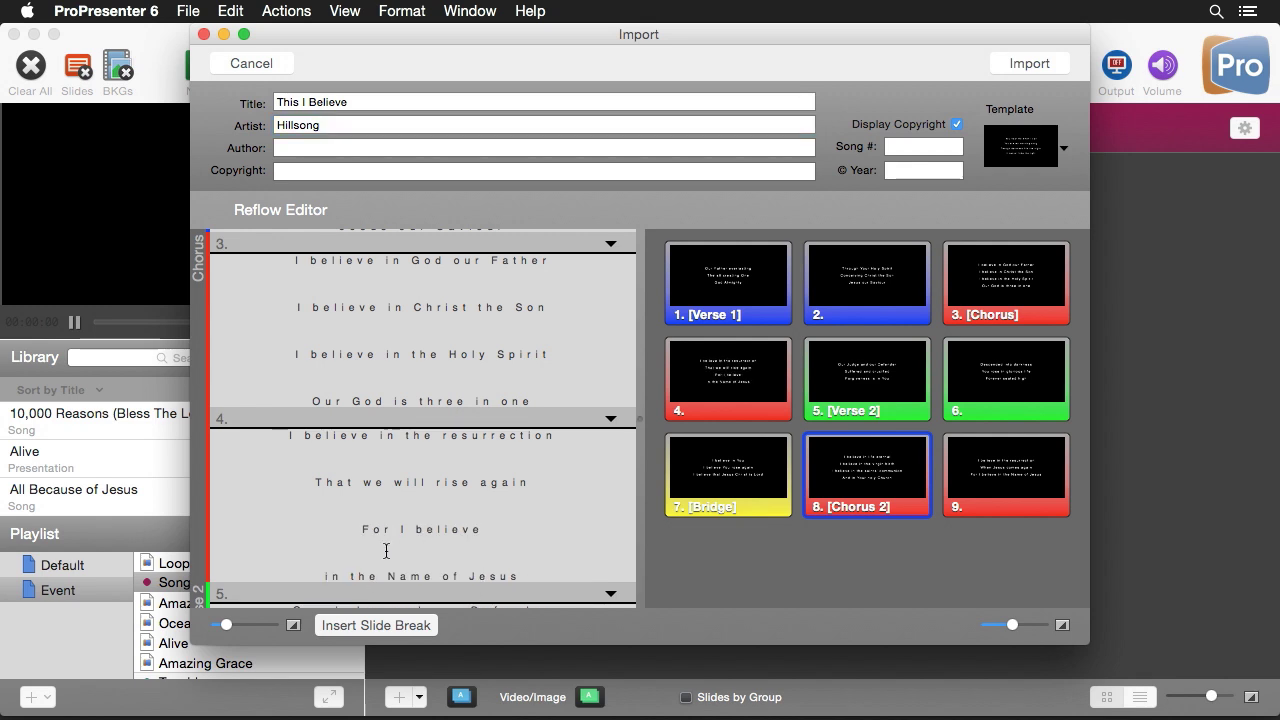
- Split the last lyric line of slide 9 so "in the Name of Jesus" starts a new line
scroll(364, 555, "down", 1)
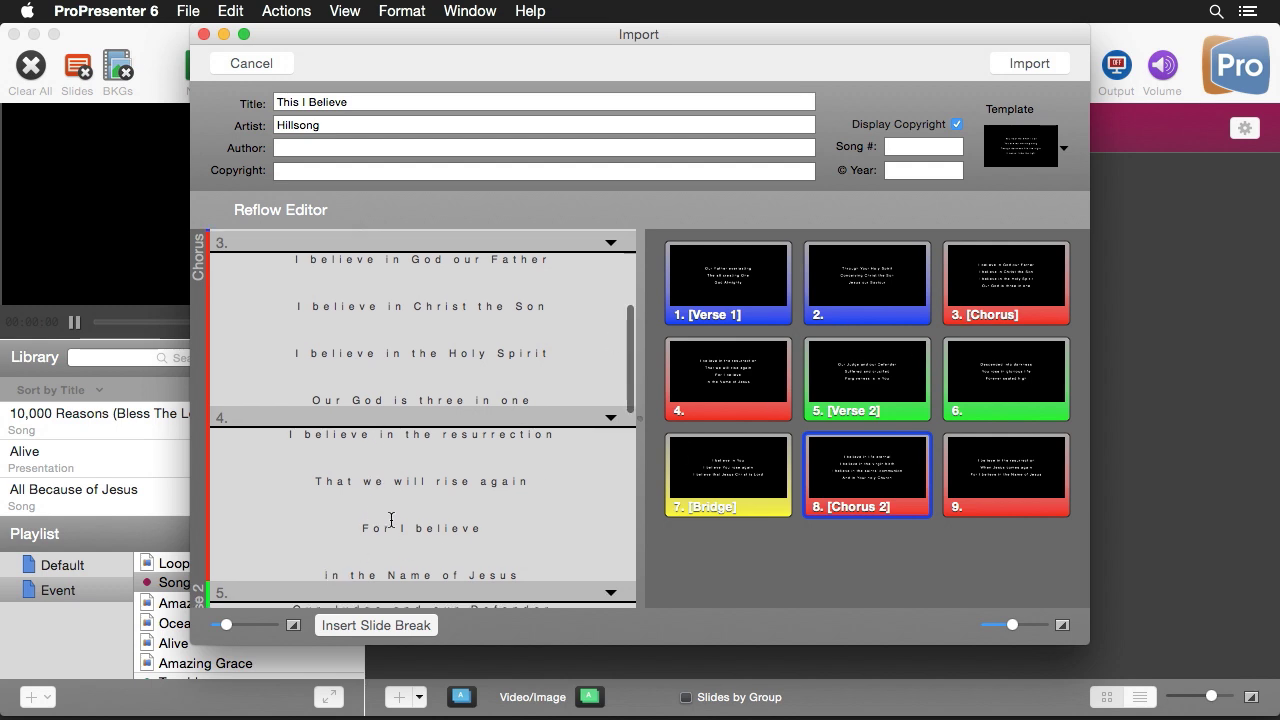
scroll(397, 521, "down", 10)
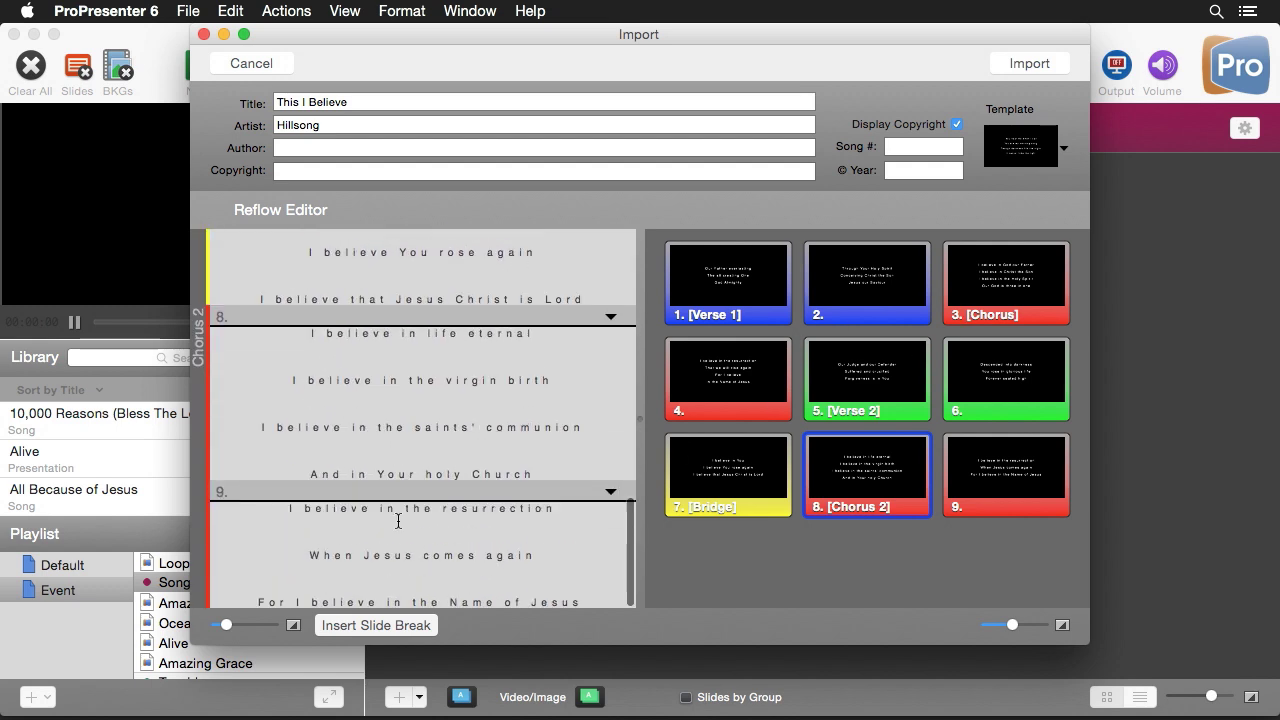
left_click(384, 600)
key("BackSpace")
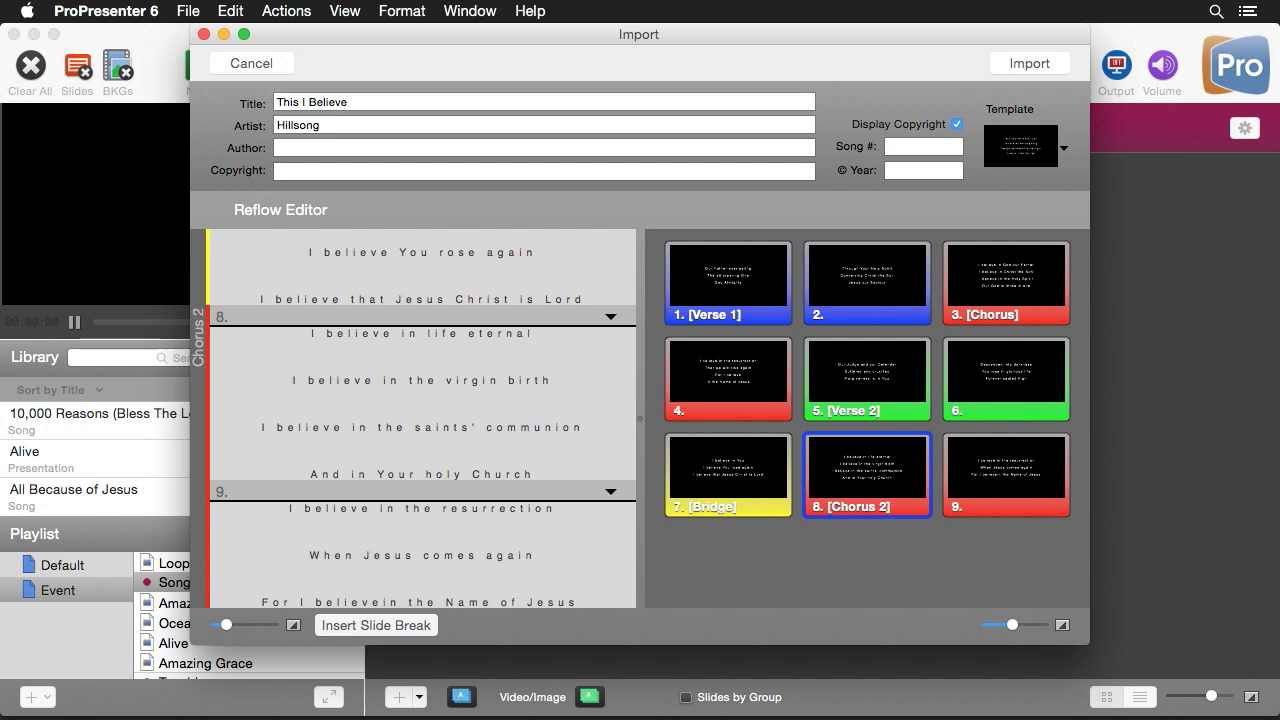
key("Return")
scroll(480, 595, "down", 2)
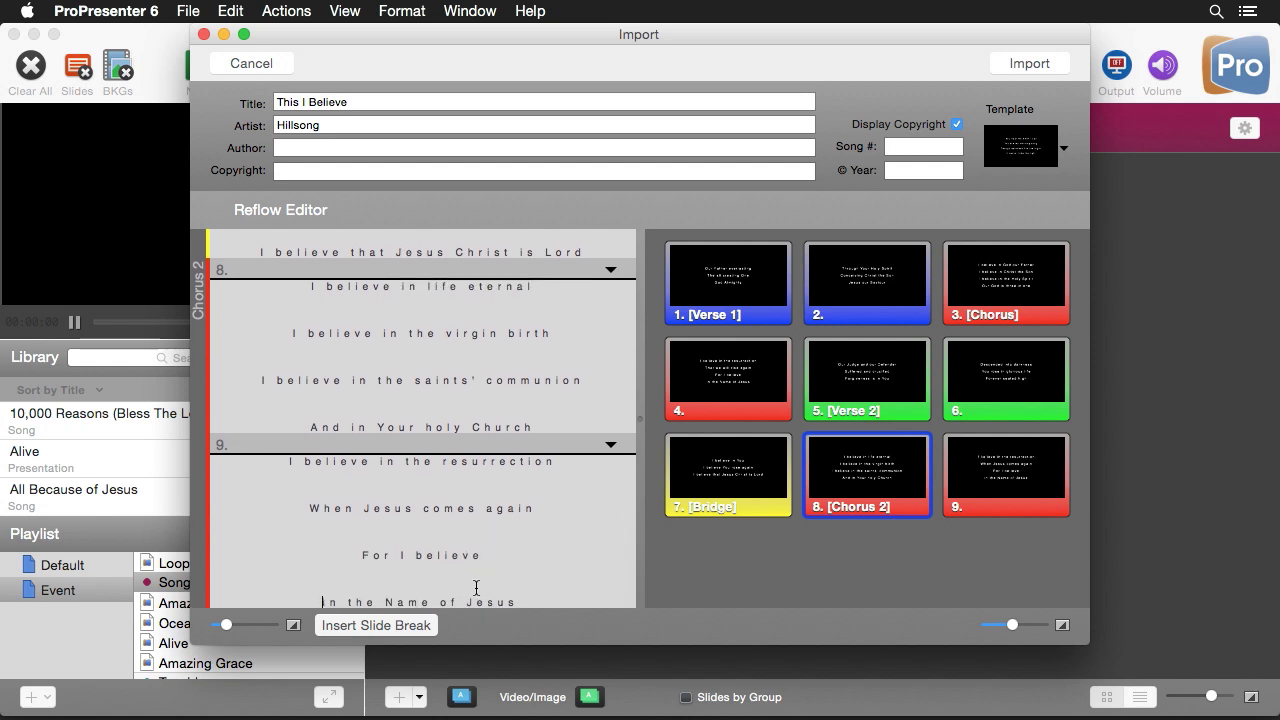
- Insert two slide breaks after the final lyric of slide 9 to add two empty slides
left_click(541, 604)
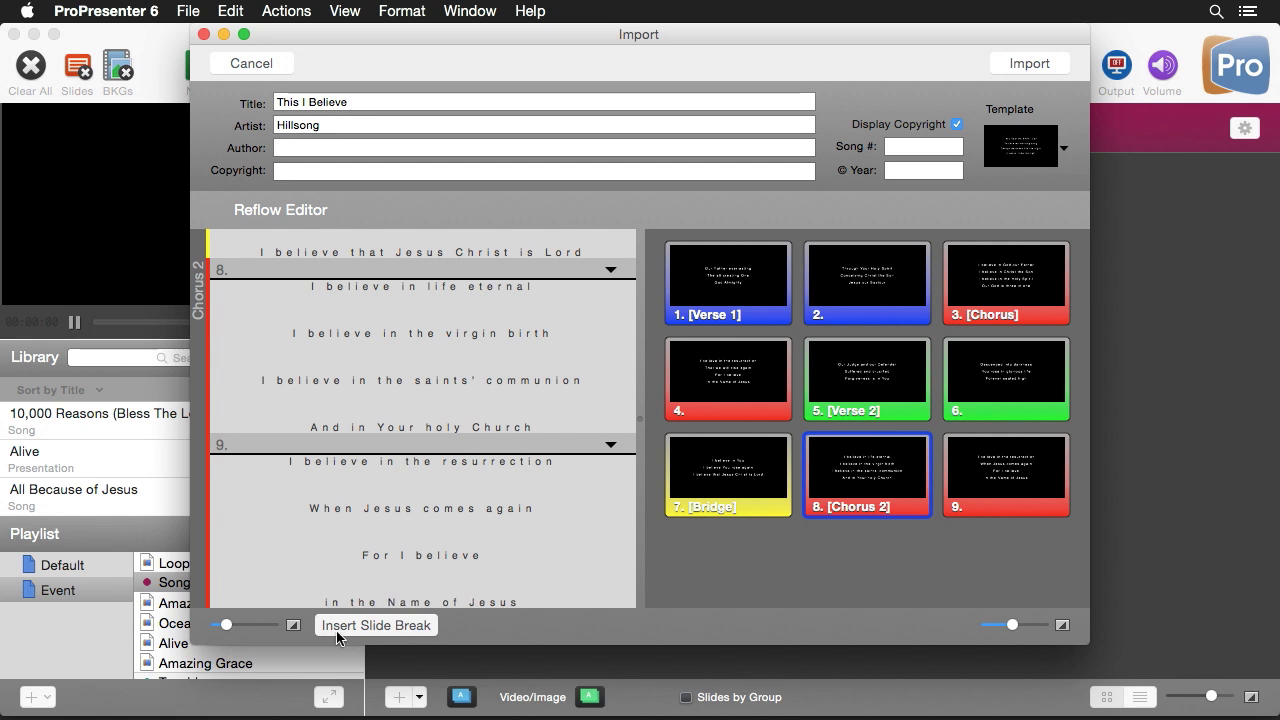
left_click(376, 626)
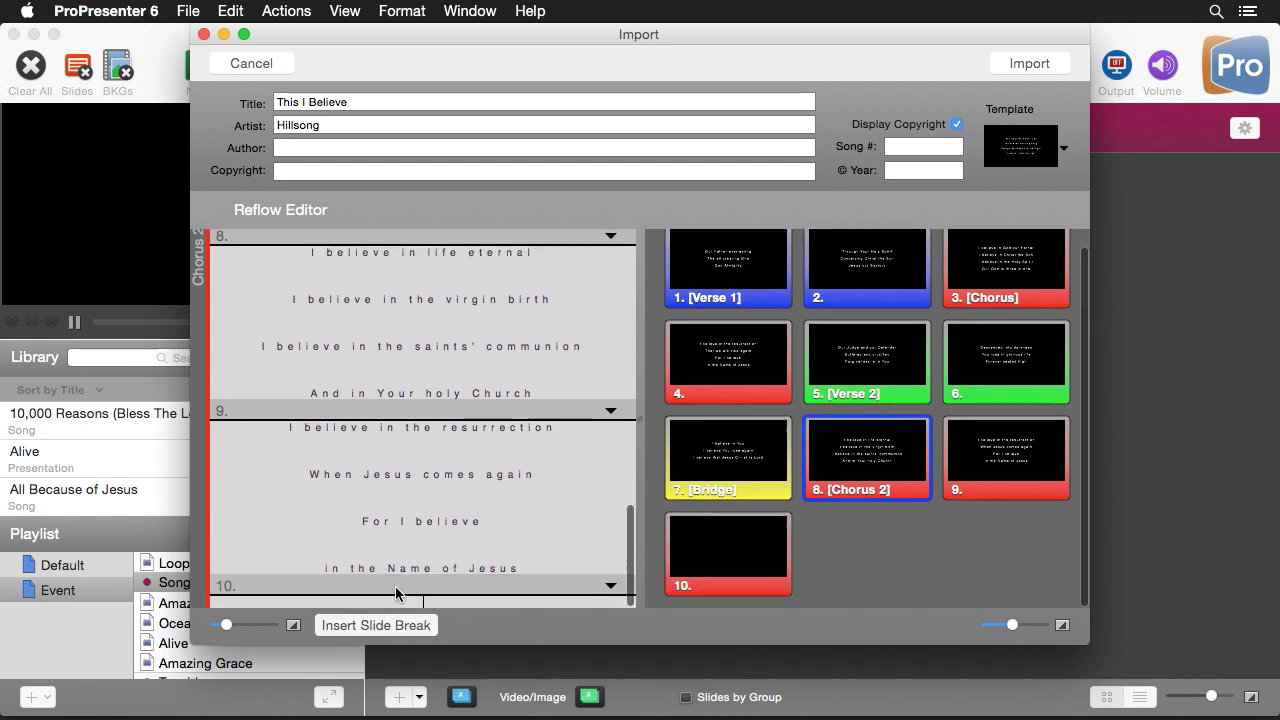
left_click(407, 628)
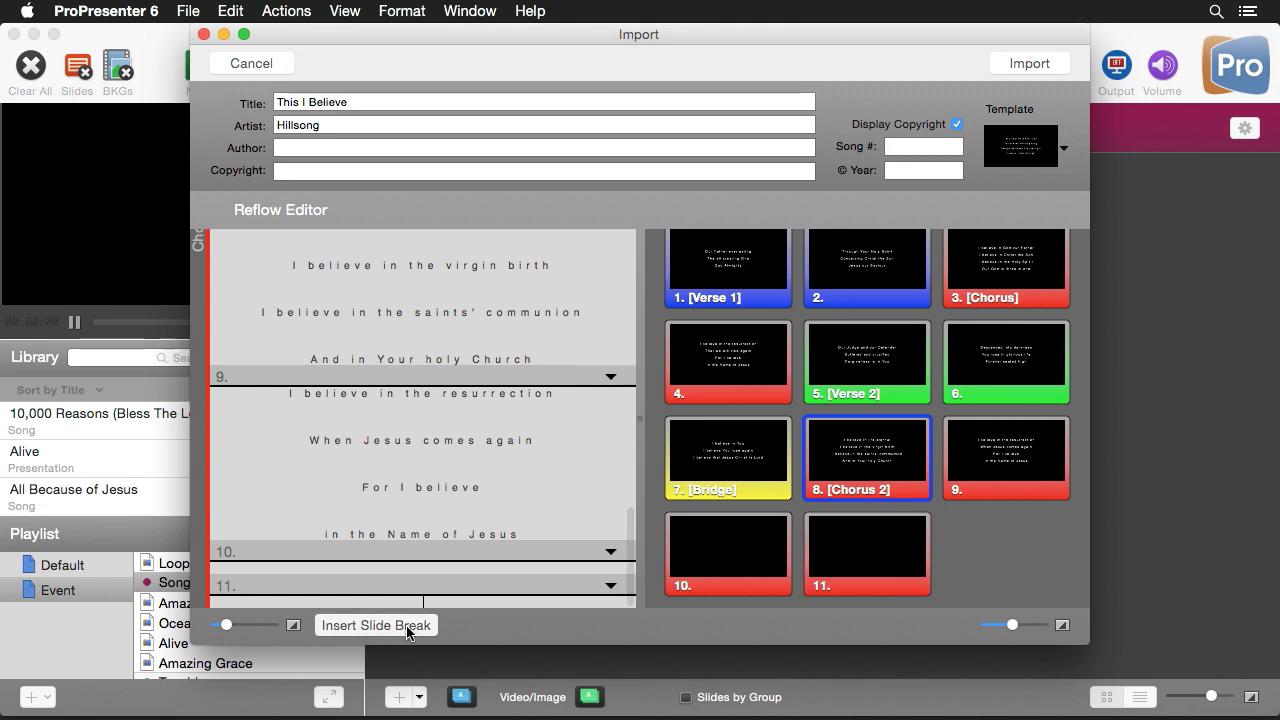
- Assign empty slide 10 to a new Background group and slide 11 to a new Blank group, and import the song
right_click(757, 551)
mouse_move(845, 541)
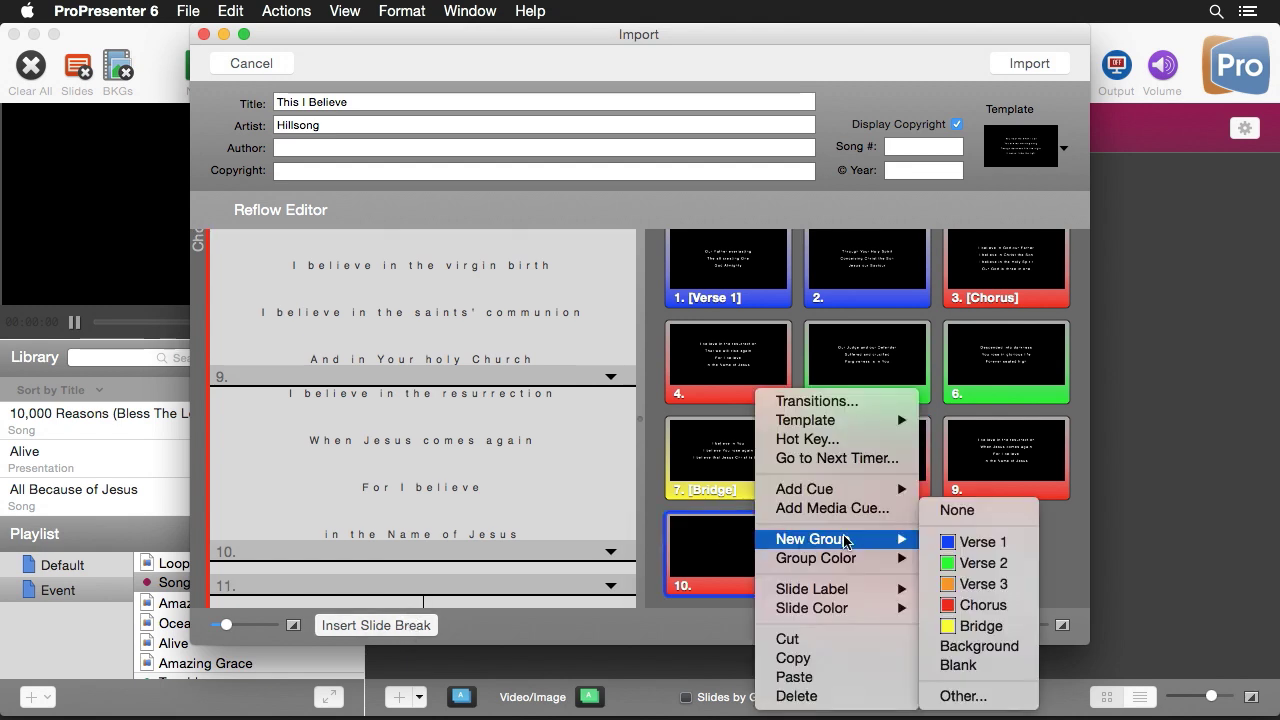
left_click(979, 646)
right_click(878, 548)
mouse_move(984, 550)
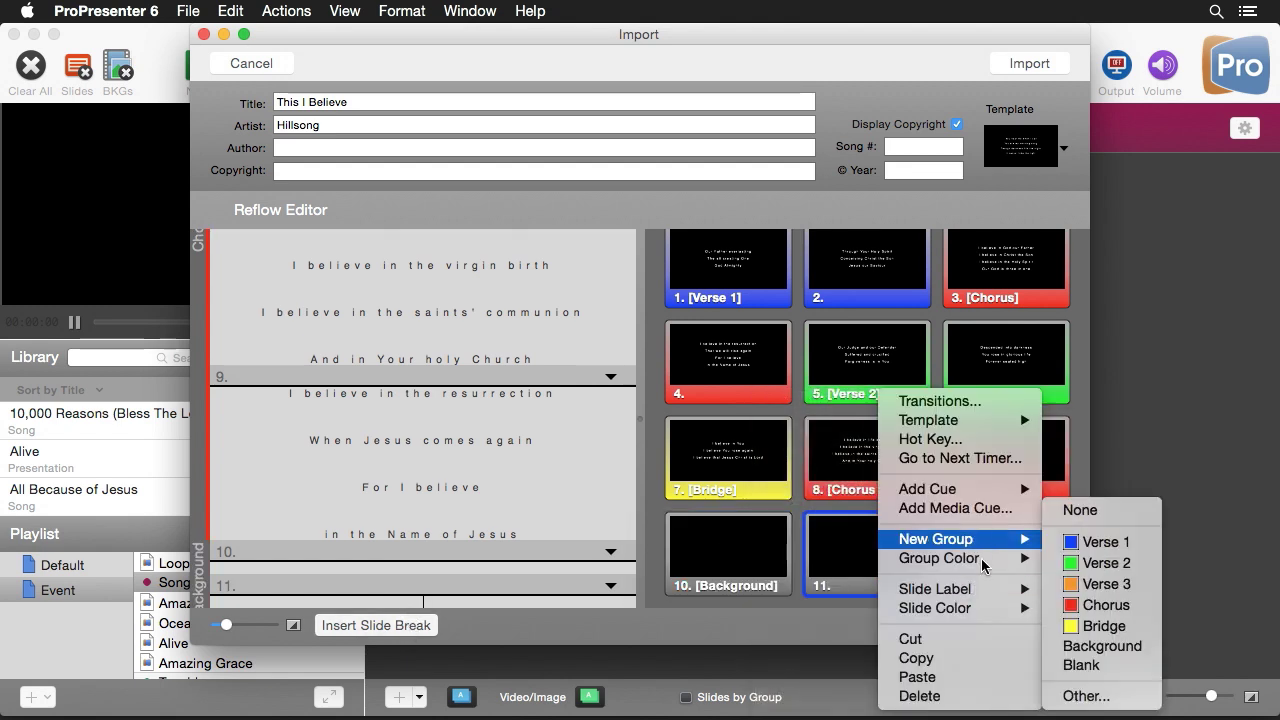
left_click(1083, 665)
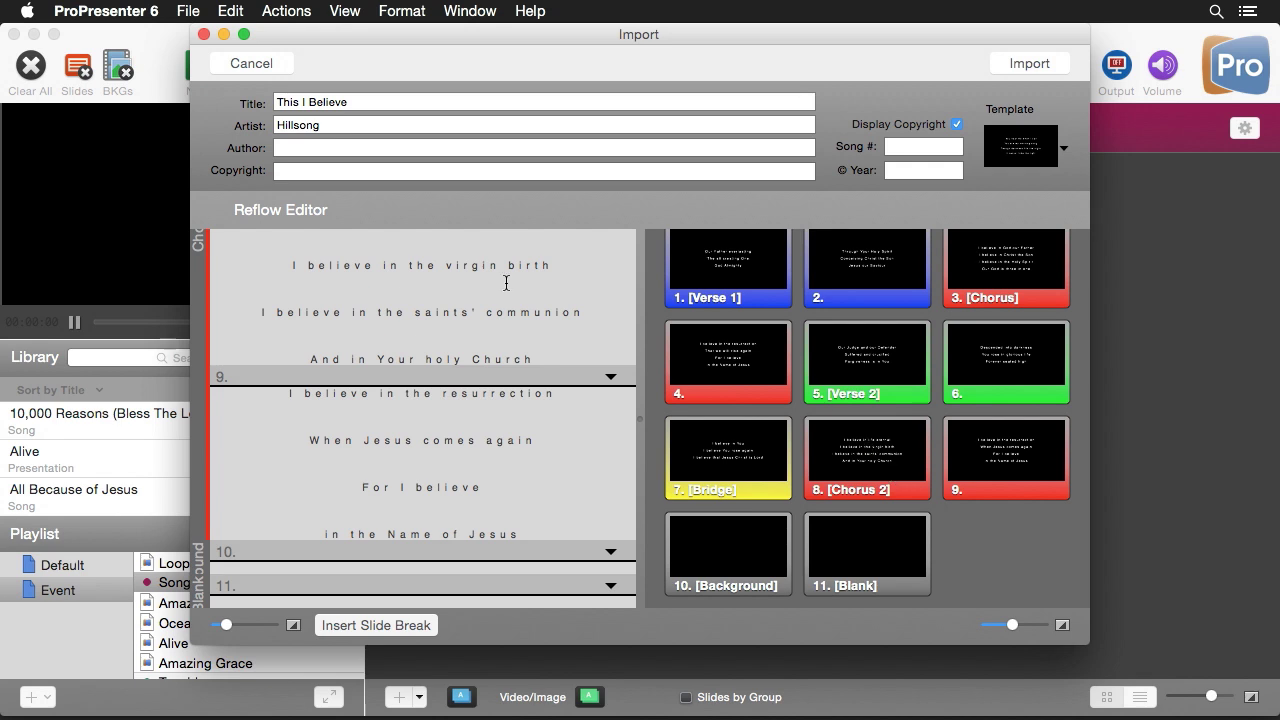
left_click(1034, 64)
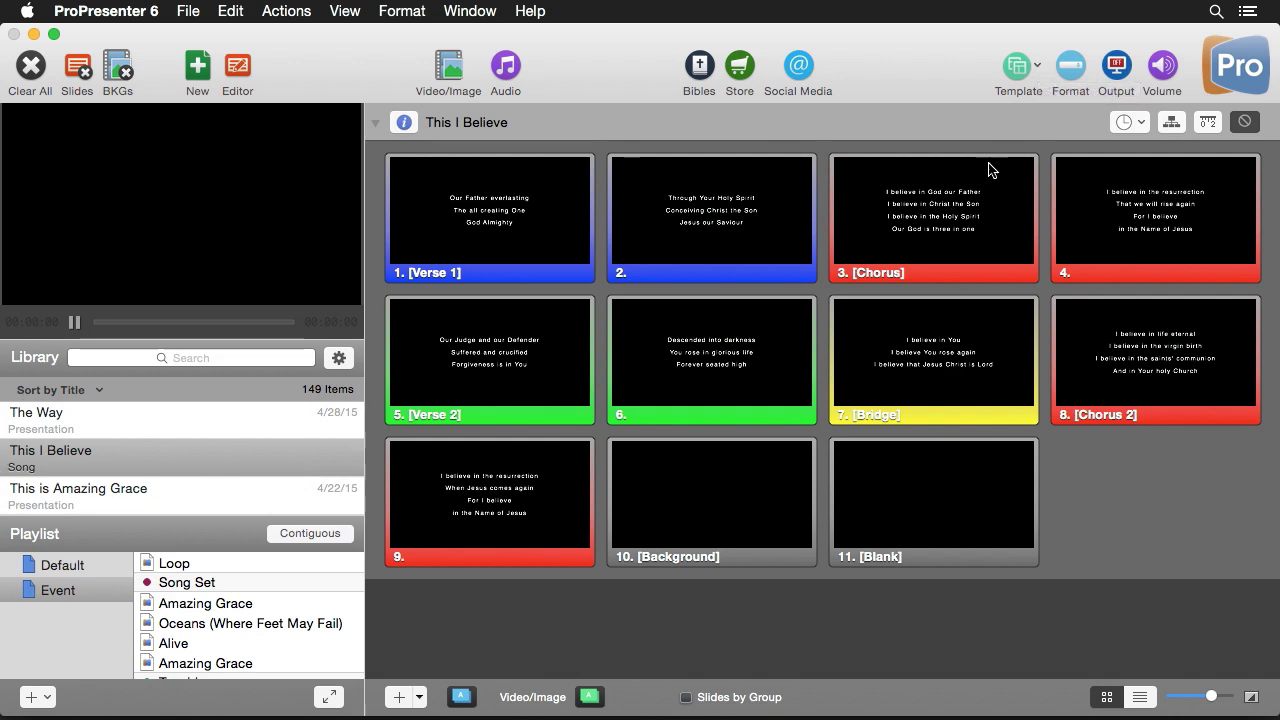
- Show the song's arrangement controls and add a new arrangement named Default
left_click(1172, 123)
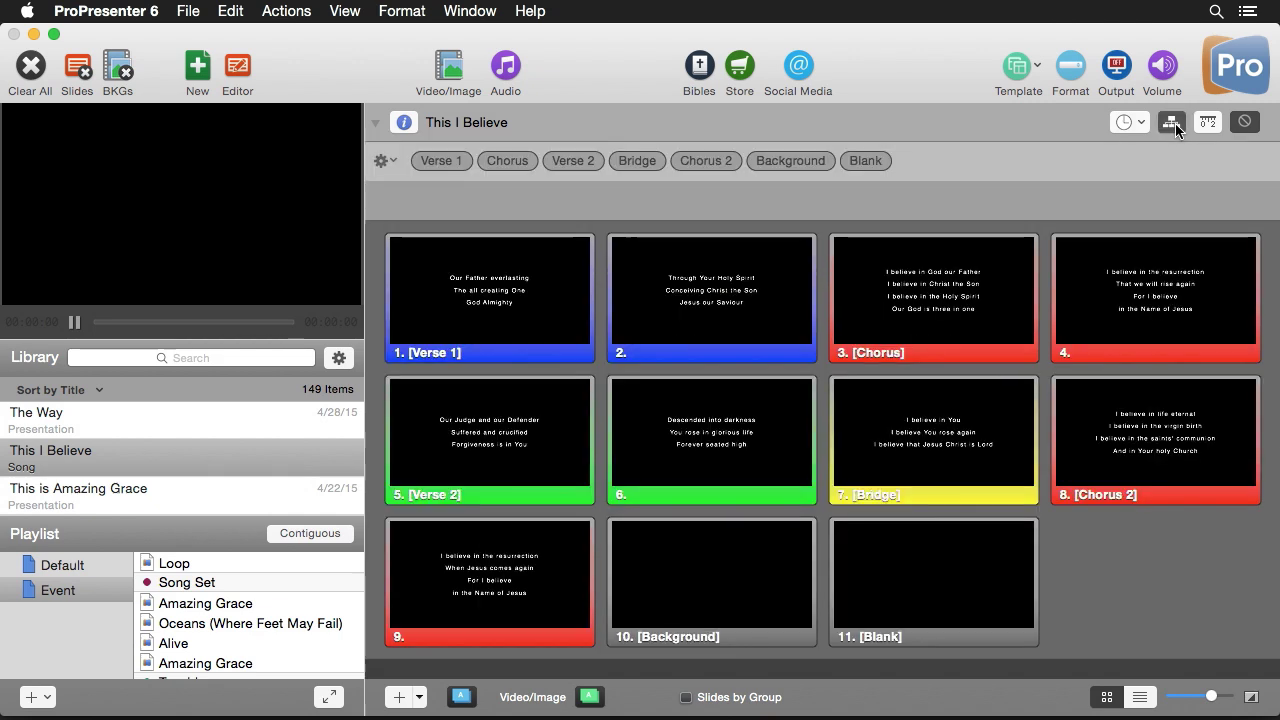
left_click(394, 161)
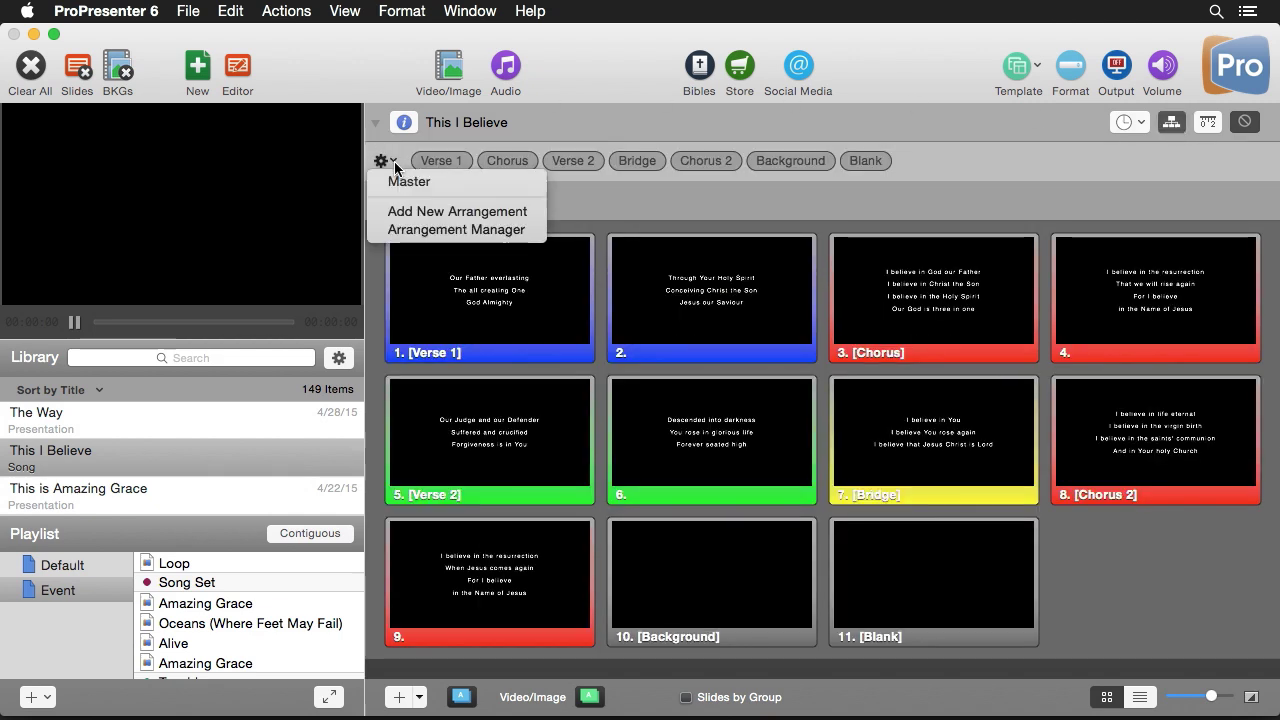
left_click(416, 213)
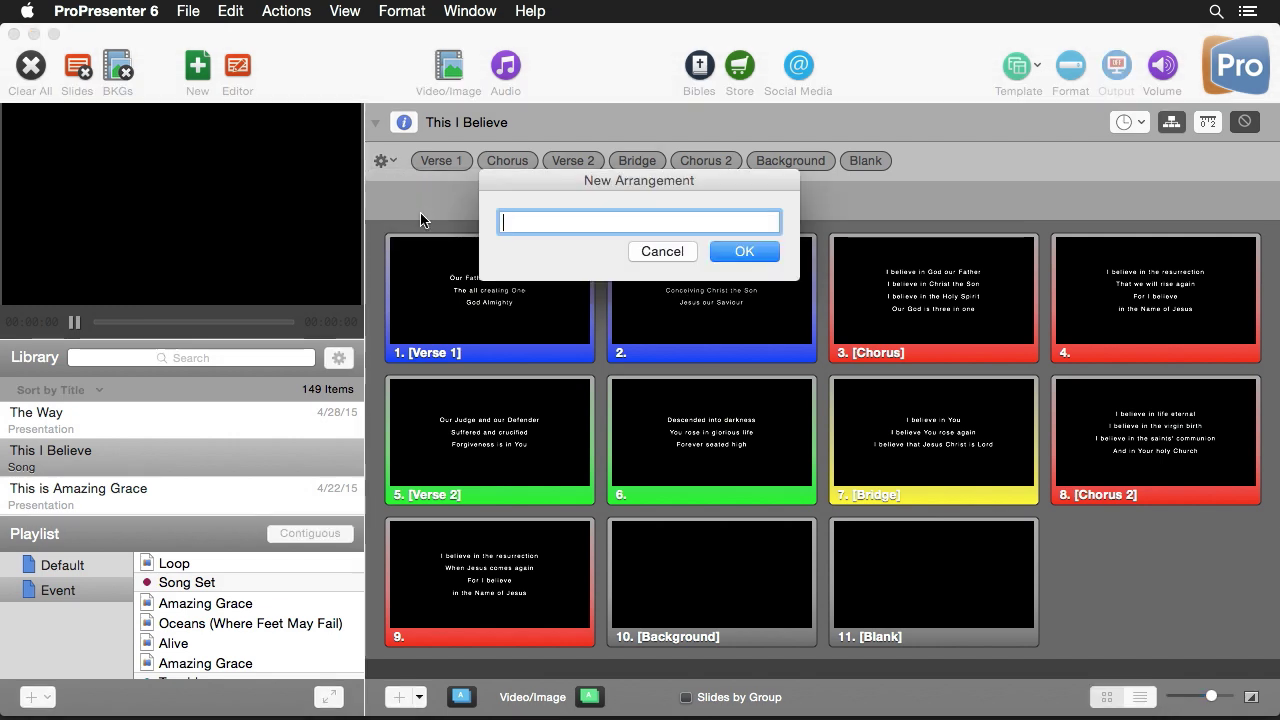
type("Default")
left_click(743, 252)
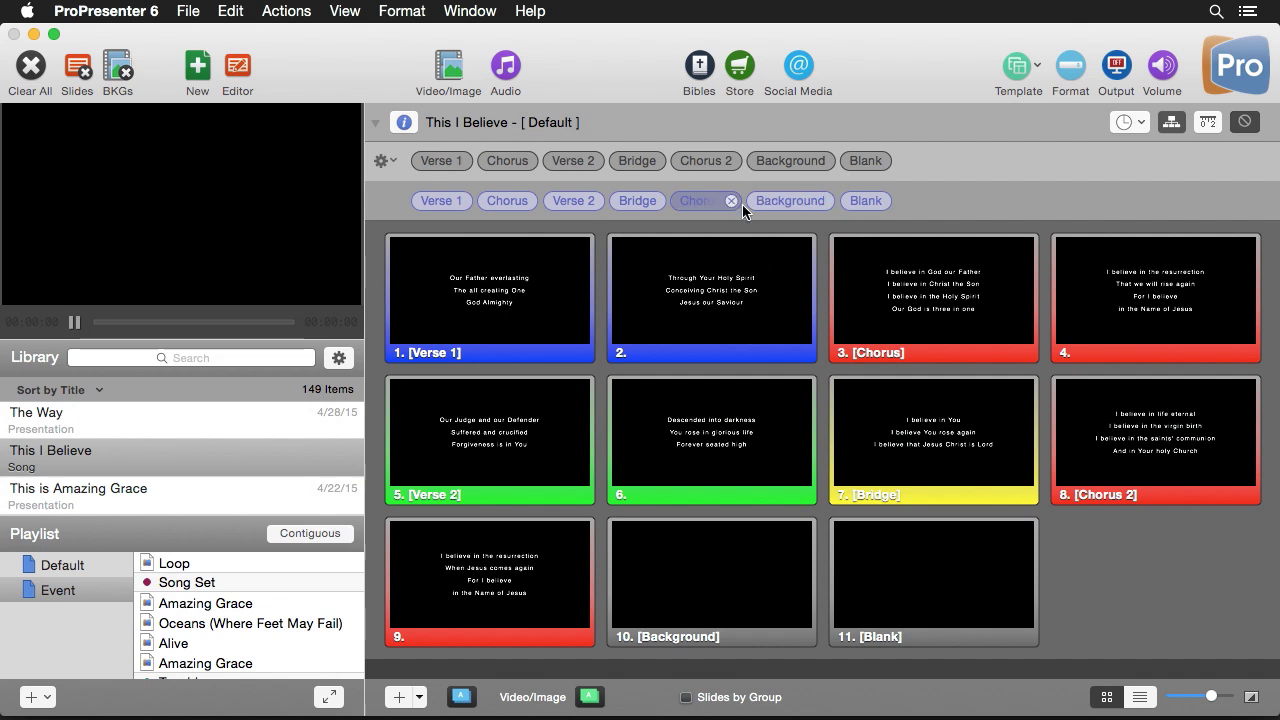
- Reorder the Default arrangement so Background comes first and Blank sits between Chorus and Verse 2
mouse_move(786, 200)
left_mouse_down()
mouse_move(420, 203)
mouse_move(446, 200)
left_mouse_up()
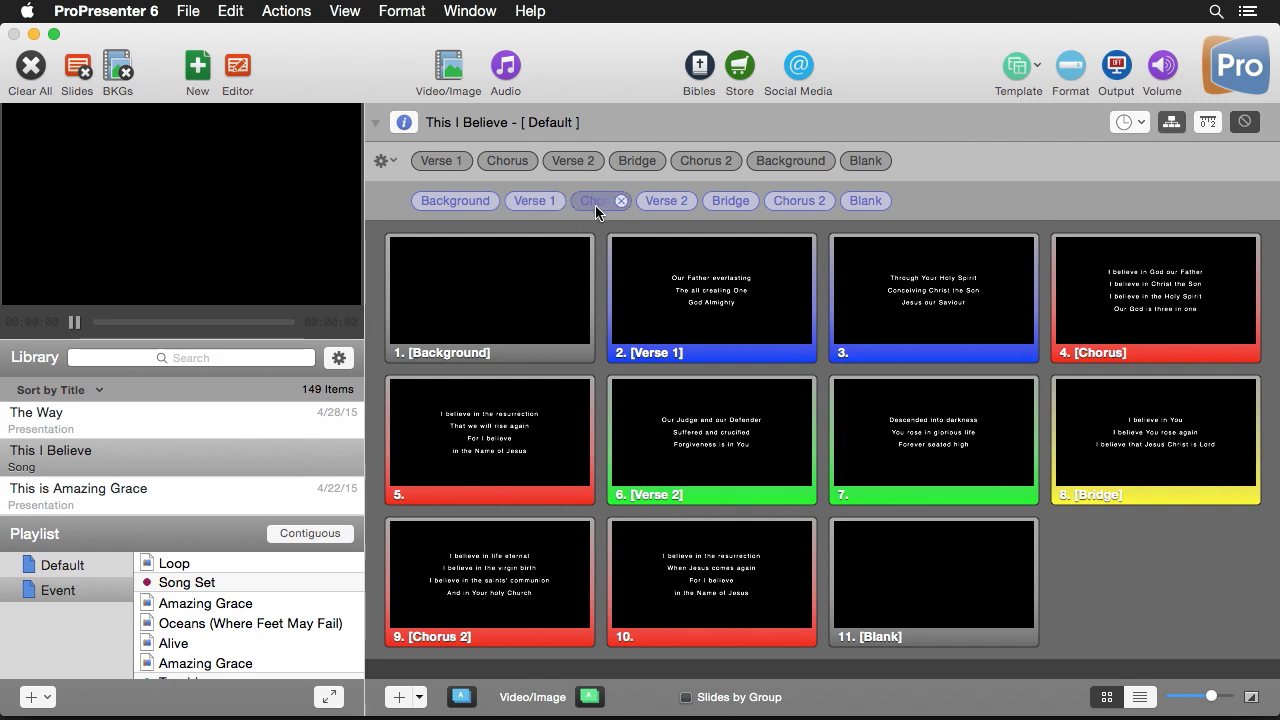
left_click_drag(860, 200, 649, 205)
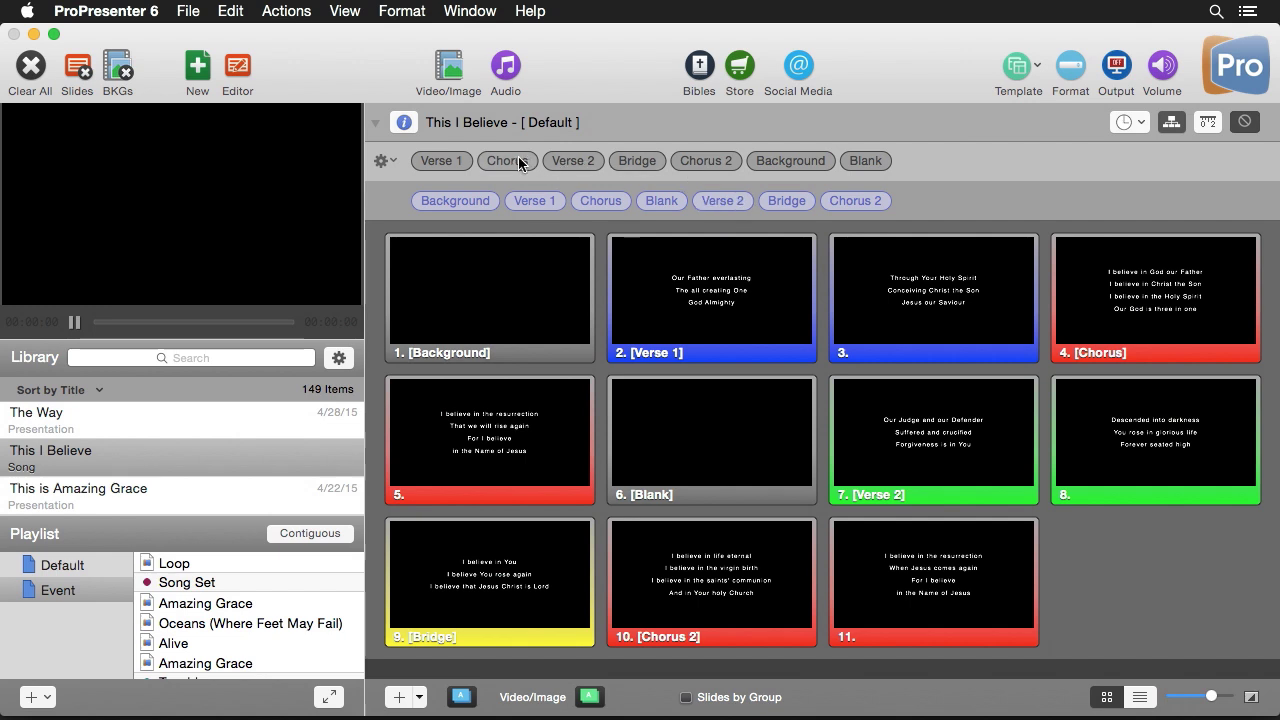
- Add a Chorus and a Blank after Verse 2, plus a Blank after Bridge and after Chorus 2, and hide the arrangement controls
left_click_drag(520, 161, 776, 203)
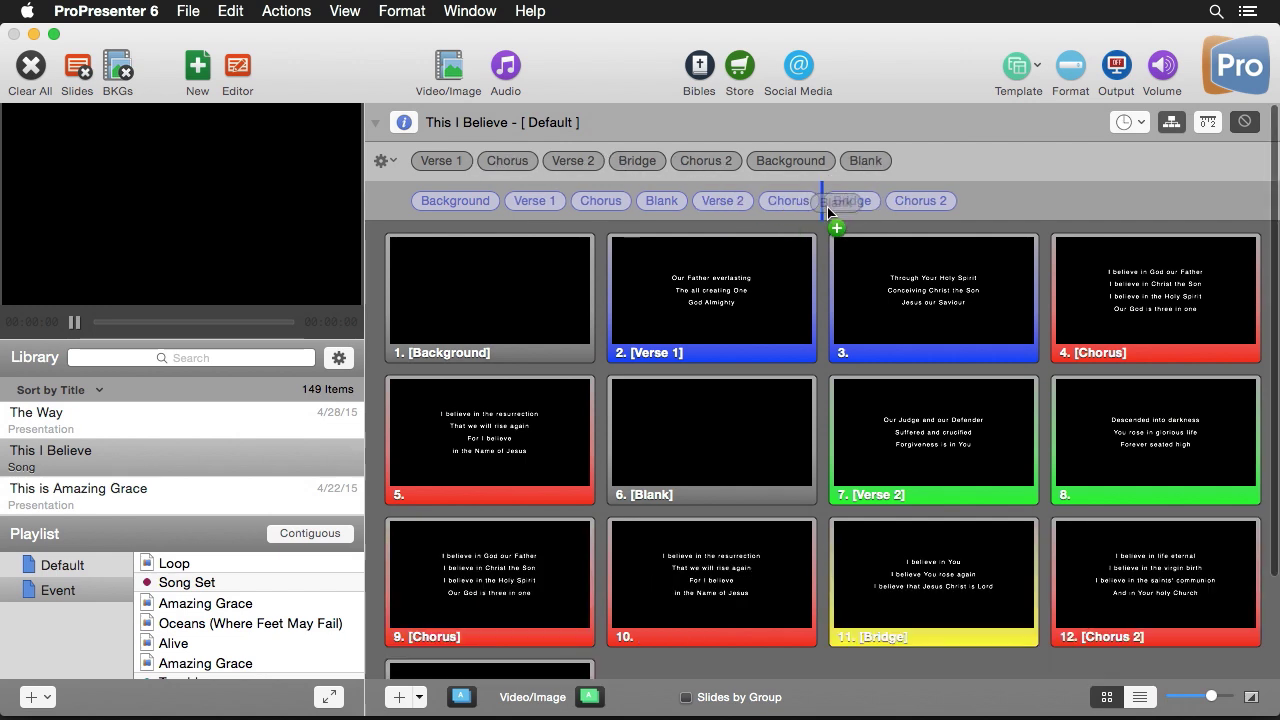
left_click_drag(827, 206, 827, 206)
left_click_drag(872, 162, 950, 201)
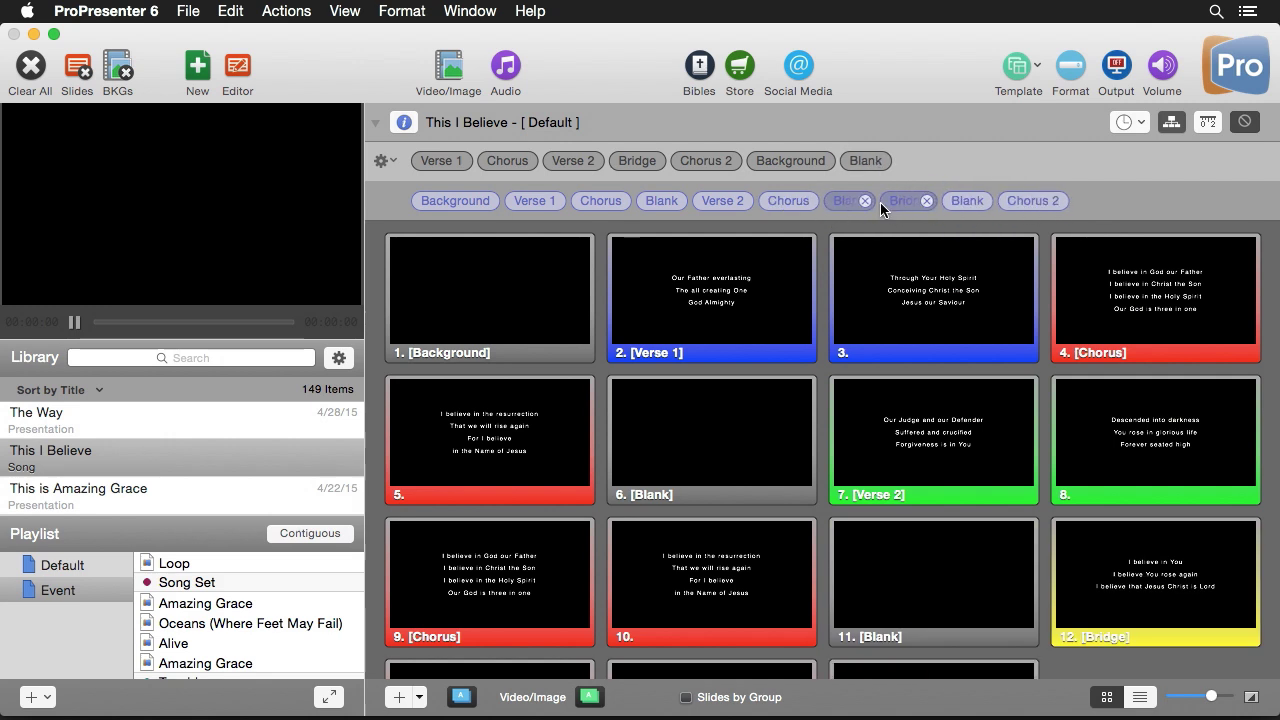
left_click_drag(865, 160, 1096, 198)
scroll(990, 420, "down", 3)
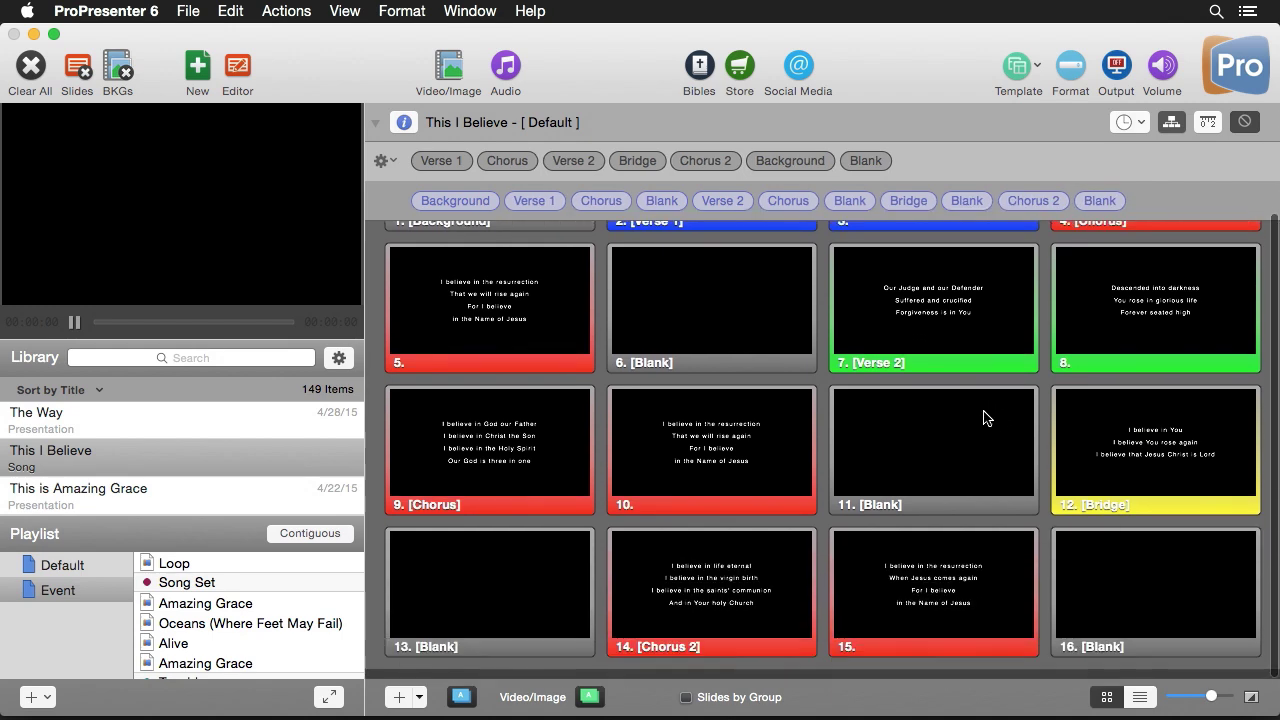
scroll(985, 418, "up", 5)
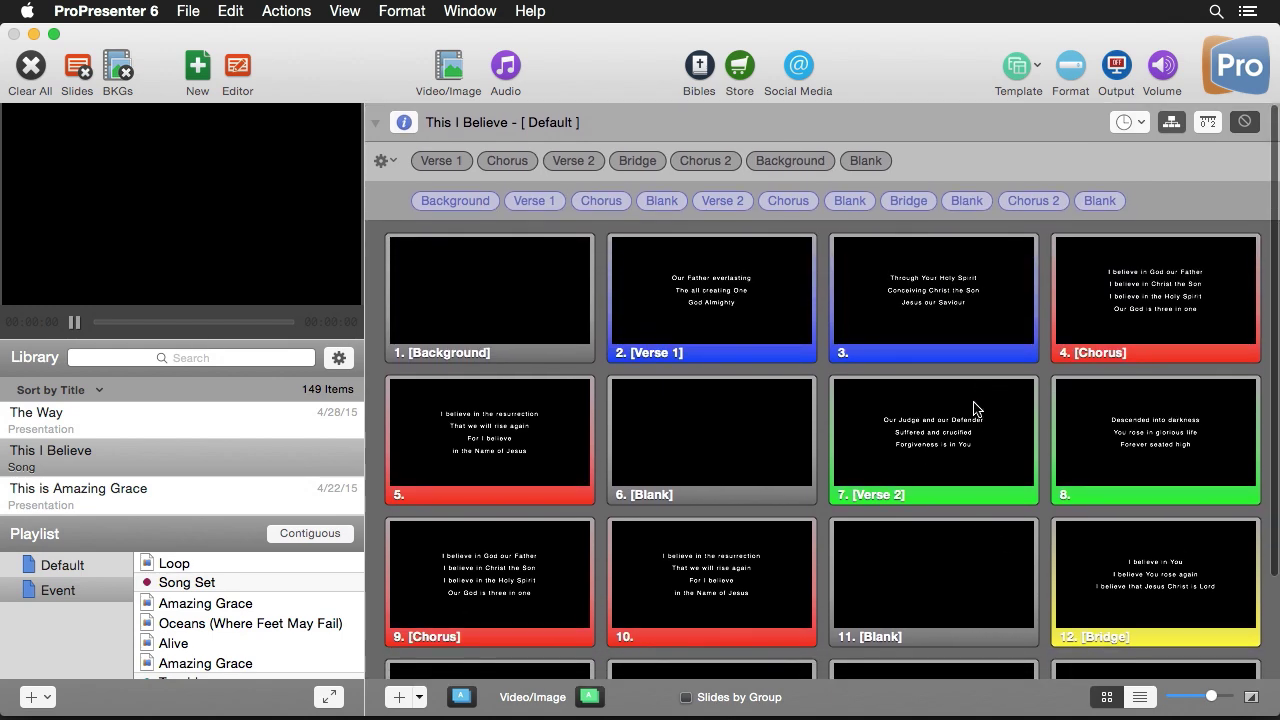
left_click(1177, 123)
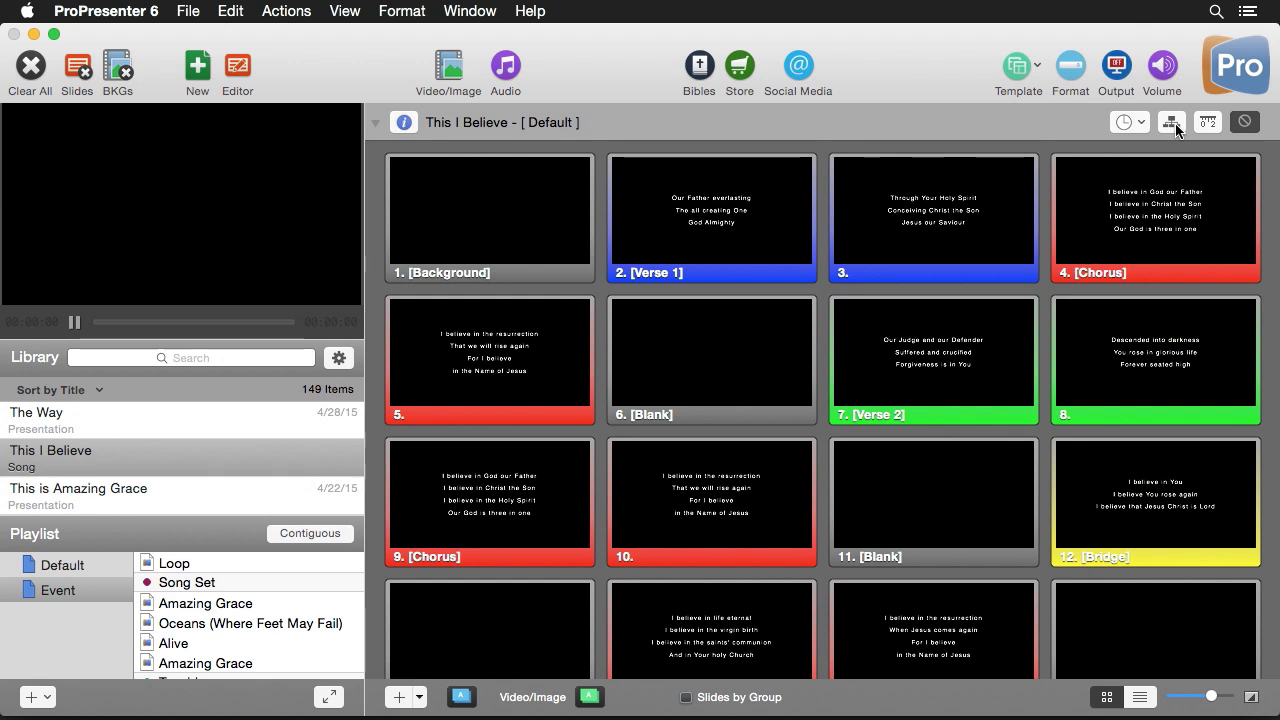
- Switch to Chrome and copy the Happy lyrics from the opening line through "Here's why"
mouse_move(447, 710)
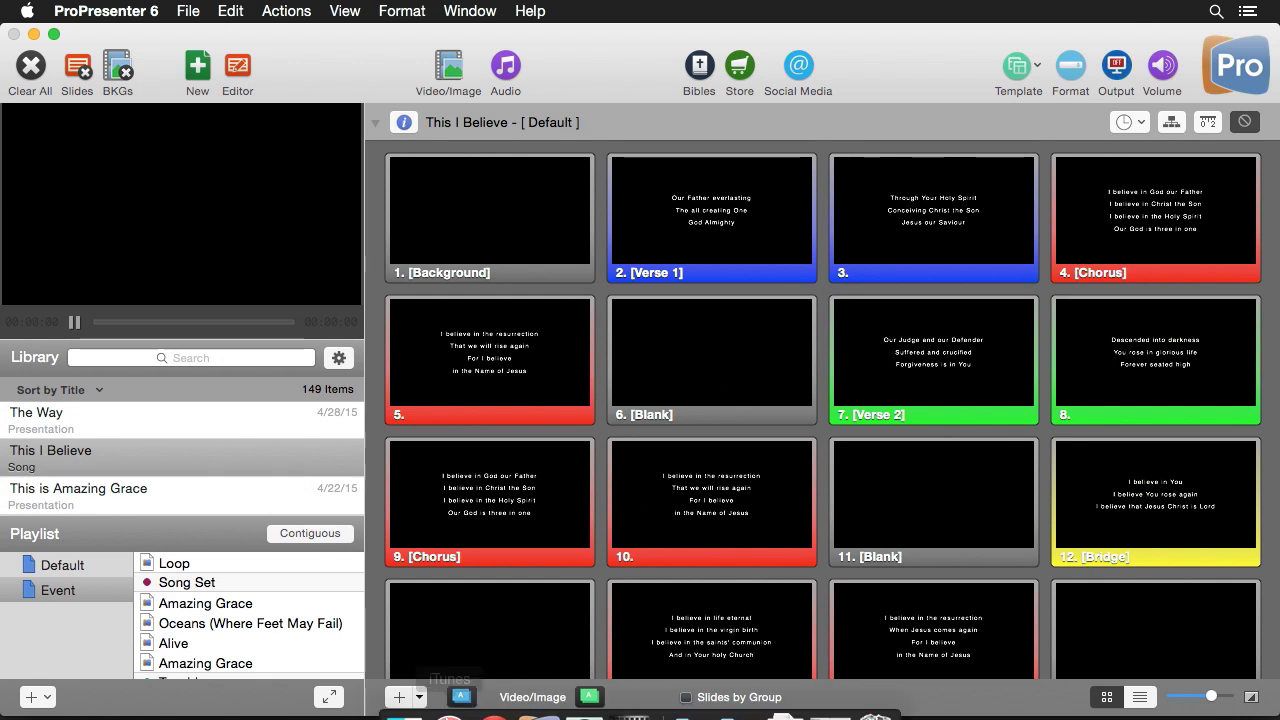
left_click(494, 692)
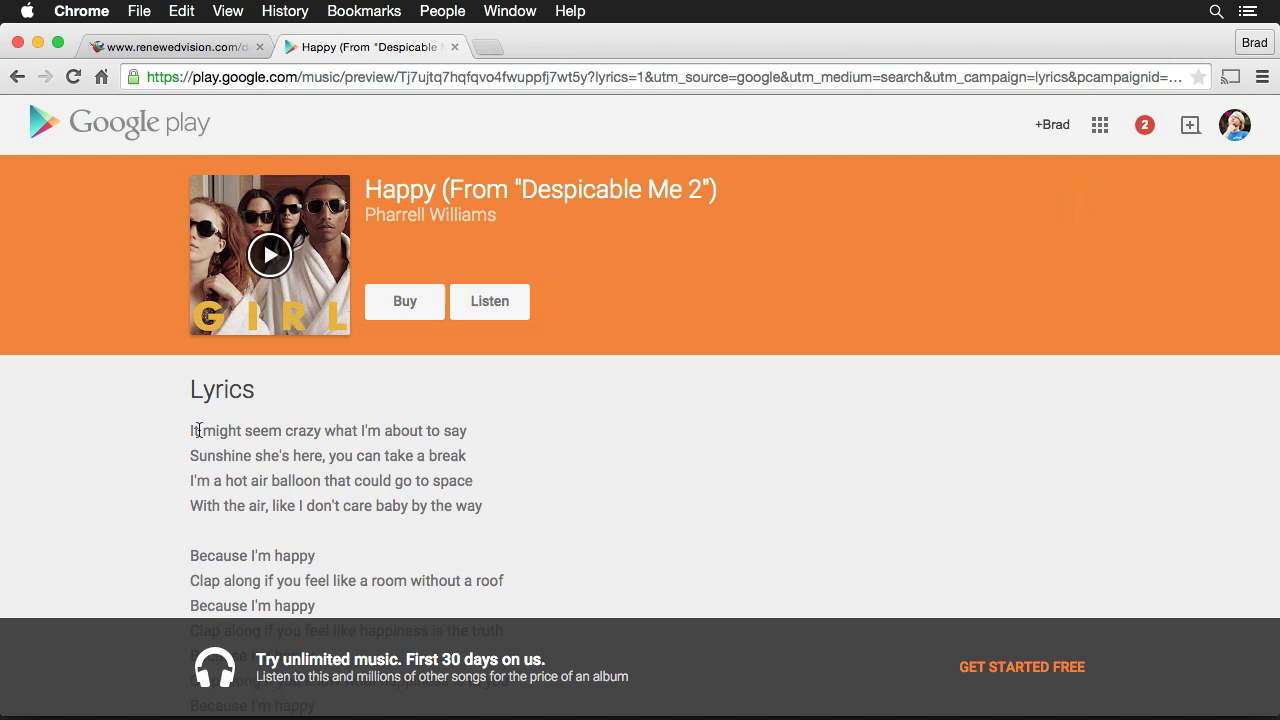
left_click_drag(190, 432, 319, 512)
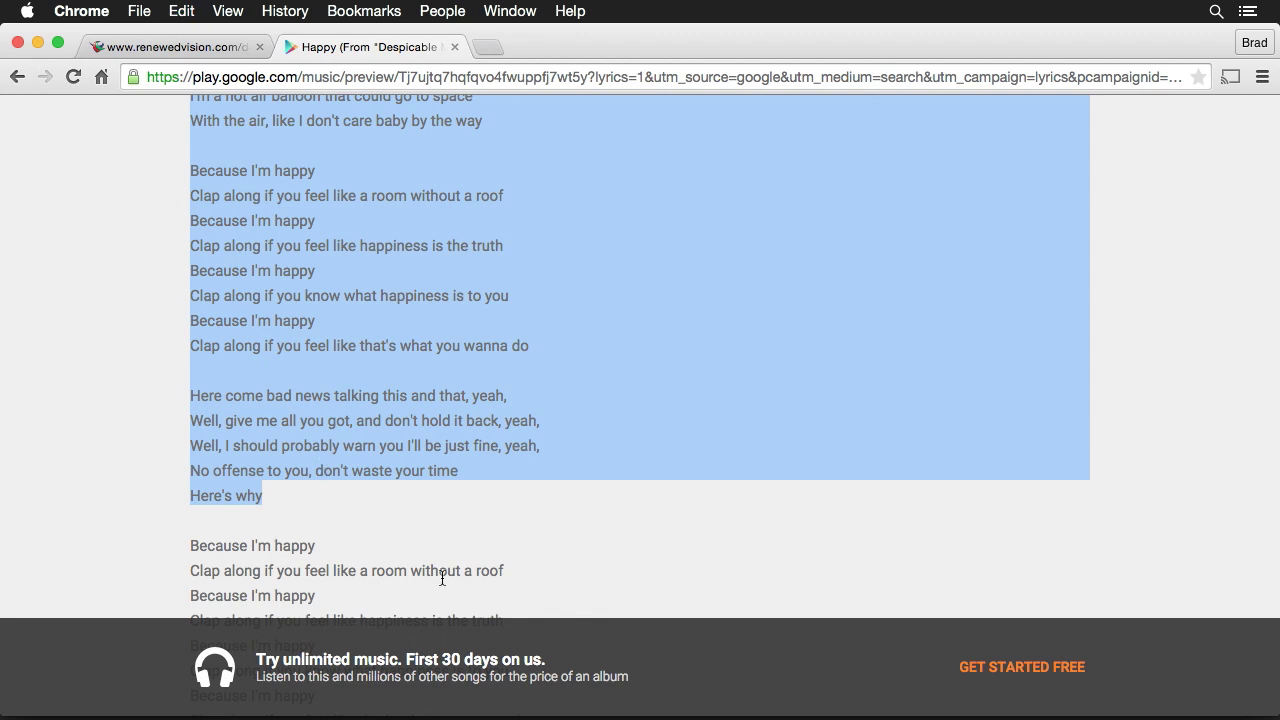
- Return to ProPresenter and import the copied lyrics as text from the clipboard
mouse_move(500, 705)
left_click(541, 700)
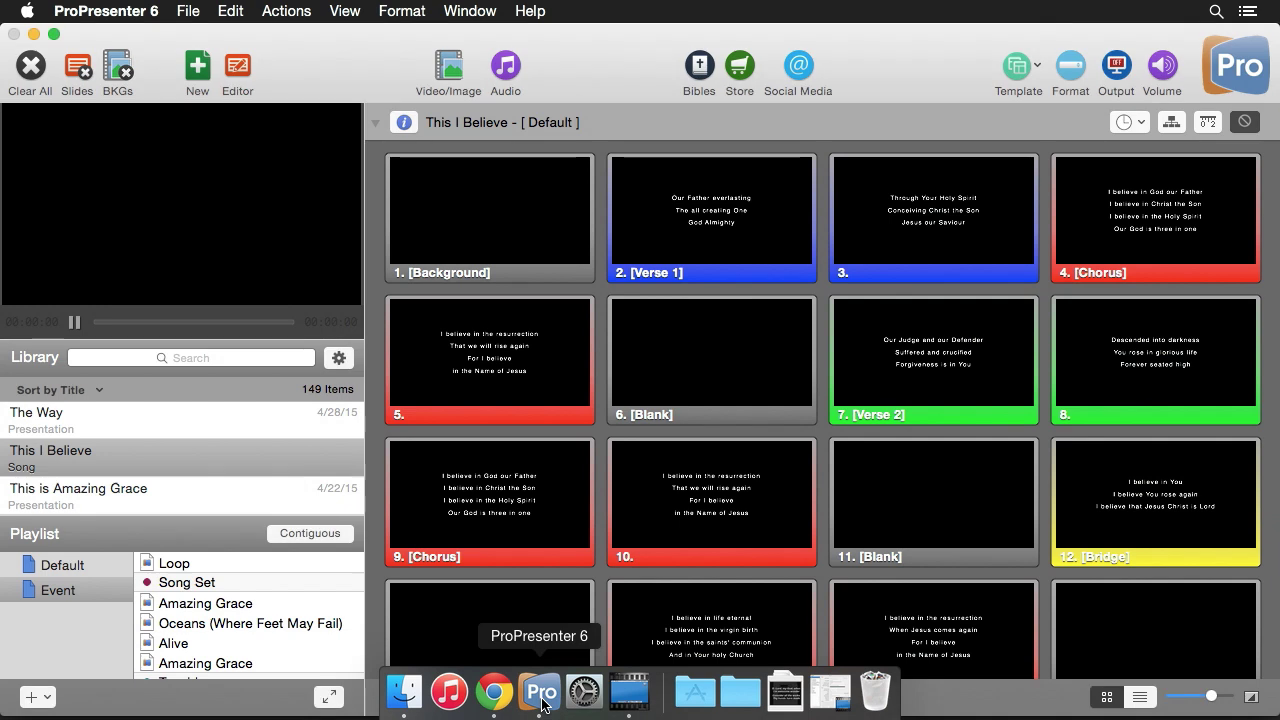
left_click(191, 12)
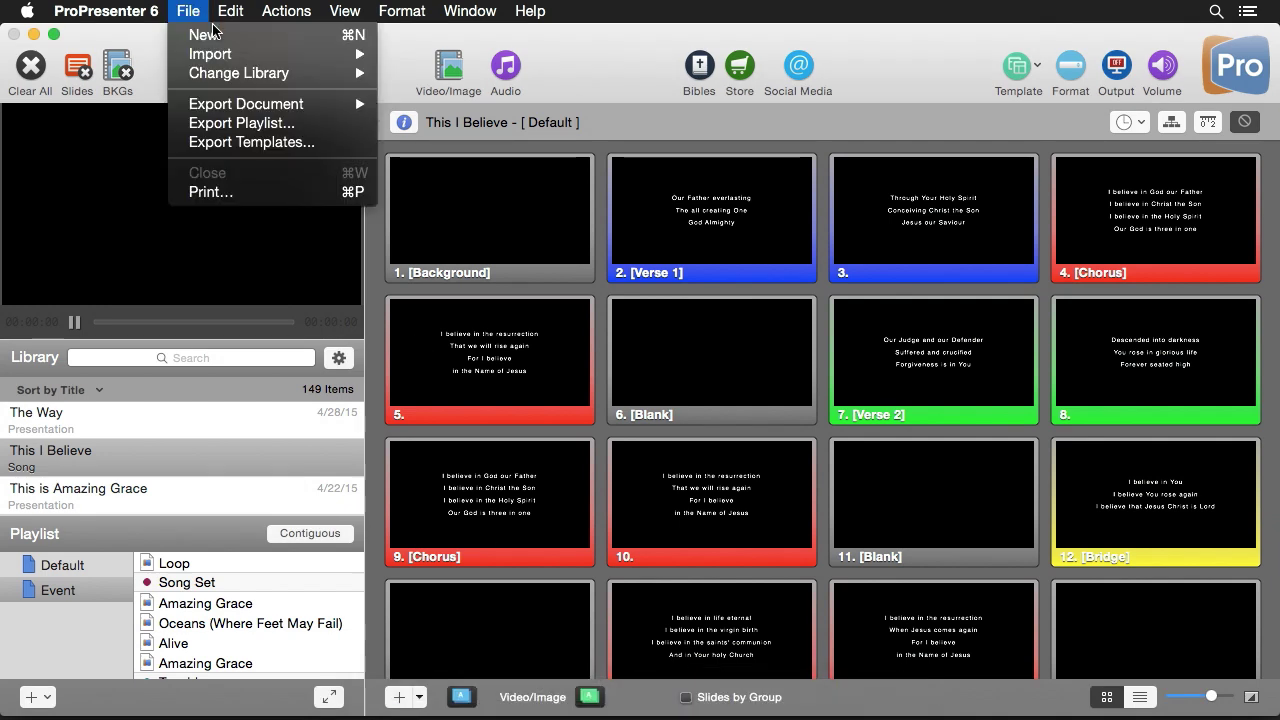
mouse_move(211, 53)
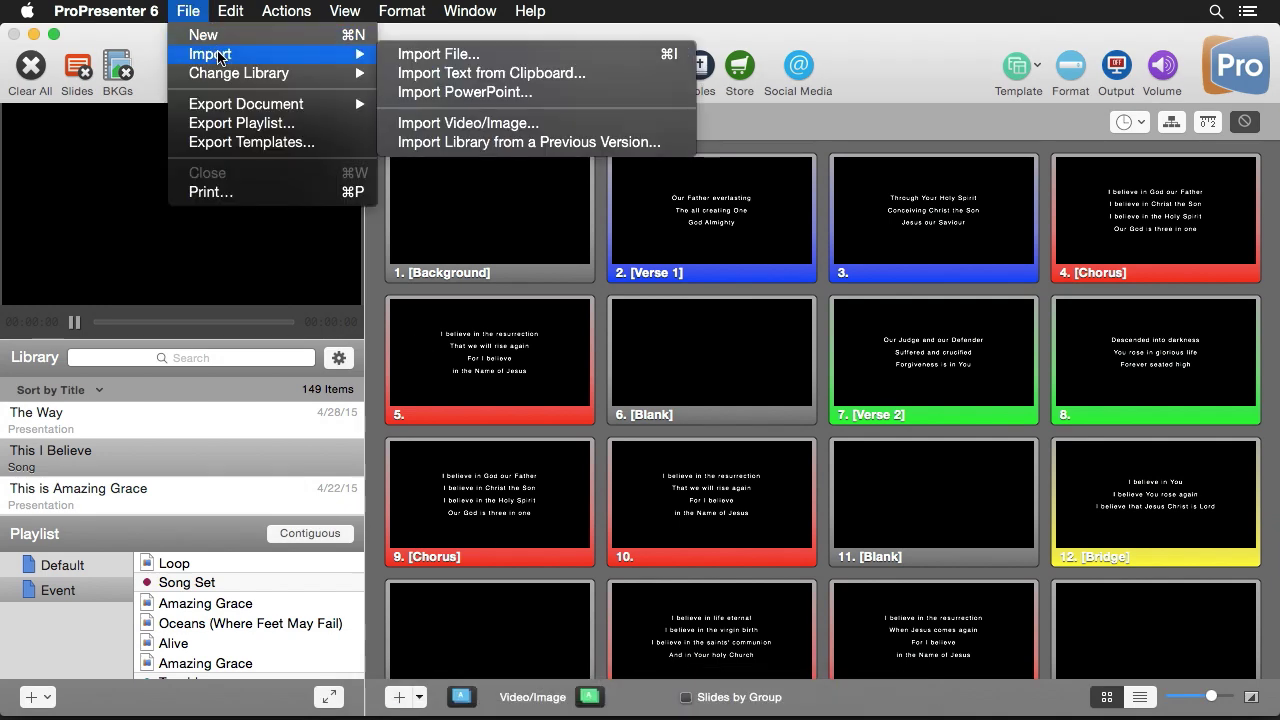
left_click(490, 74)
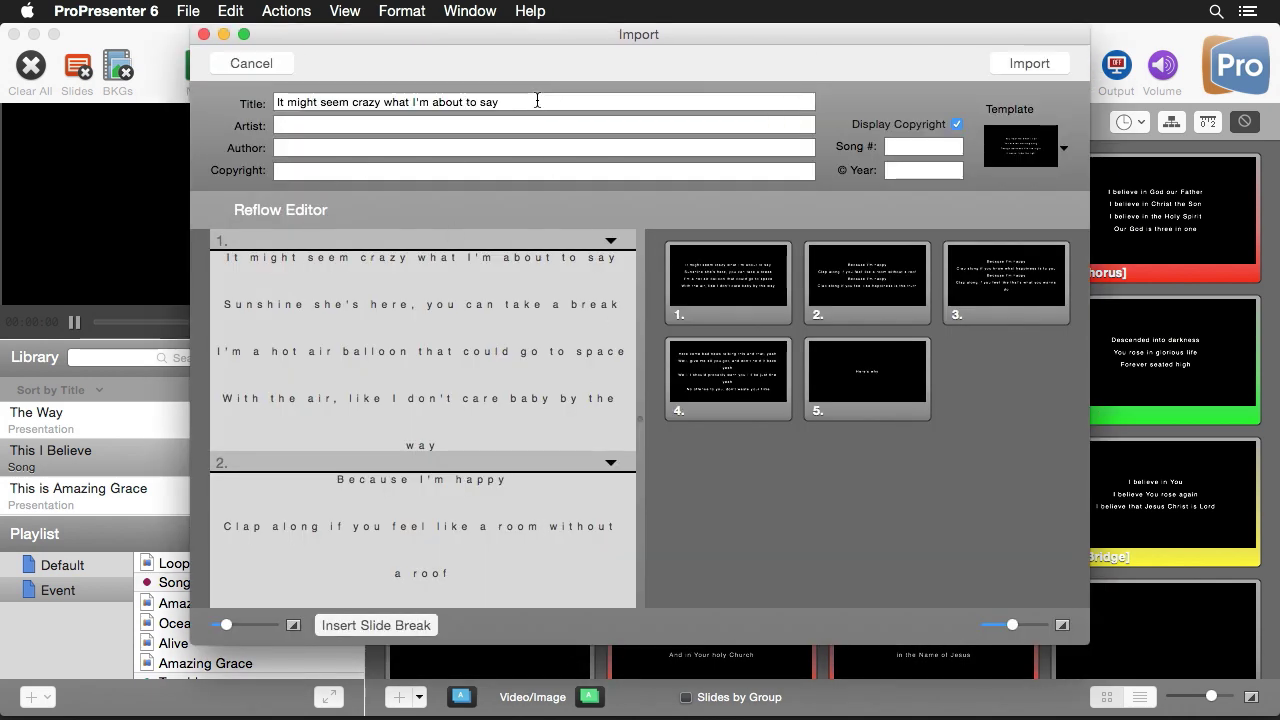
- Replace the imported song's title with Happy
left_click_drag(534, 100, 259, 84)
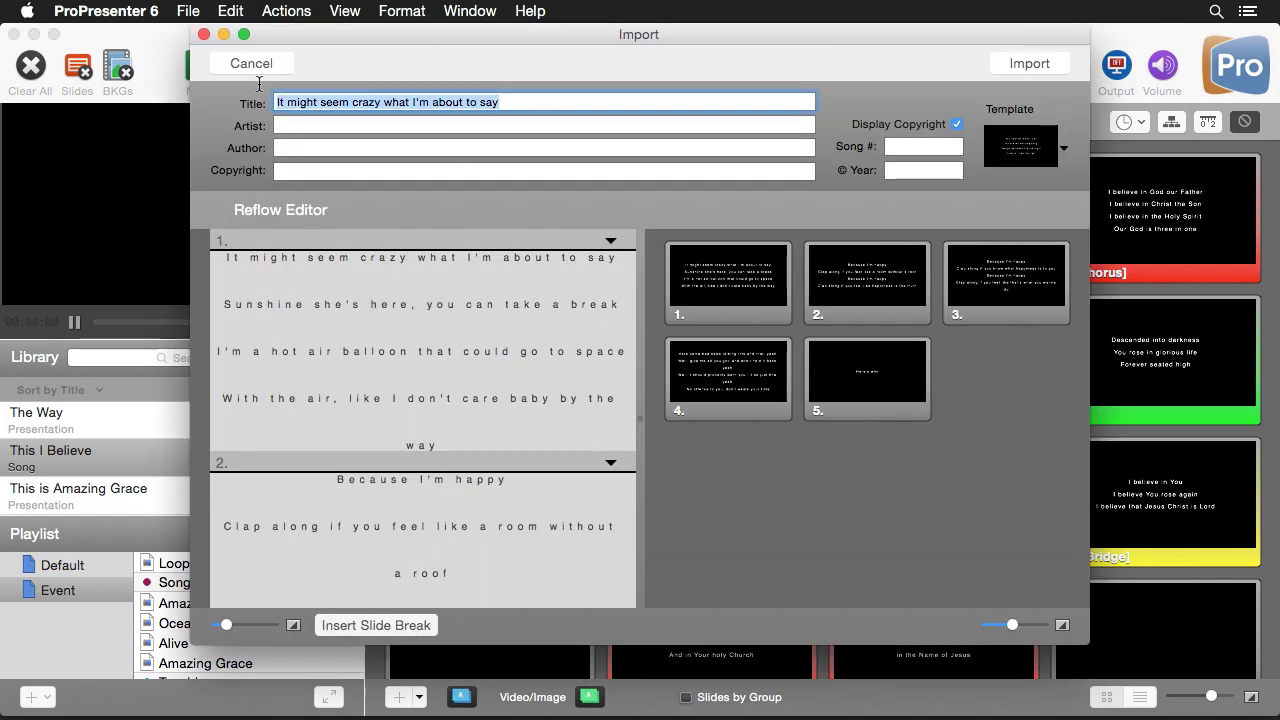
type("Happy")
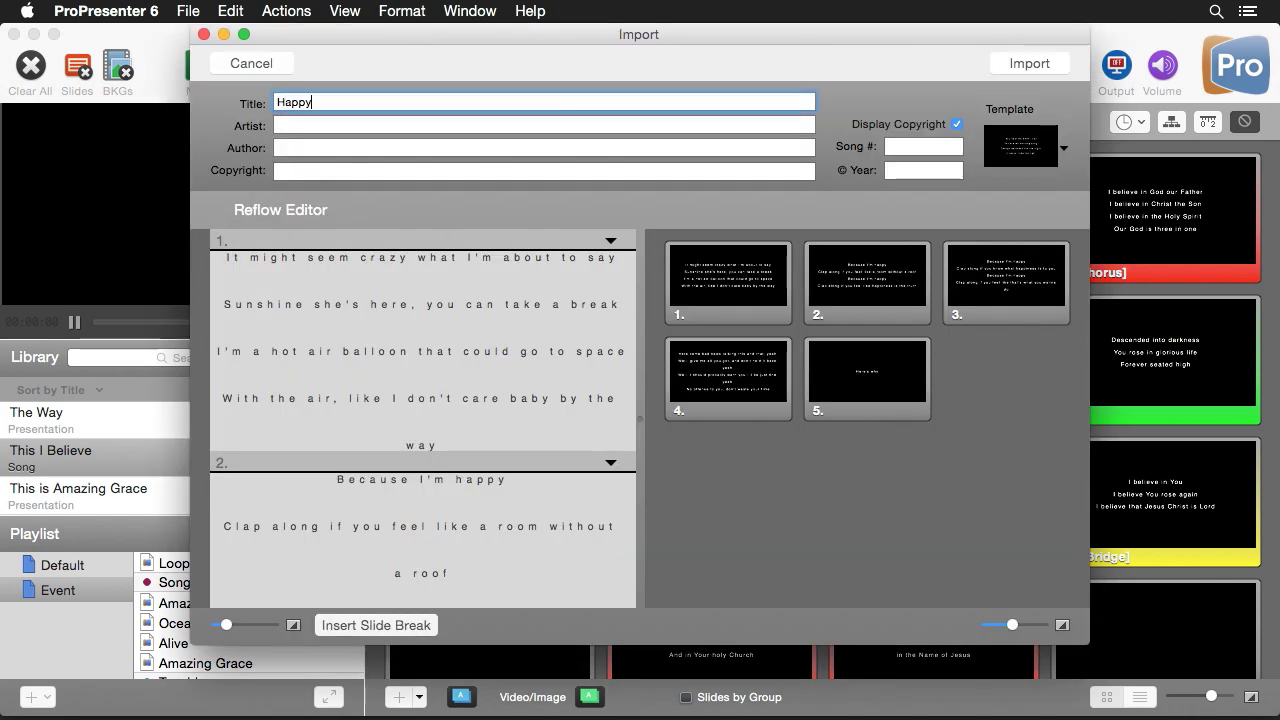
left_click(295, 127)
- Split the long lines on slide 4 after "Here come bad news" and after "Well, give me all you got,"
scroll(435, 411, "down", 10)
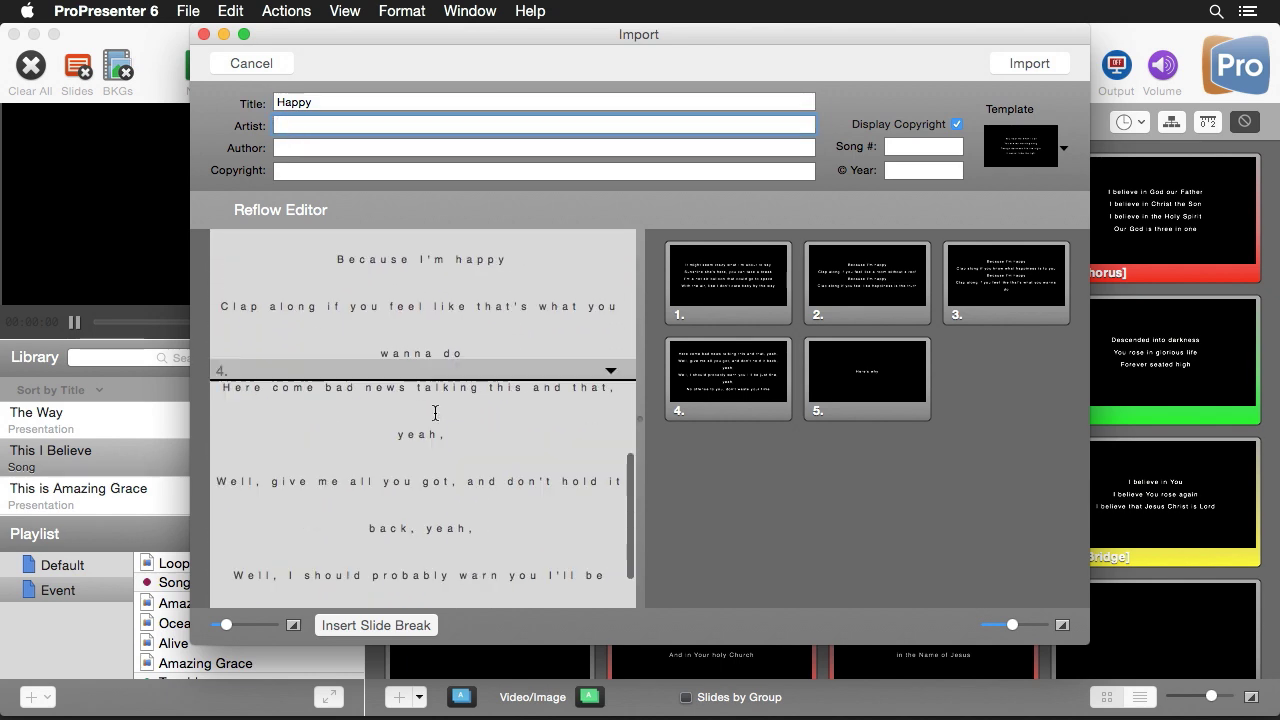
scroll(435, 412, "down", 3)
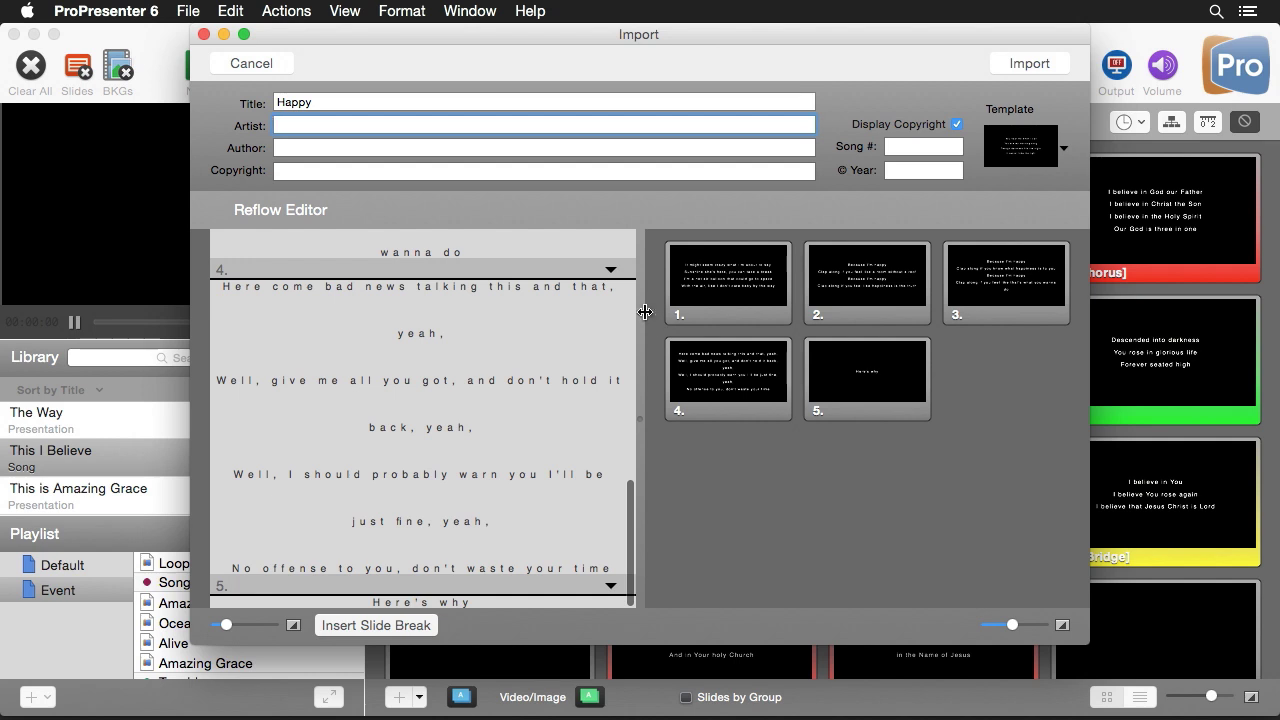
left_click(418, 289)
key("Return")
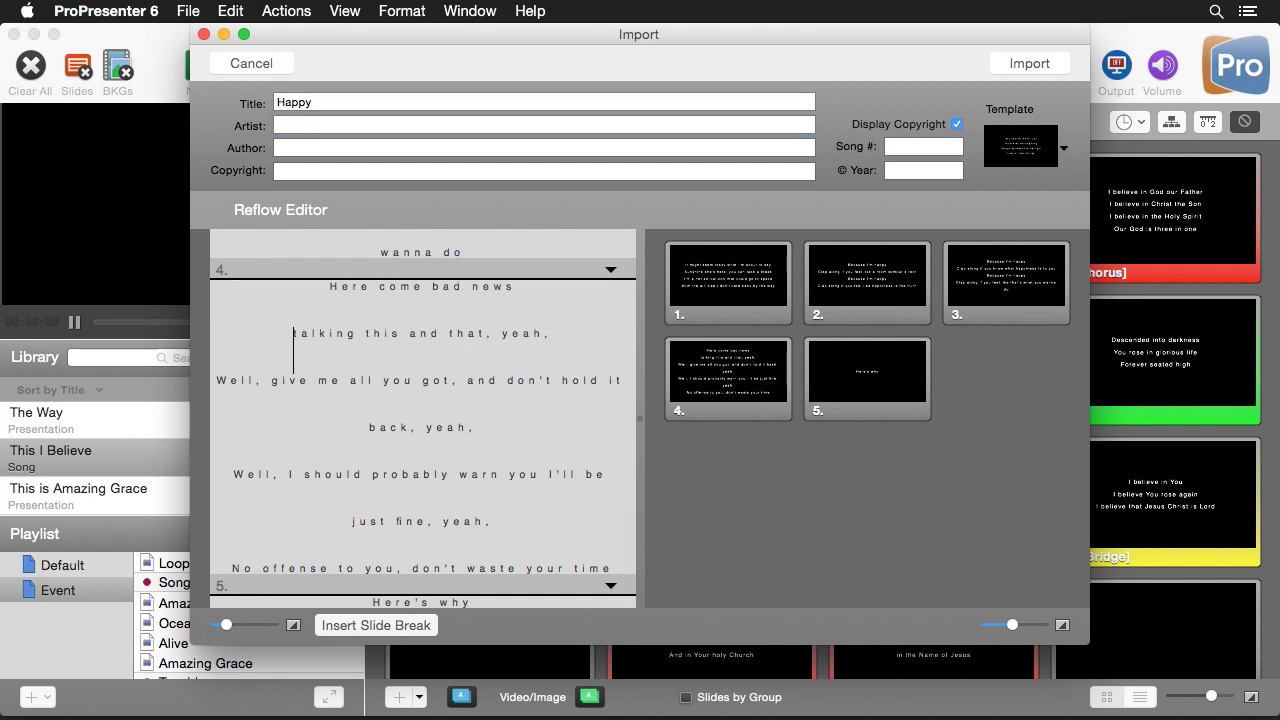
left_click(469, 380)
key("Return")
- Remove the trailing comma after "and don't hold it back, yeah" and insert a slide break there
left_click(560, 427)
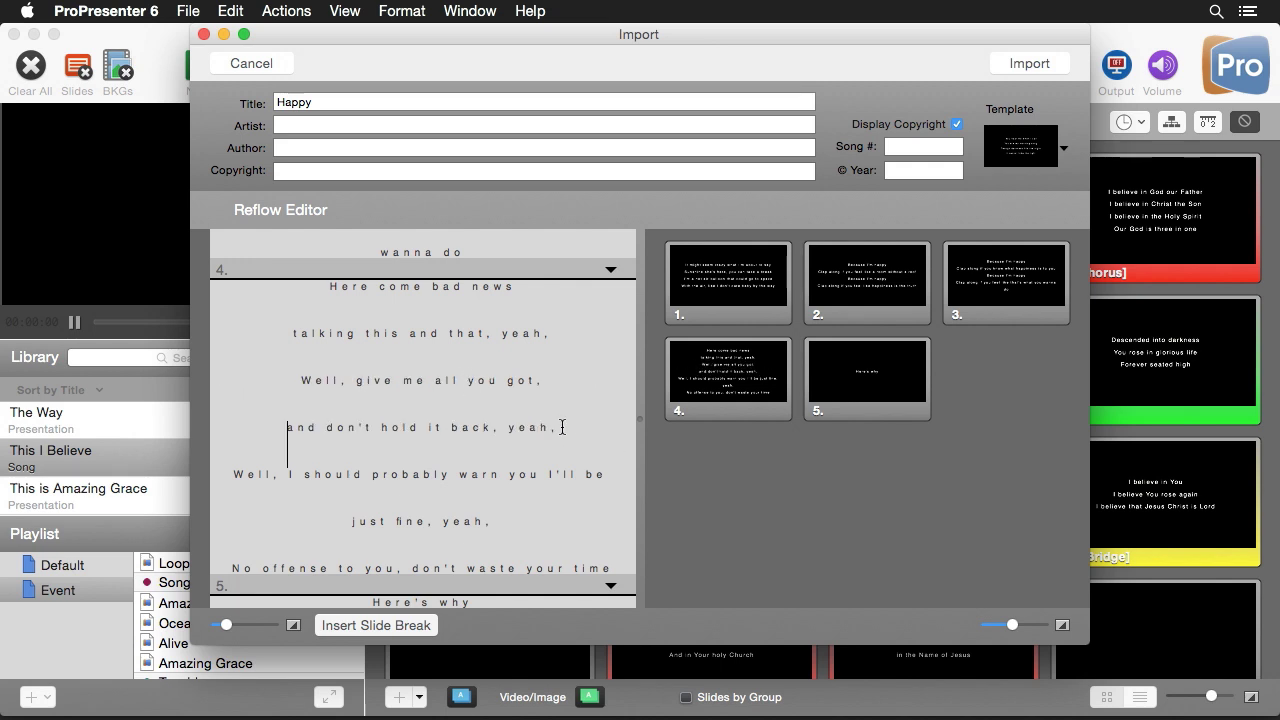
key("BackSpace")
left_click(414, 630)
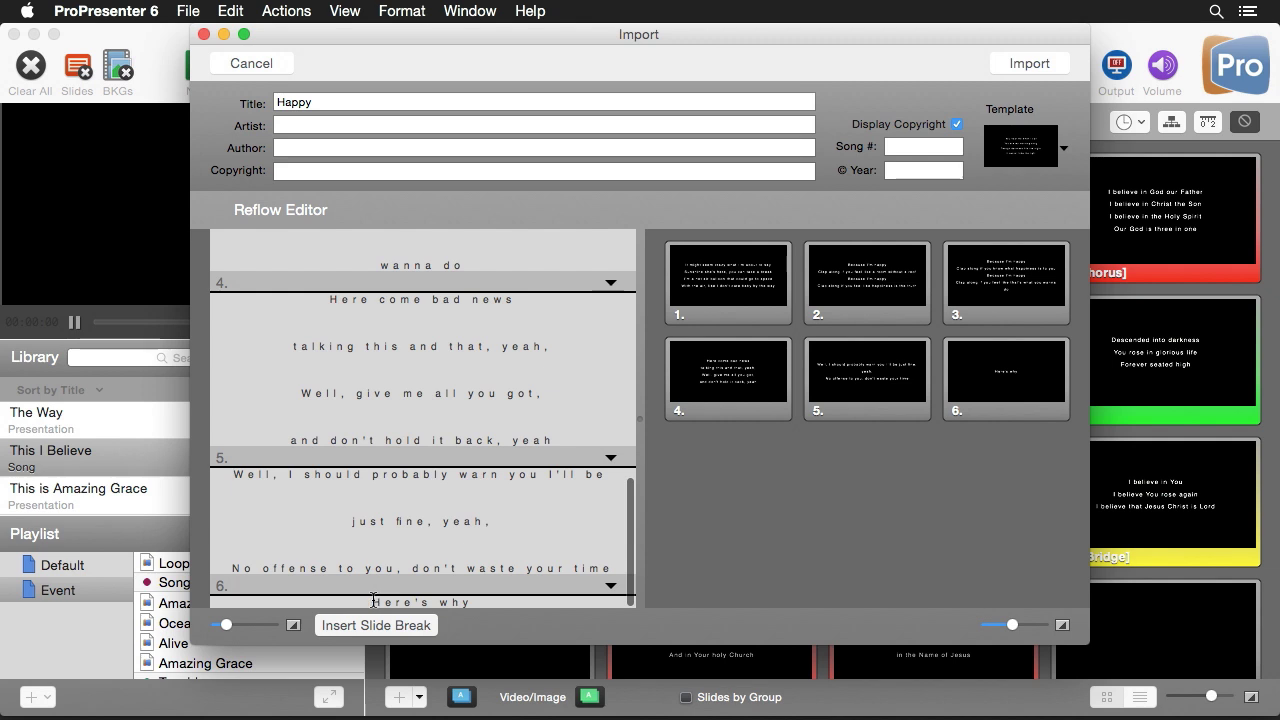
- Merge "Here's why" into slide 5, split that slide's first line after "Well, I should probably", and import the song
key("BackSpace")
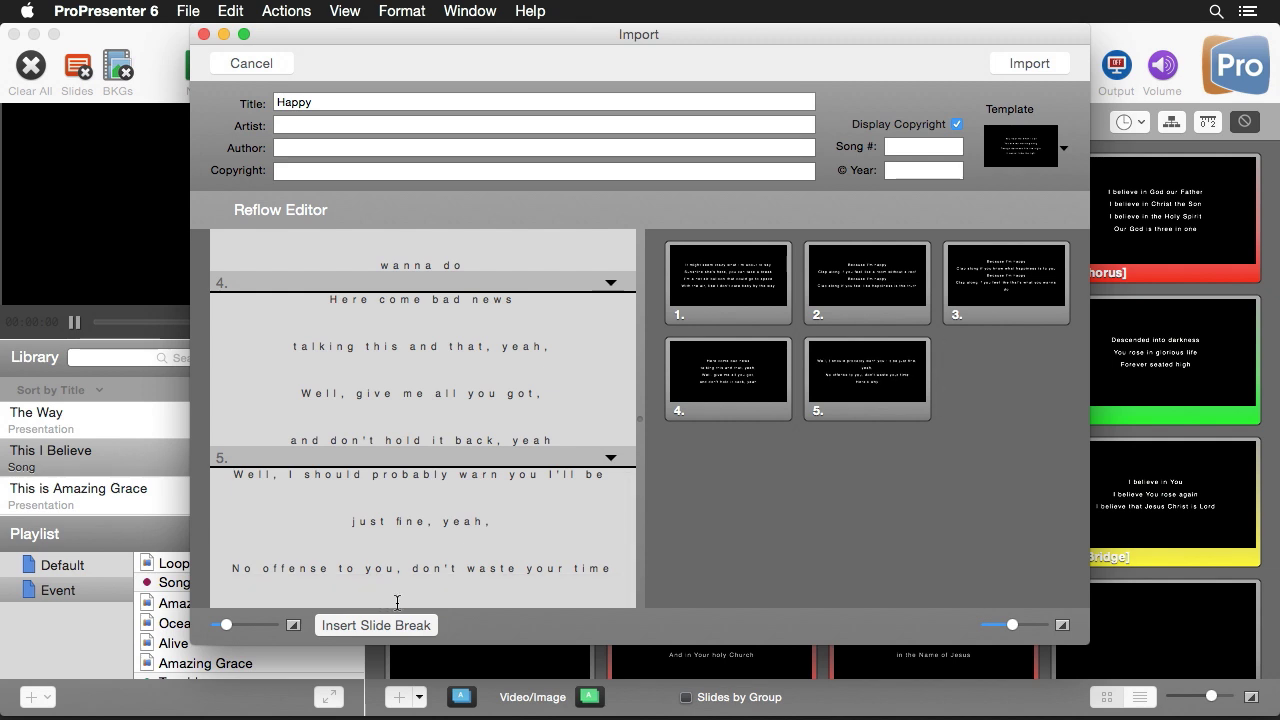
scroll(412, 585, "down", 1)
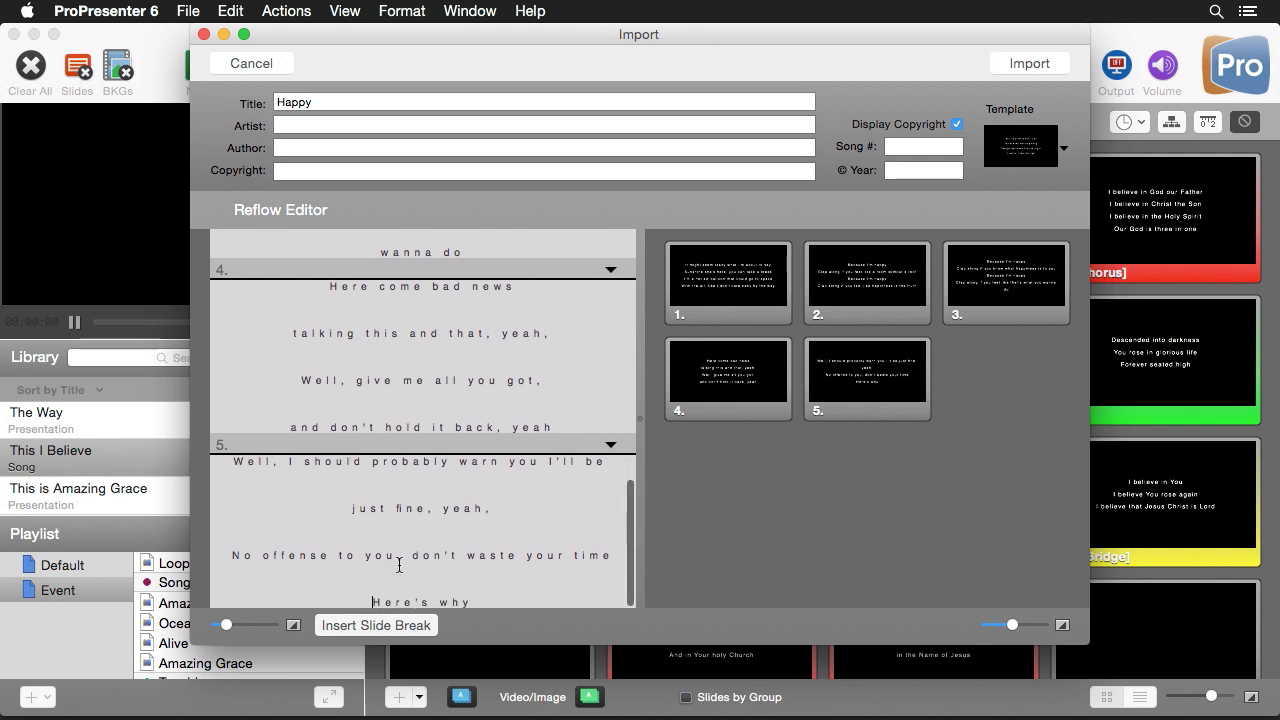
left_click(500, 465)
scroll(458, 467, "up", 10)
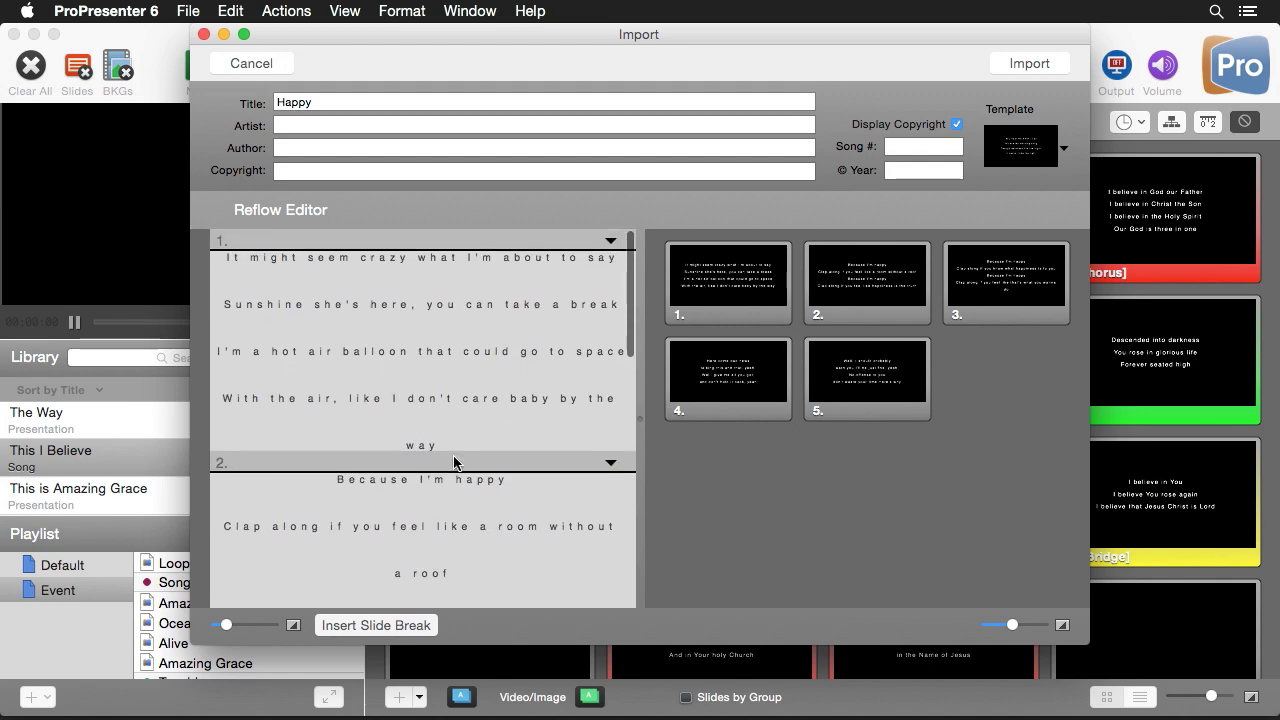
left_click(1027, 64)
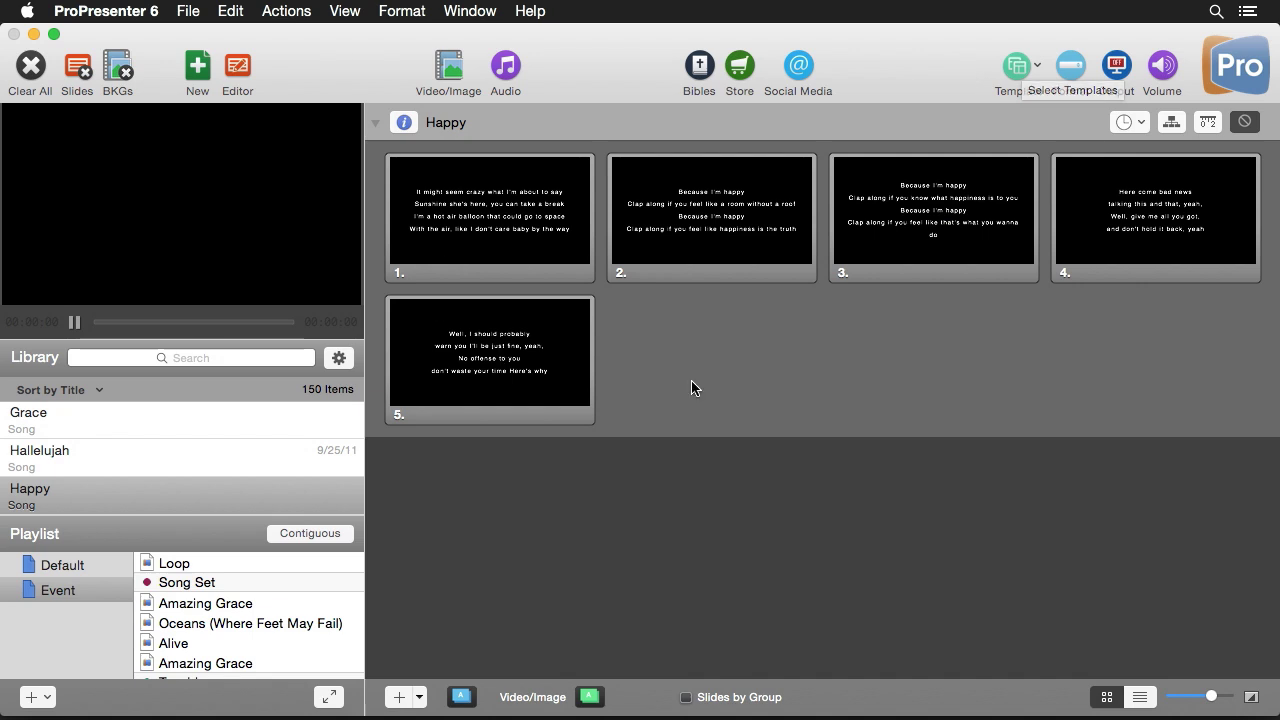
- Label the Happy slides in groups: Verse 1 from slide 1, Chorus from slide 2 and Verse 2 from slide 4
right_click(486, 222)
mouse_move(592, 463)
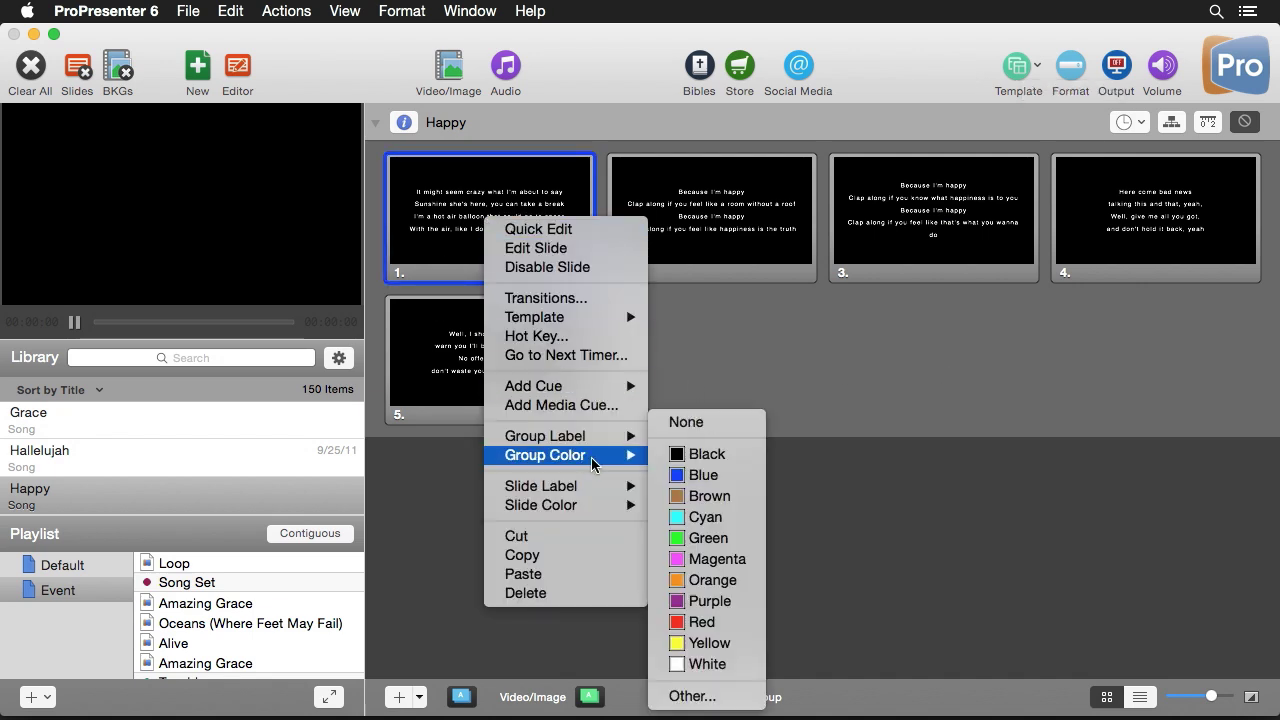
mouse_move(603, 440)
left_click(728, 465)
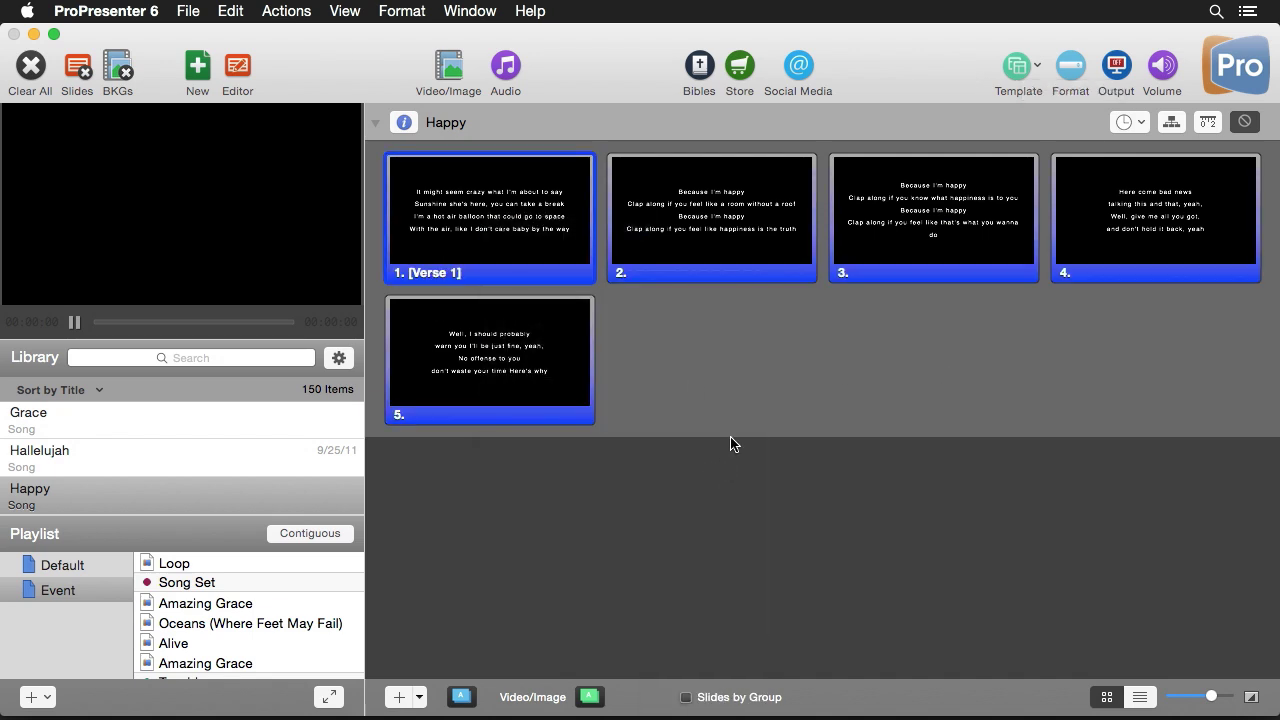
right_click(732, 192)
mouse_move(815, 410)
left_click(957, 501)
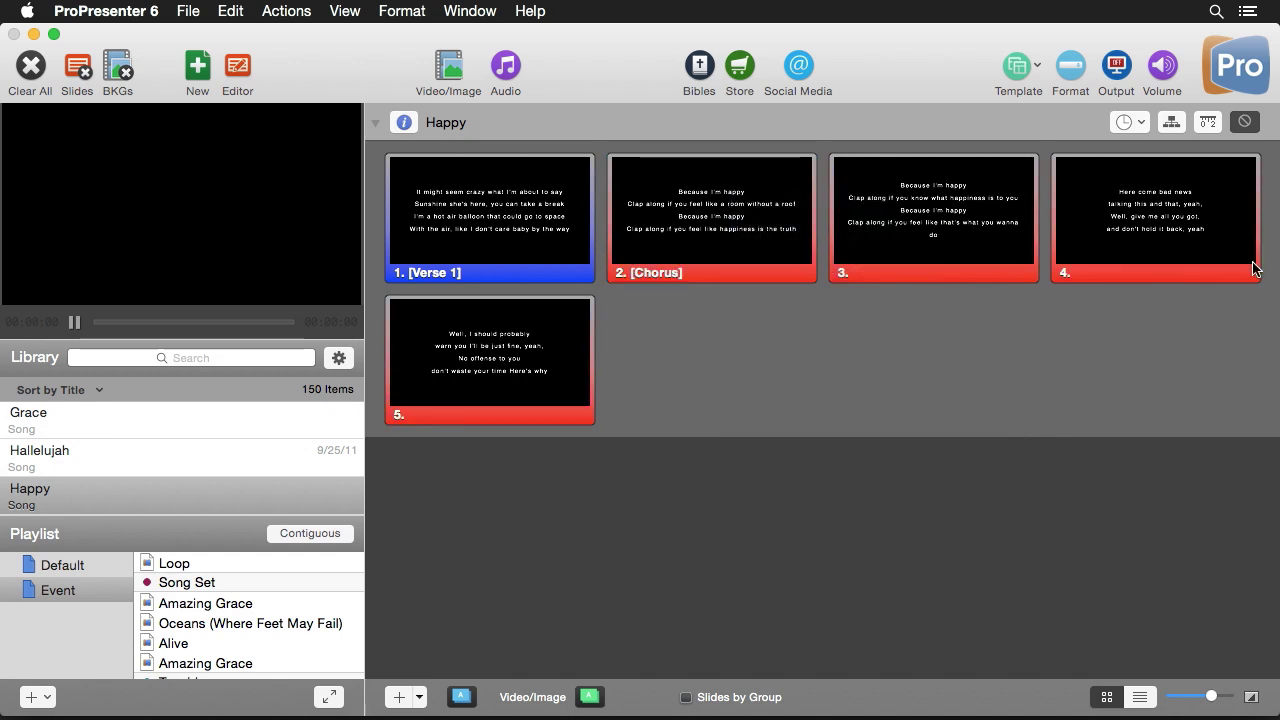
right_click(1104, 228)
mouse_move(1181, 437)
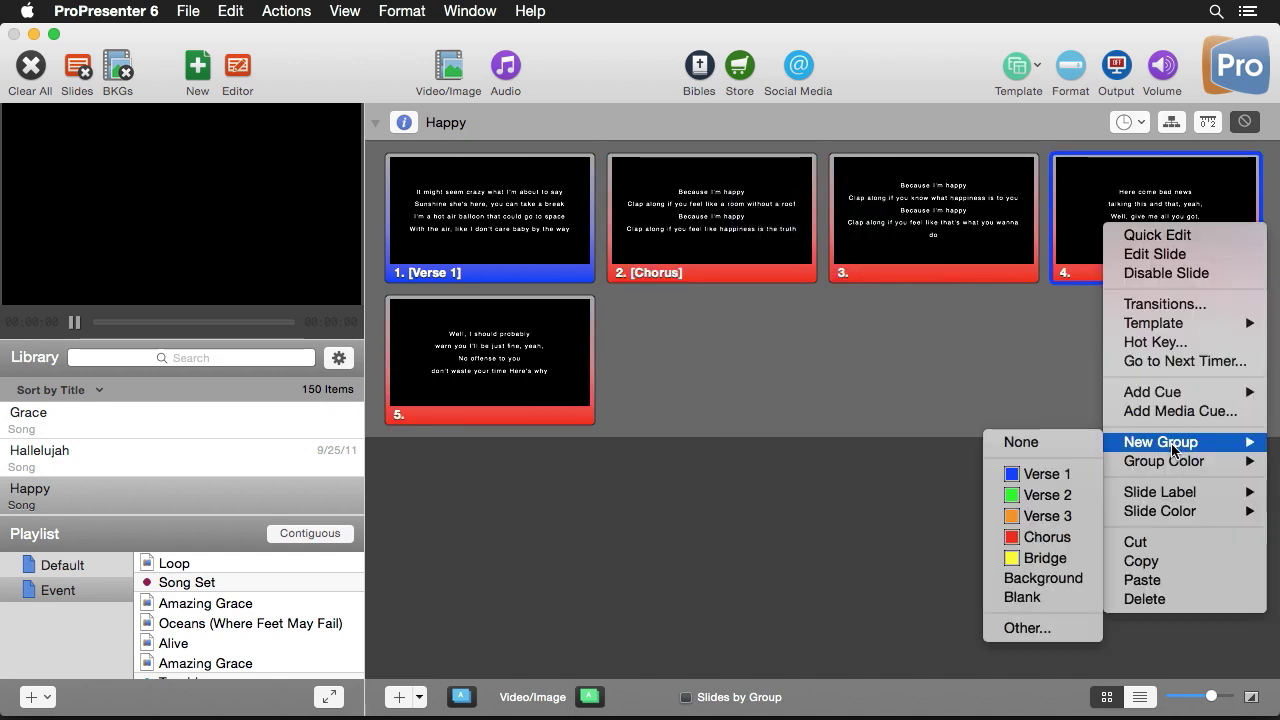
left_click(1060, 495)
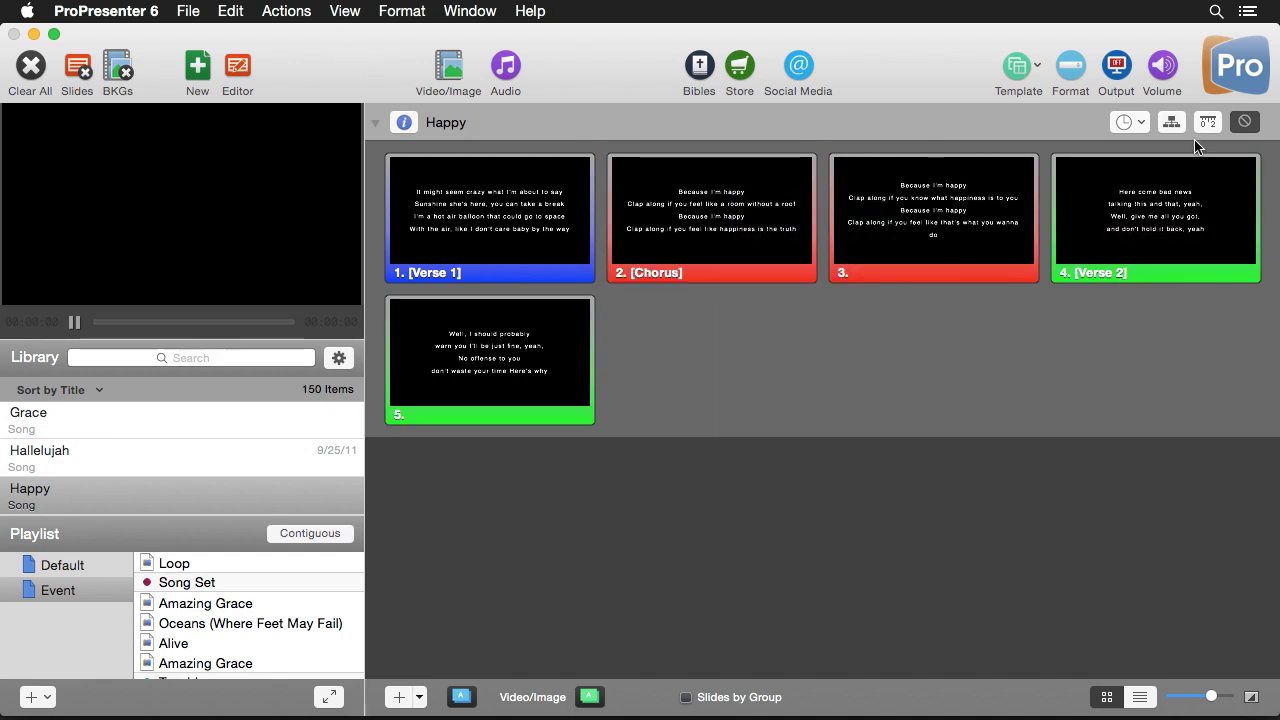
- Show the arrangement controls for Happy and add a new arrangement named Default
left_click(1171, 122)
left_click(382, 161)
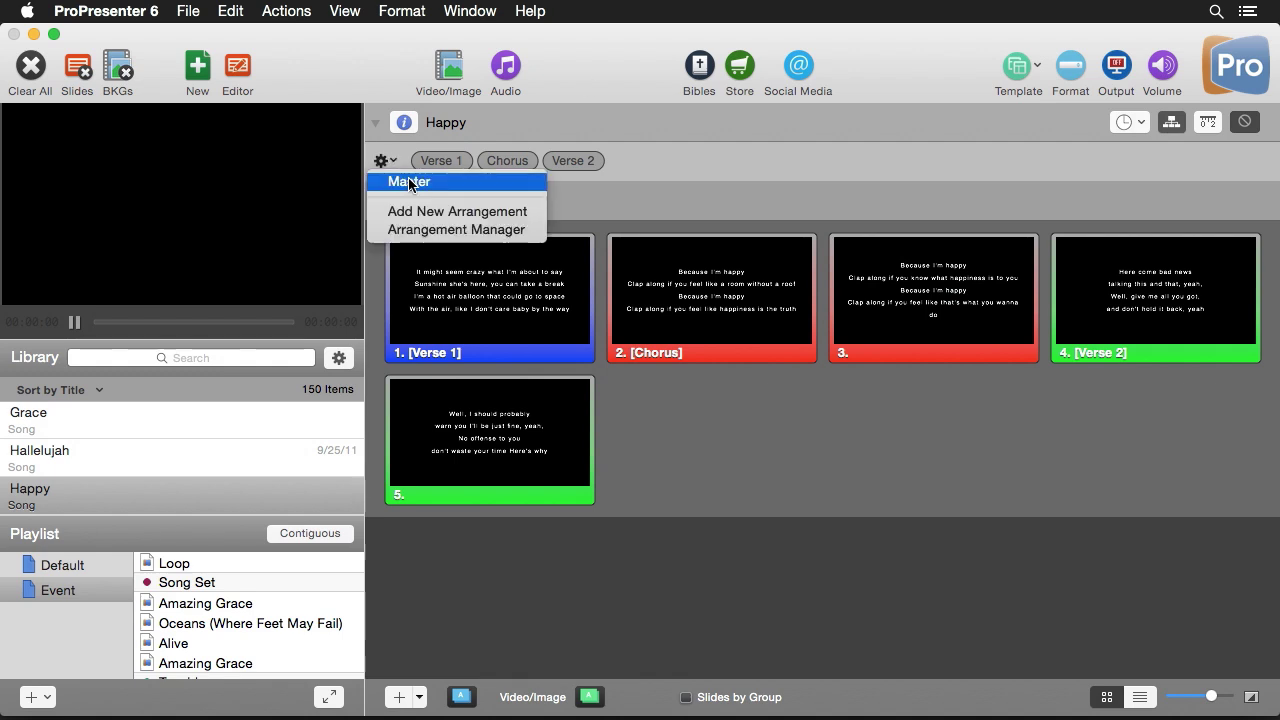
left_click(403, 213)
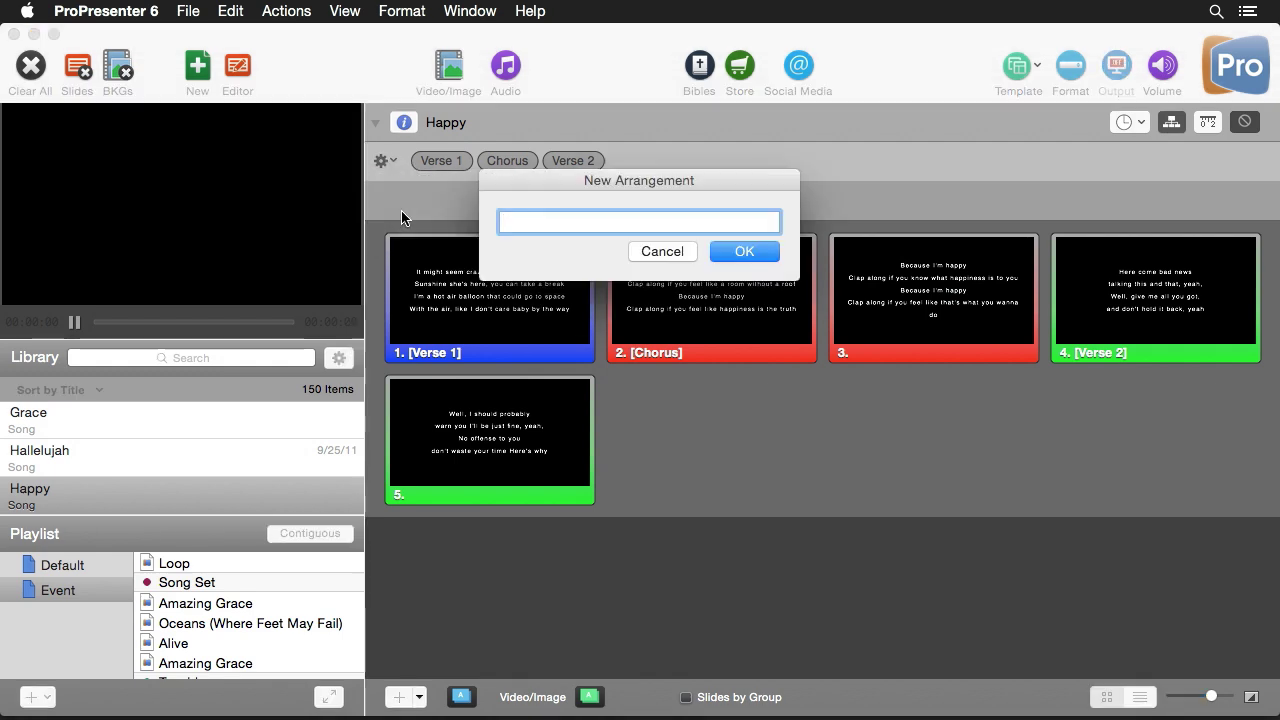
type("Default")
key("Return")
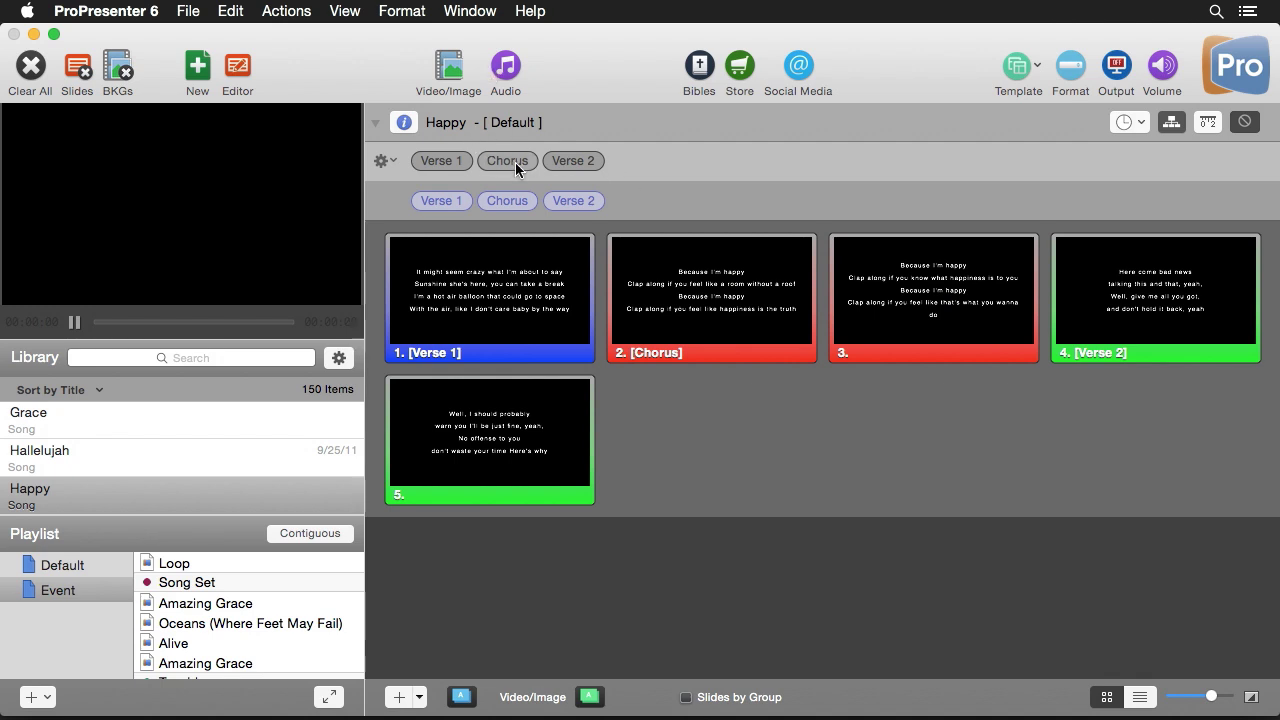
- Add two Chorus groups after Verse 2 in the Default arrangement and hide the arrangement controls
left_click_drag(515, 162, 663, 208)
left_click_drag(507, 161, 739, 199)
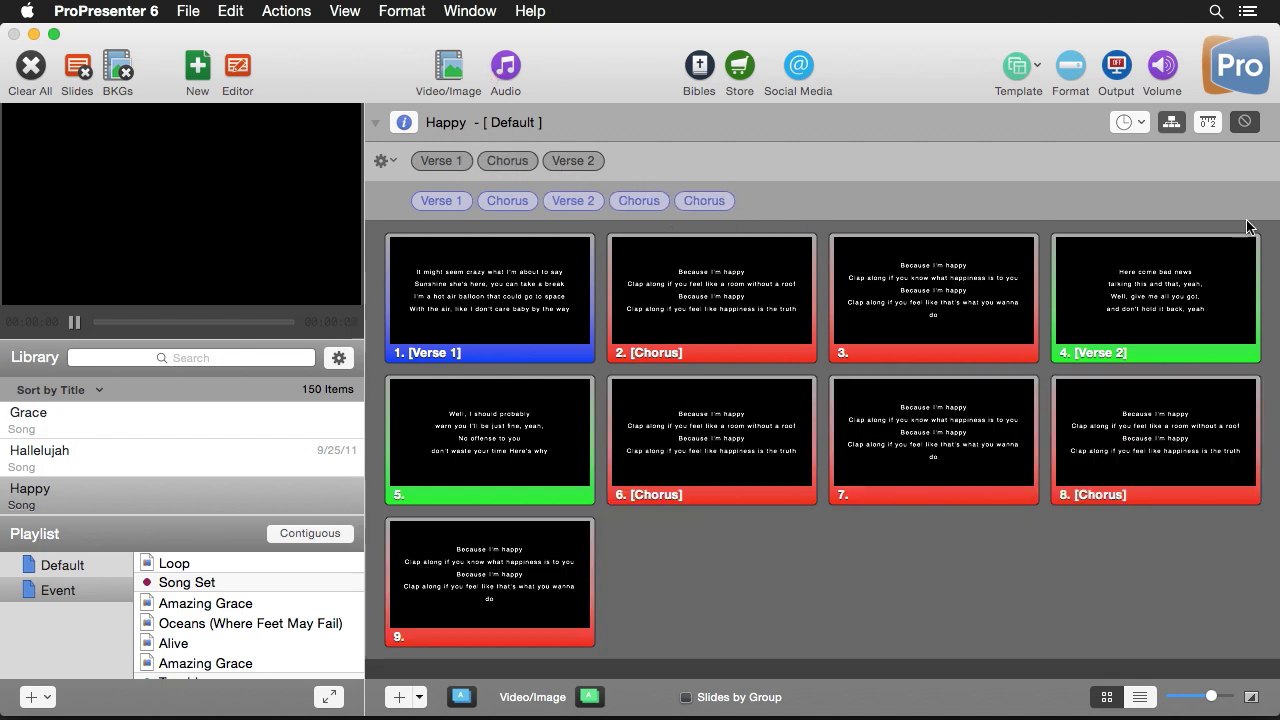
left_click(1171, 122)
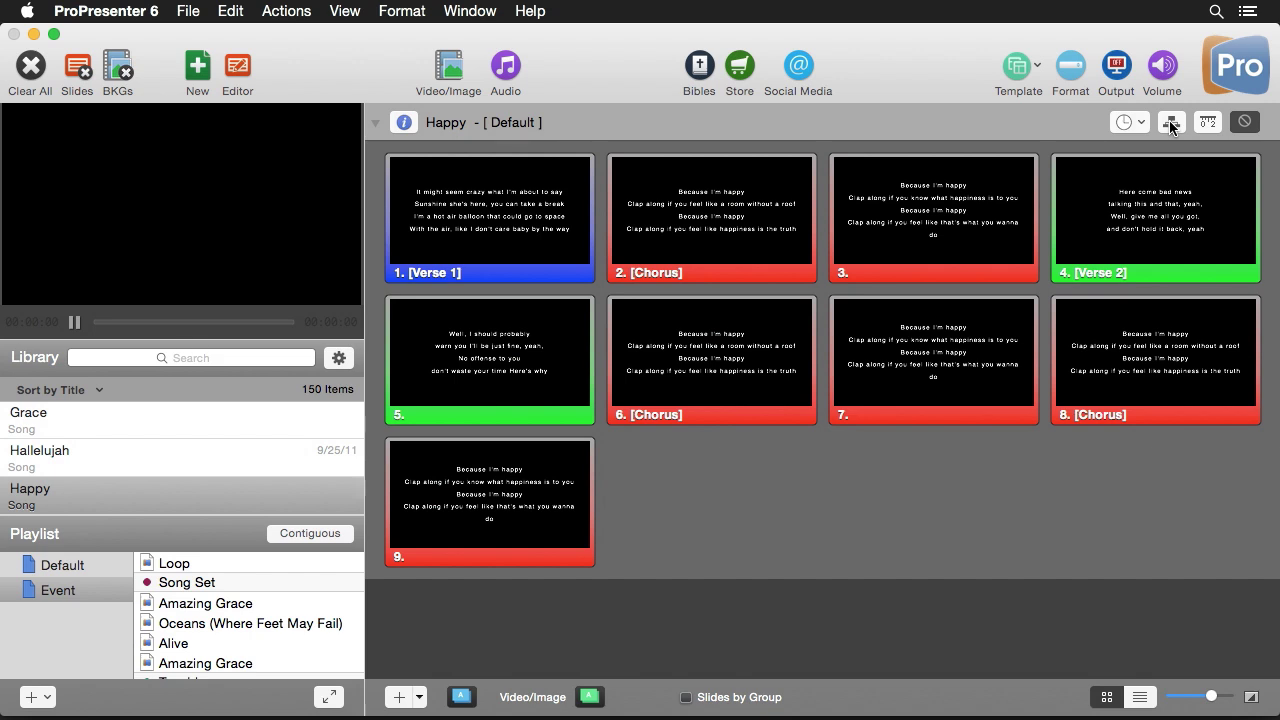
- Open SongSelect, search for "Forever" and look through the matching songs
left_click(352, 14)
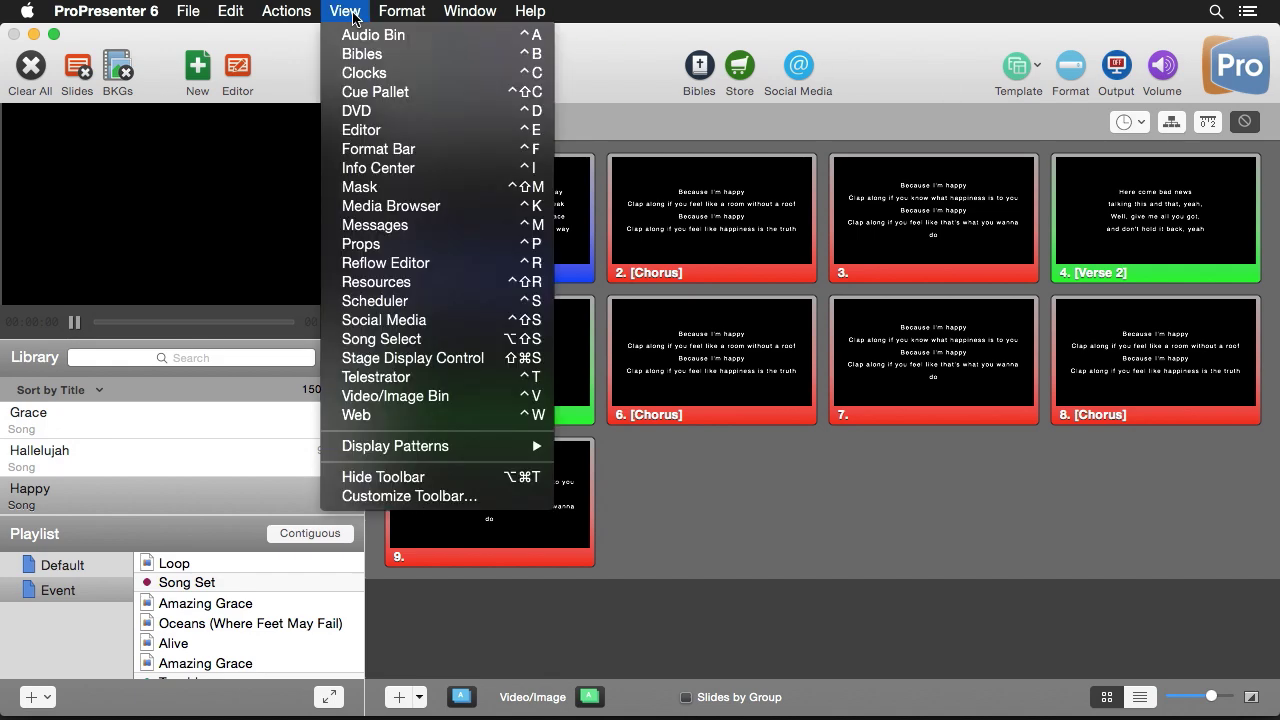
left_click(405, 339)
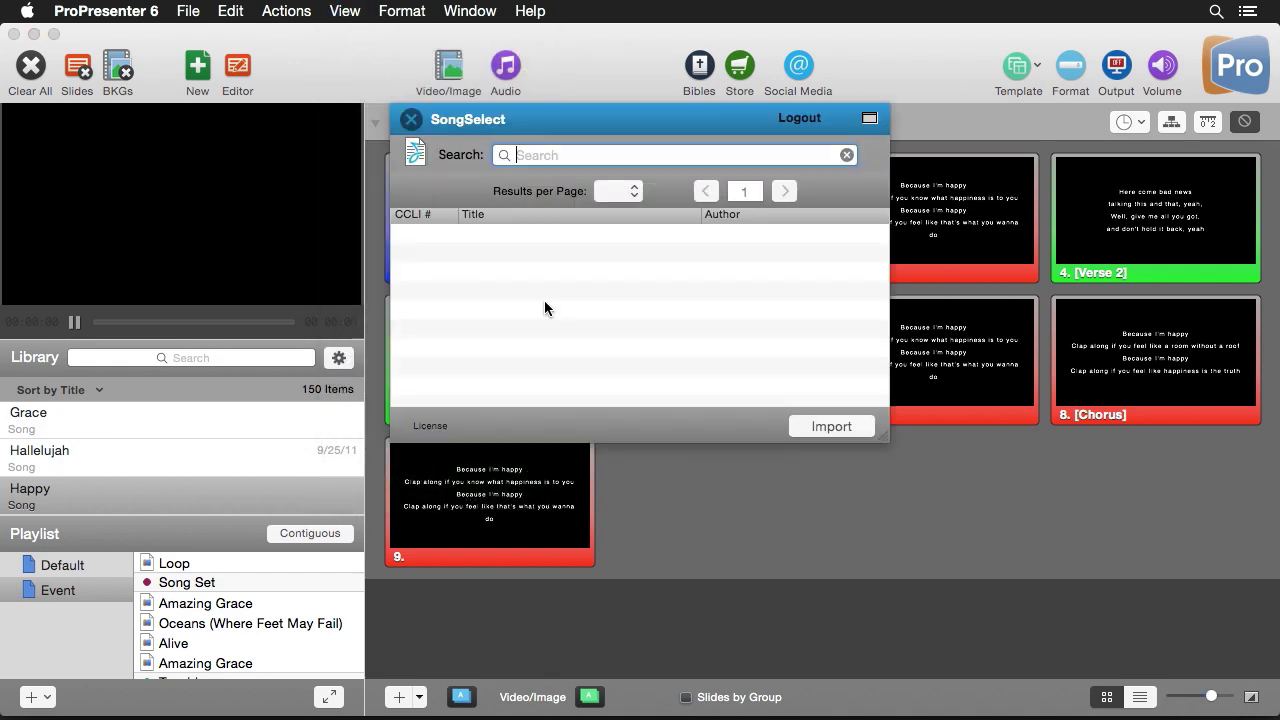
type("Forever")
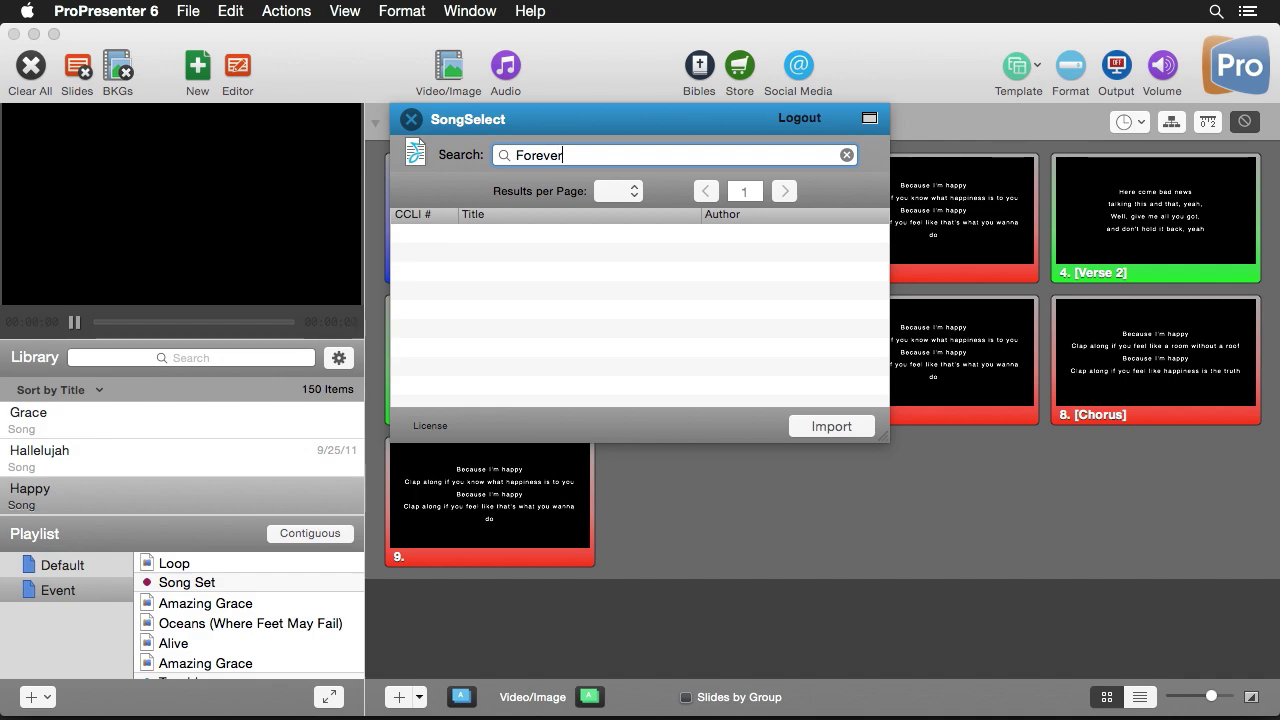
key("Return")
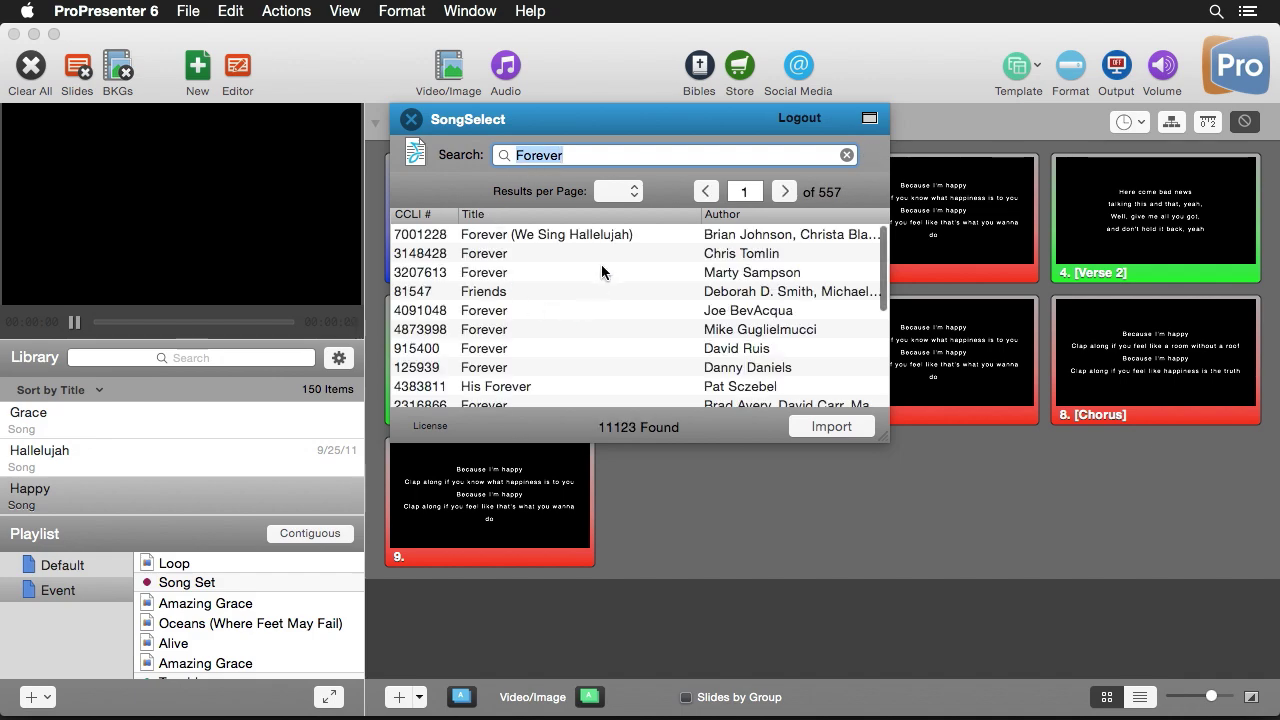
scroll(556, 319, "down", 5)
scroll(567, 311, "up", 5)
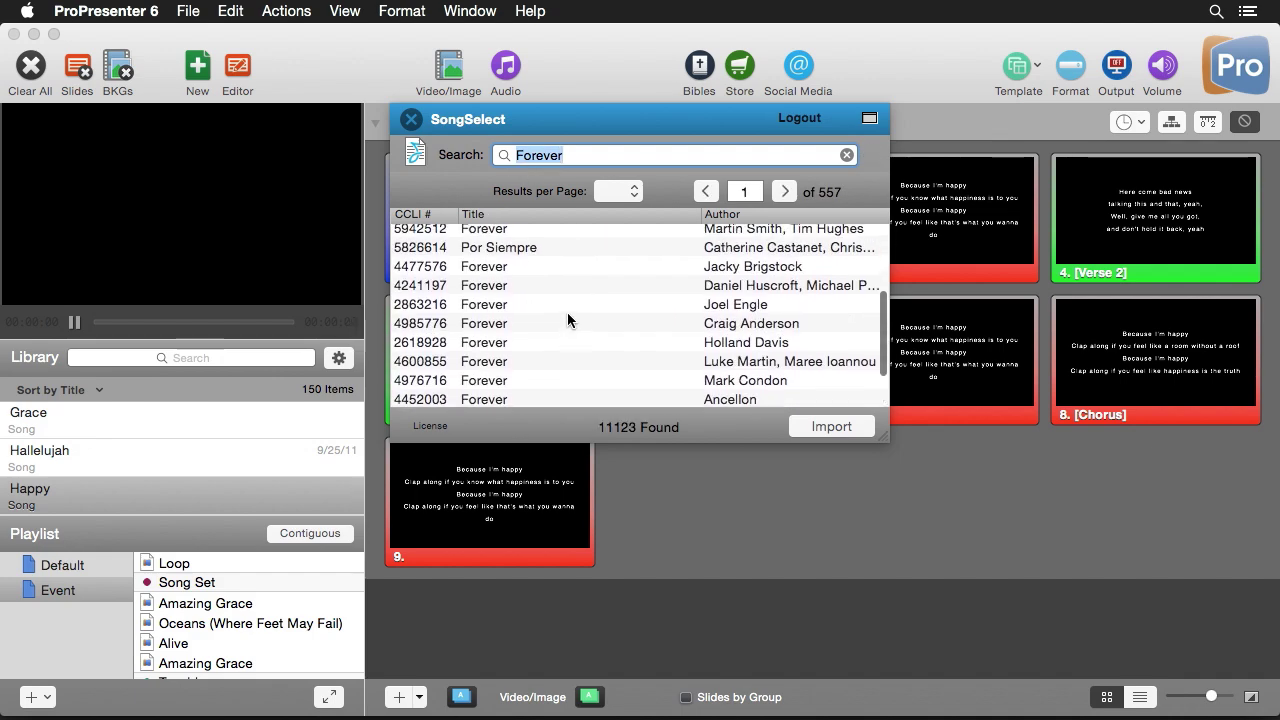
- Select Forever (We Sing Hallelujah), preview its lyrics, and open its import for editing with the current import settings
left_click(462, 236)
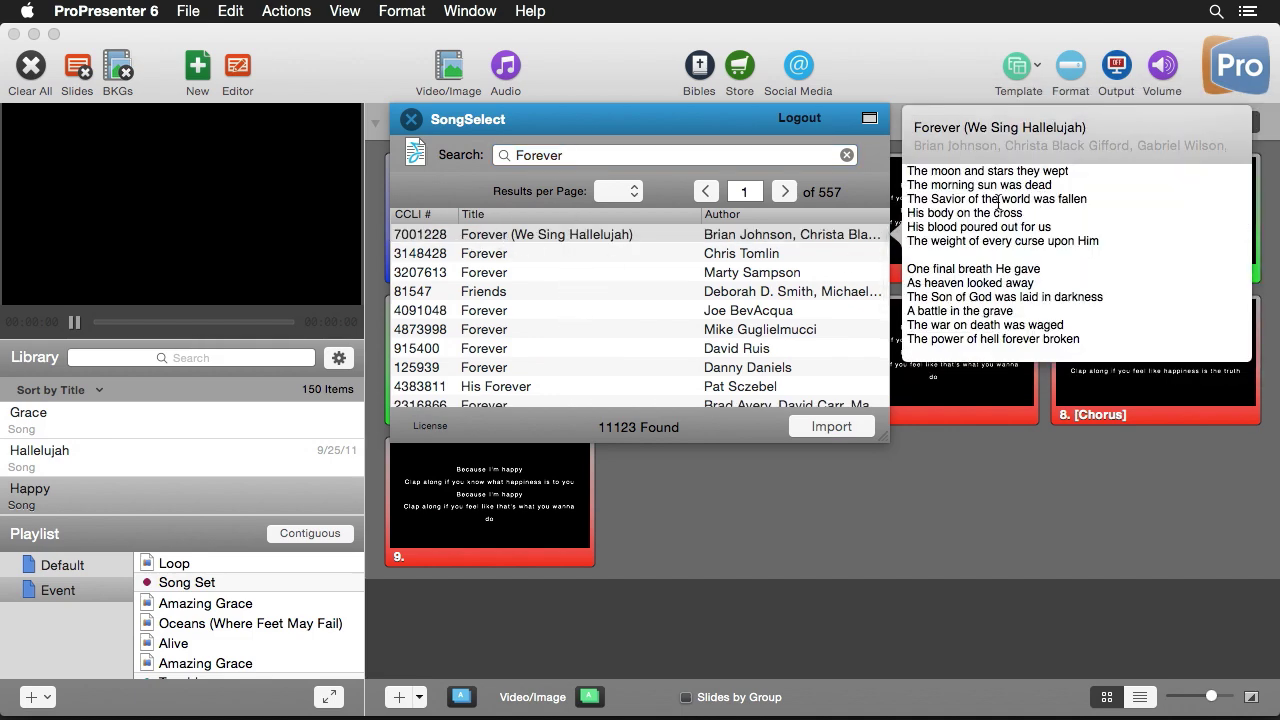
scroll(998, 203, "down", 10)
scroll(998, 203, "up", 10)
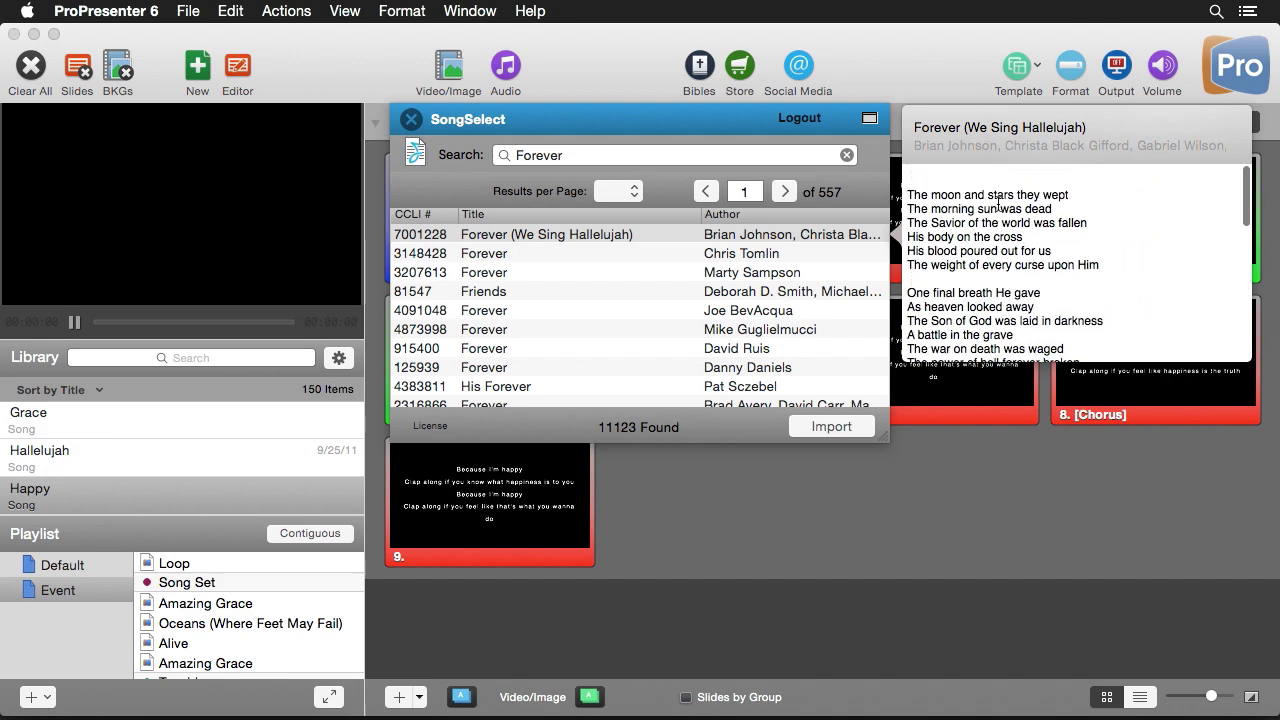
left_click(837, 428)
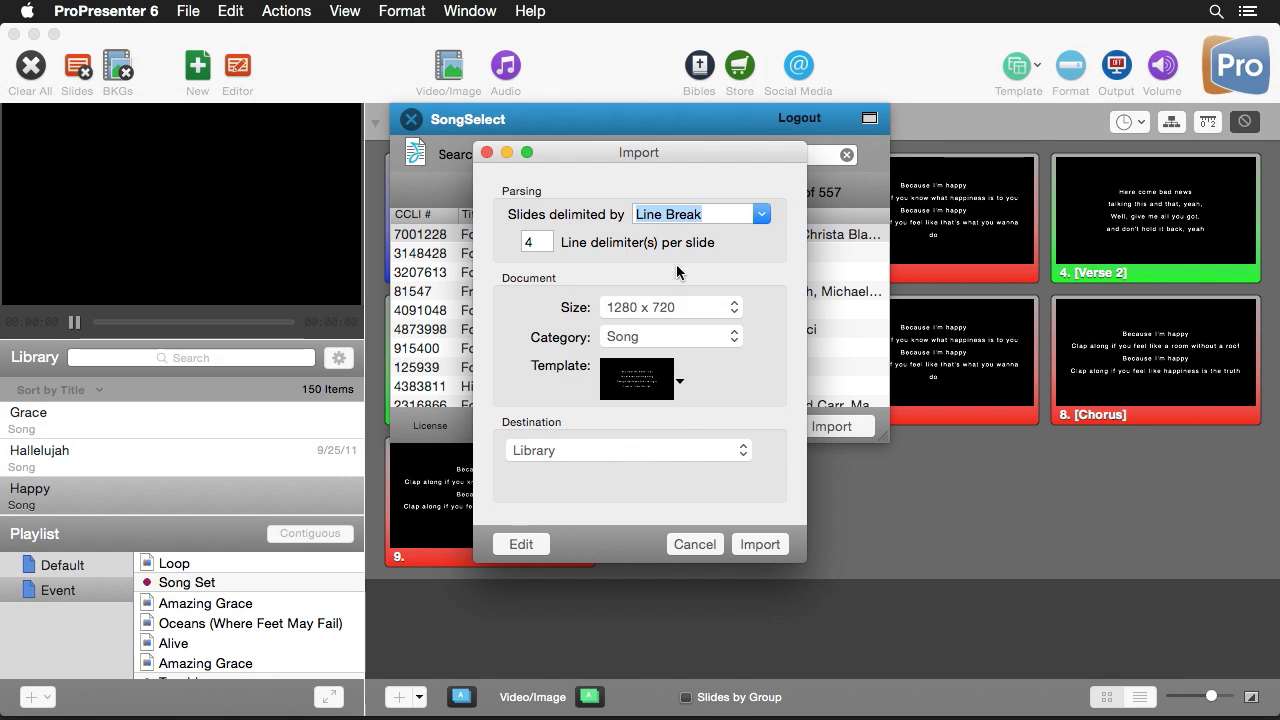
left_click(521, 544)
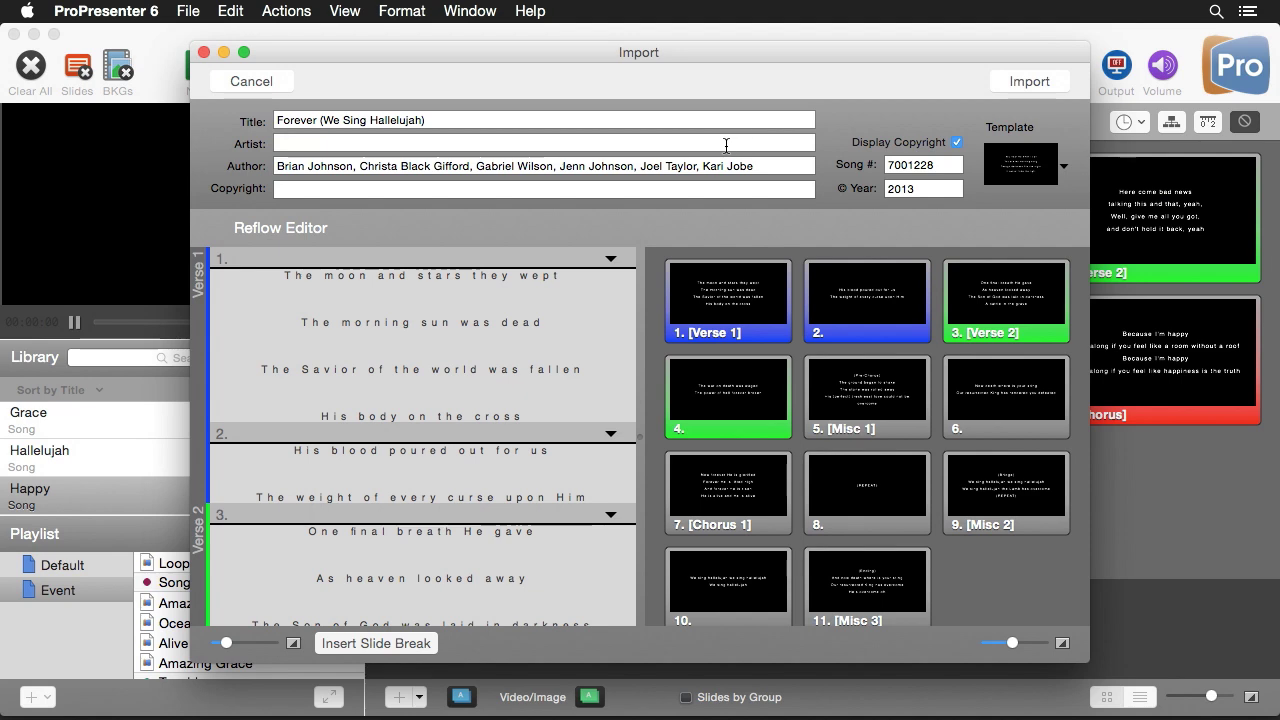
- Delete the "(Pre-Chorus)" line and its empty line from the start of slide 5
scroll(467, 350, "down", 8)
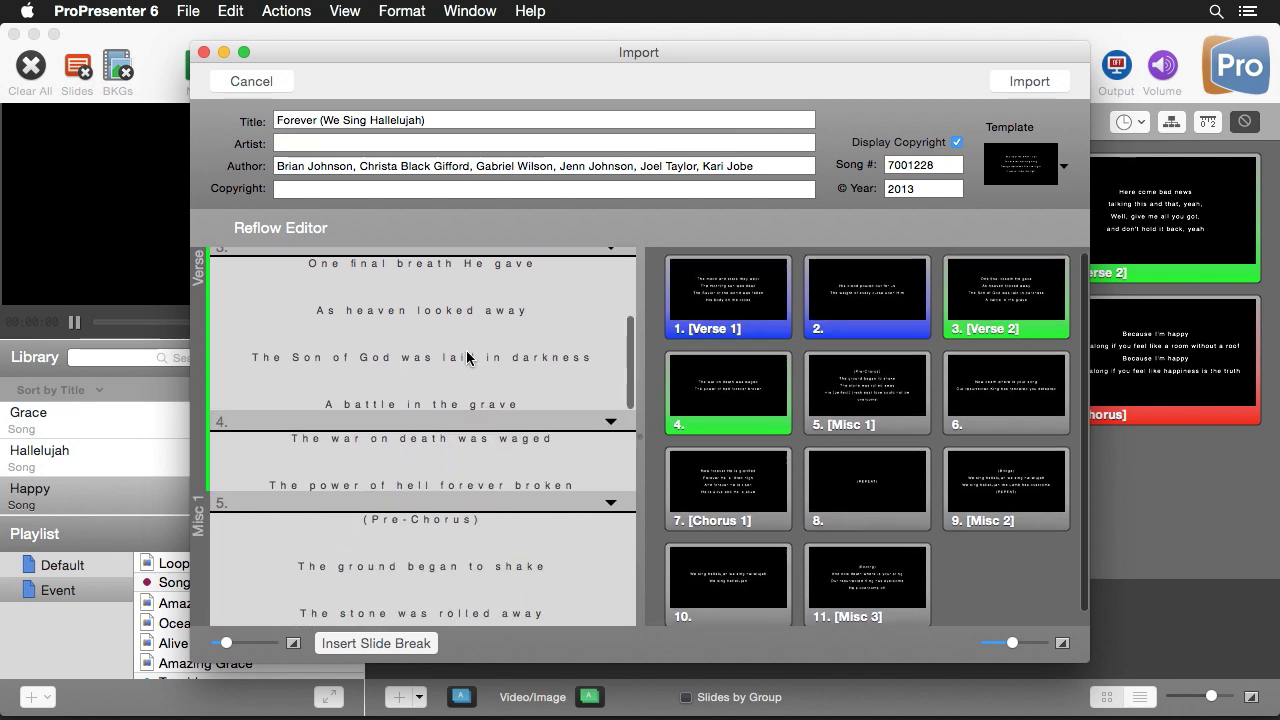
scroll(423, 400, "down", 1)
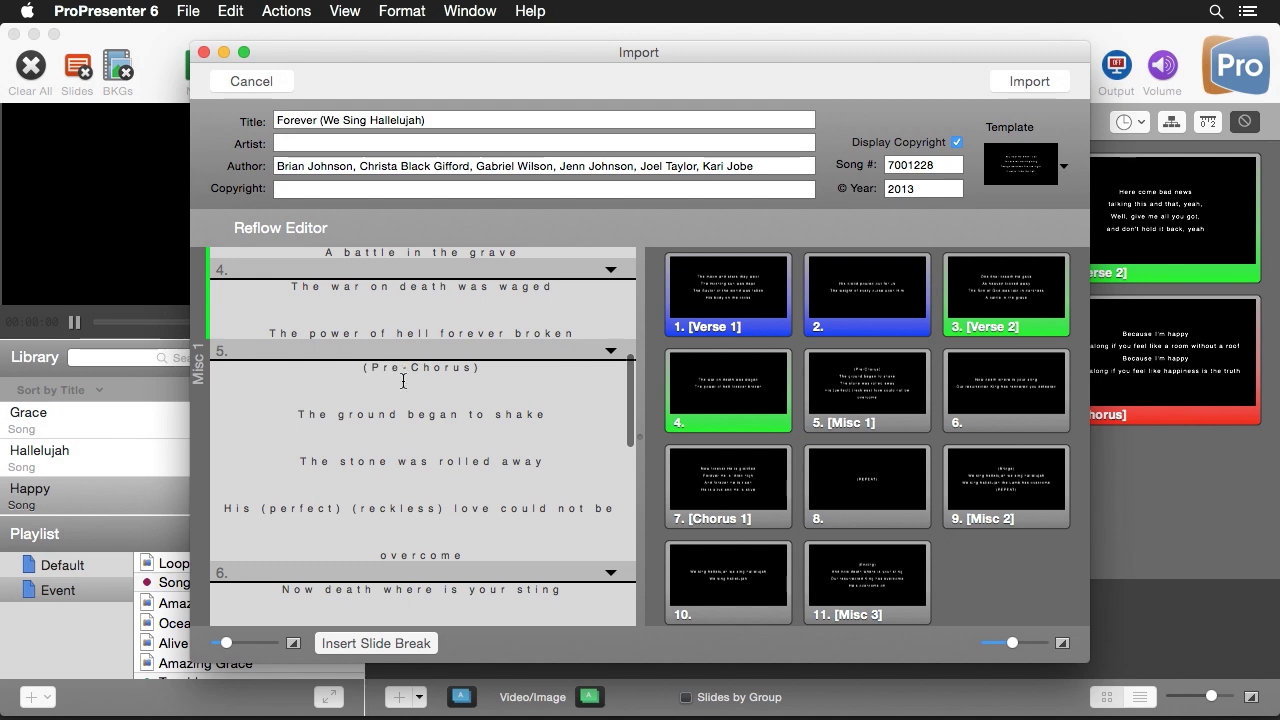
left_click_drag(380, 364, 484, 372)
triple_click(460, 383)
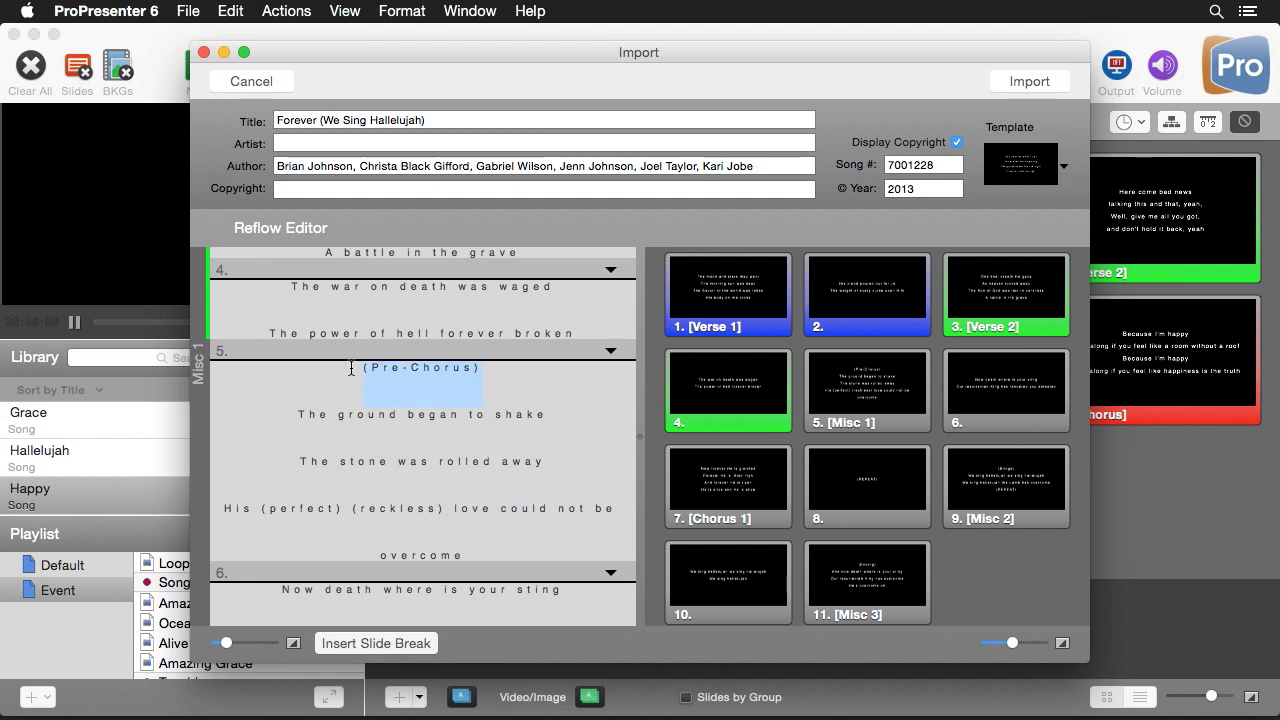
key("BackSpace")
key("Delete")
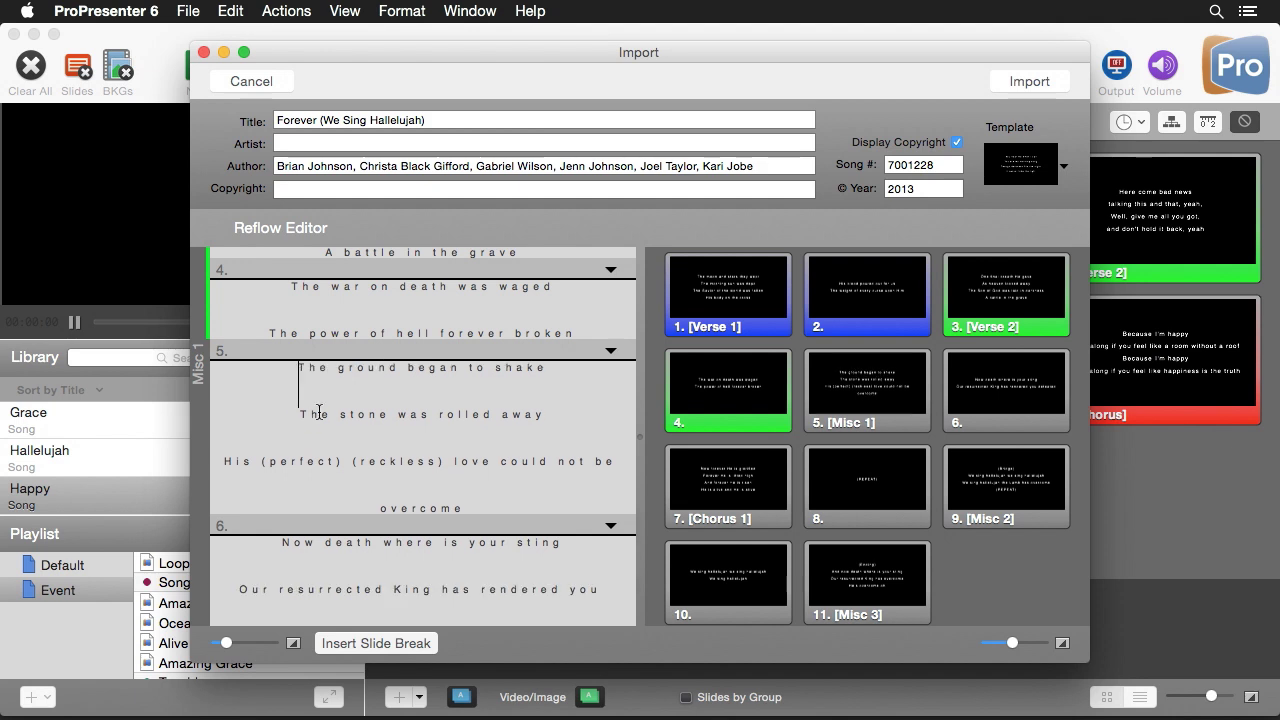
- Give slide 5's group a custom purple "Pre Chorus" label without saving it to the label list
right_click(846, 392)
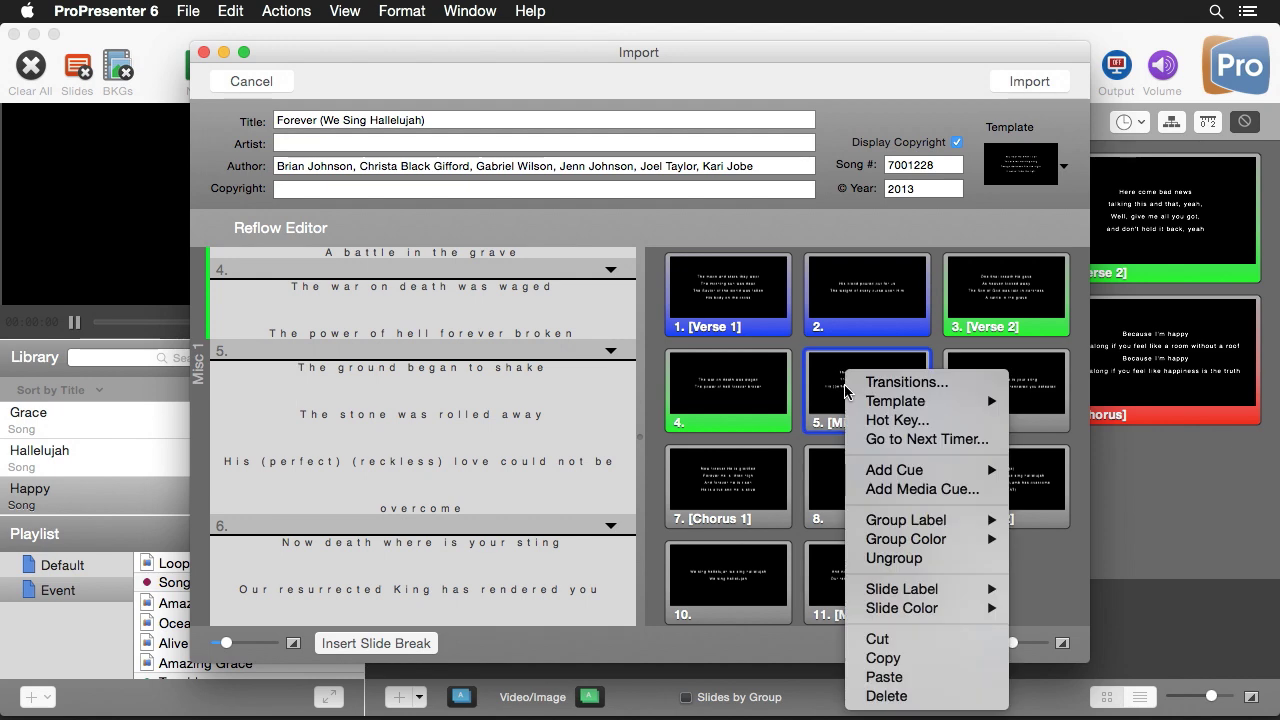
mouse_move(988, 523)
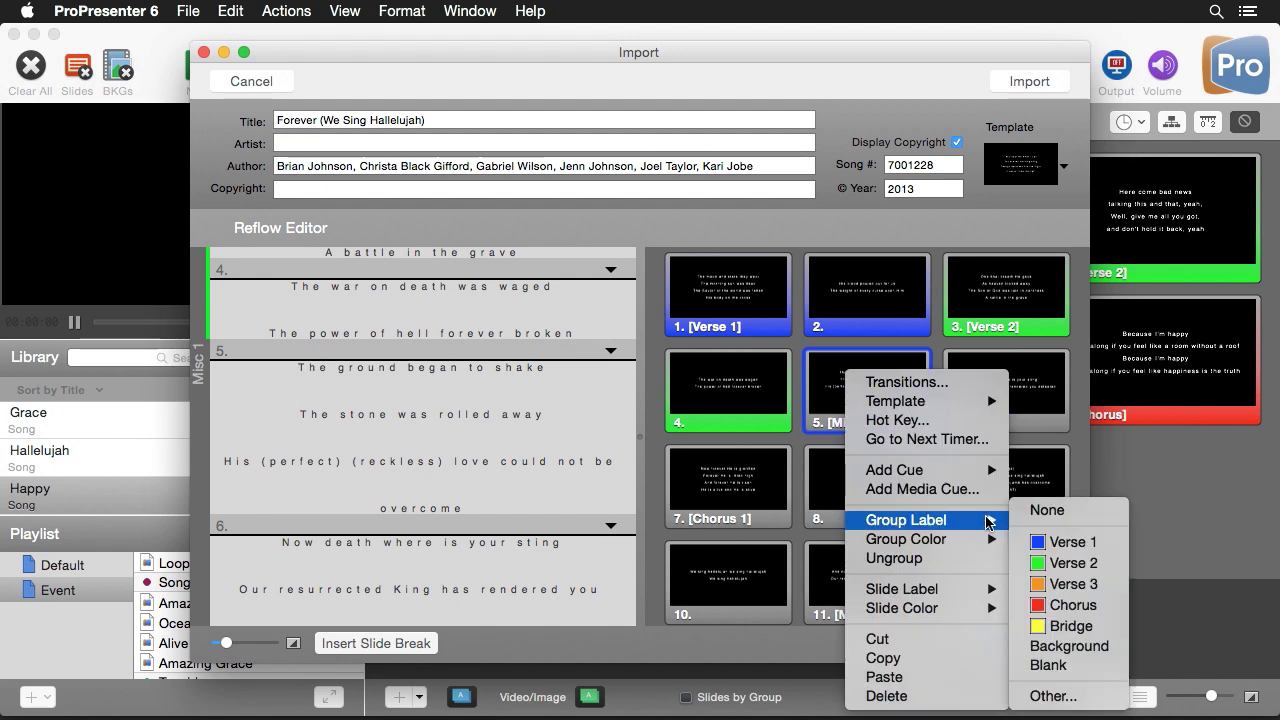
left_click(1065, 698)
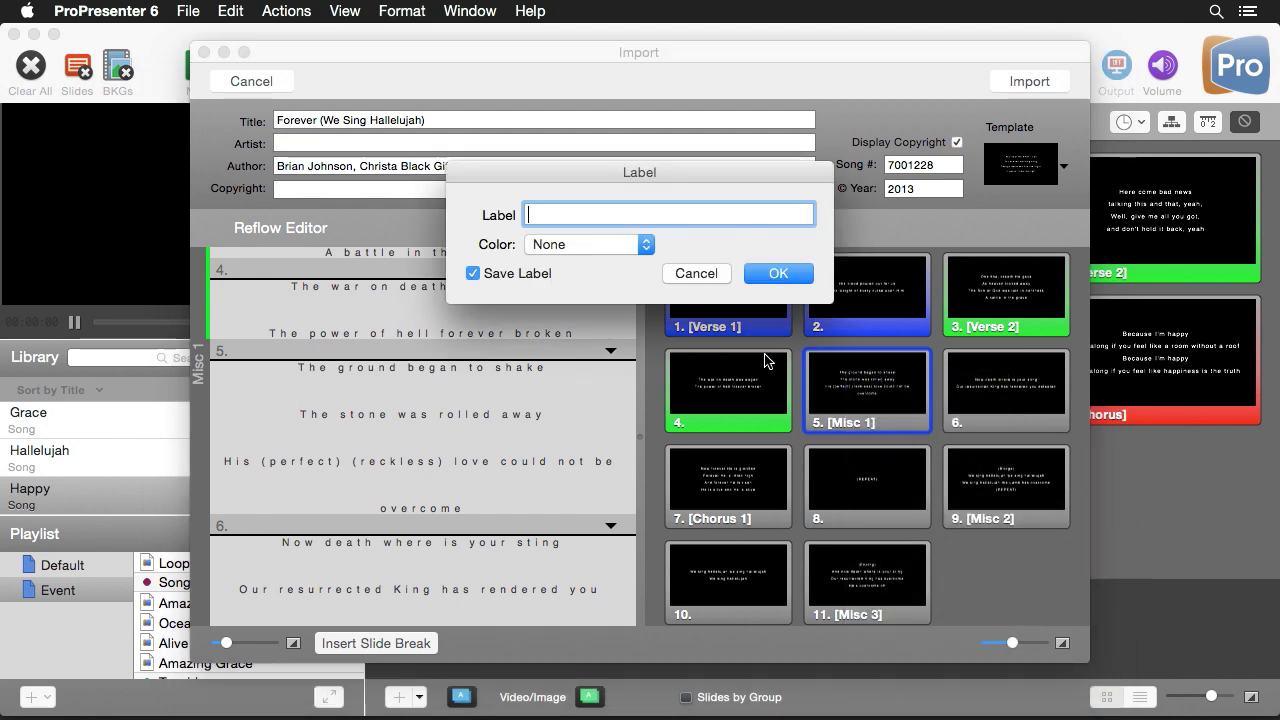
type("Pre Chorus")
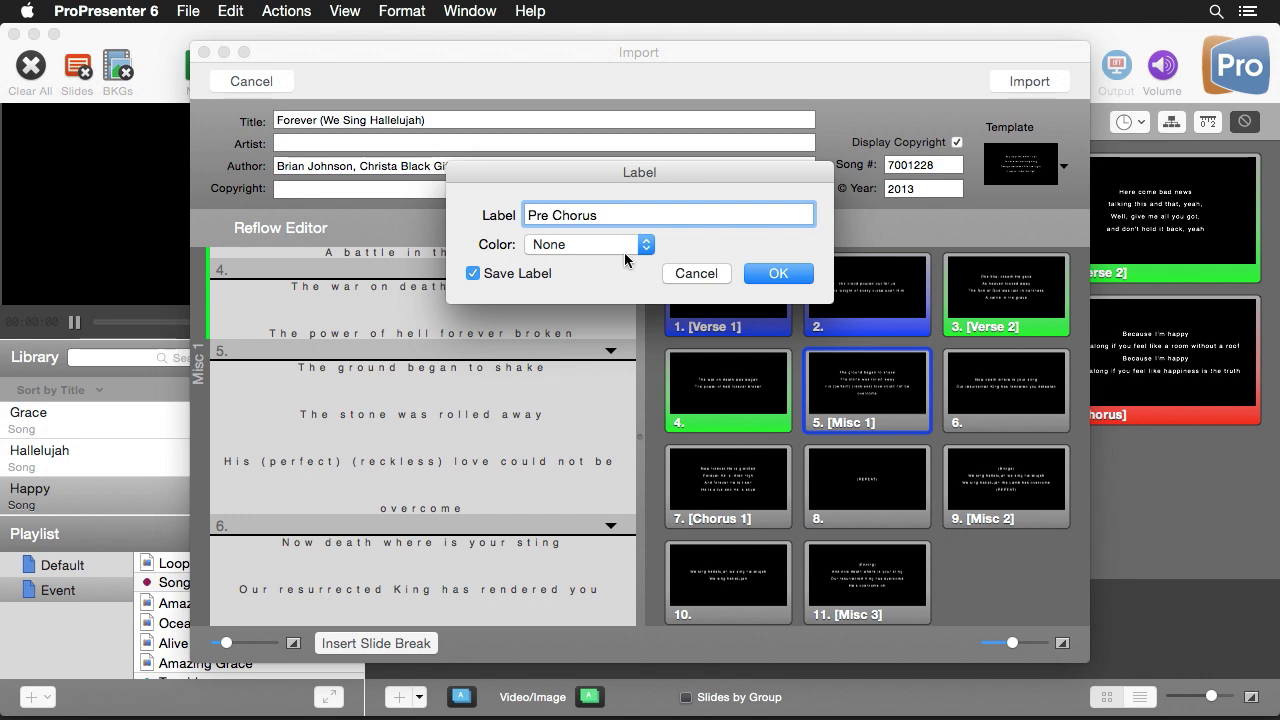
left_click(628, 247)
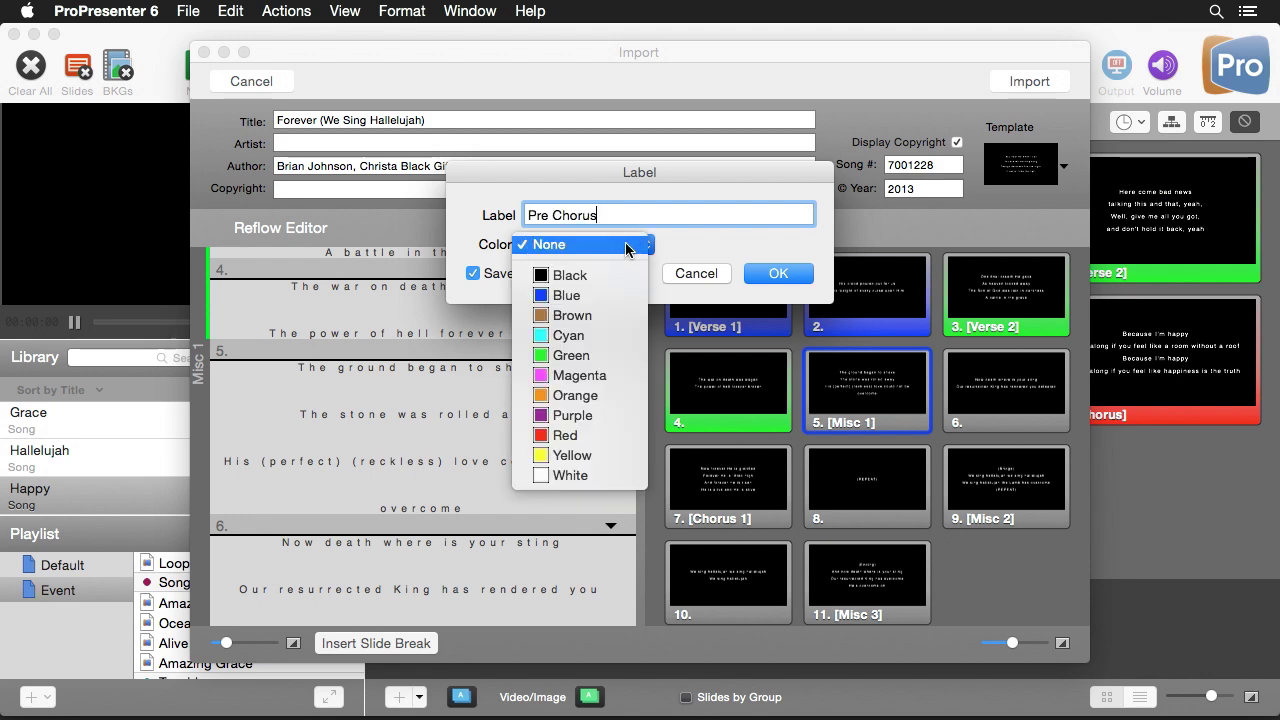
left_click(600, 421)
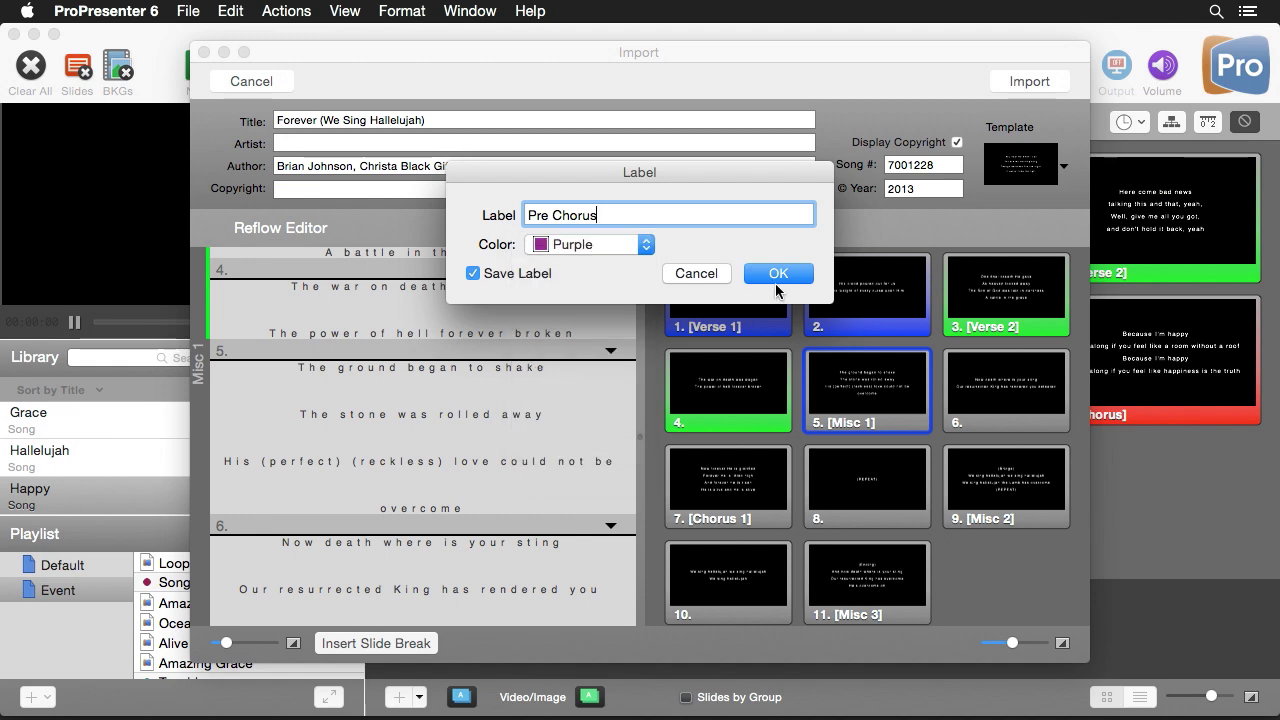
left_click(516, 275)
left_click(779, 273)
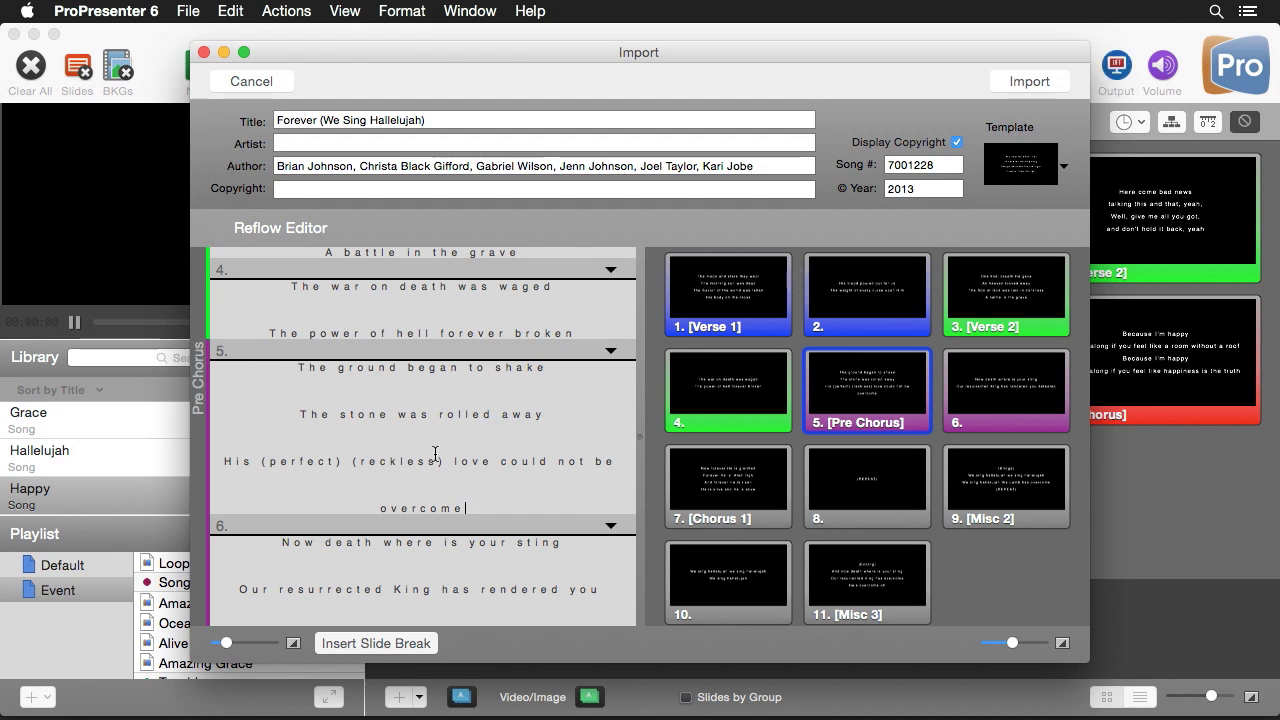
- Change the group label of slide 7 to Chorus
scroll(435, 453, "down", 3)
scroll(435, 440, "down", 3)
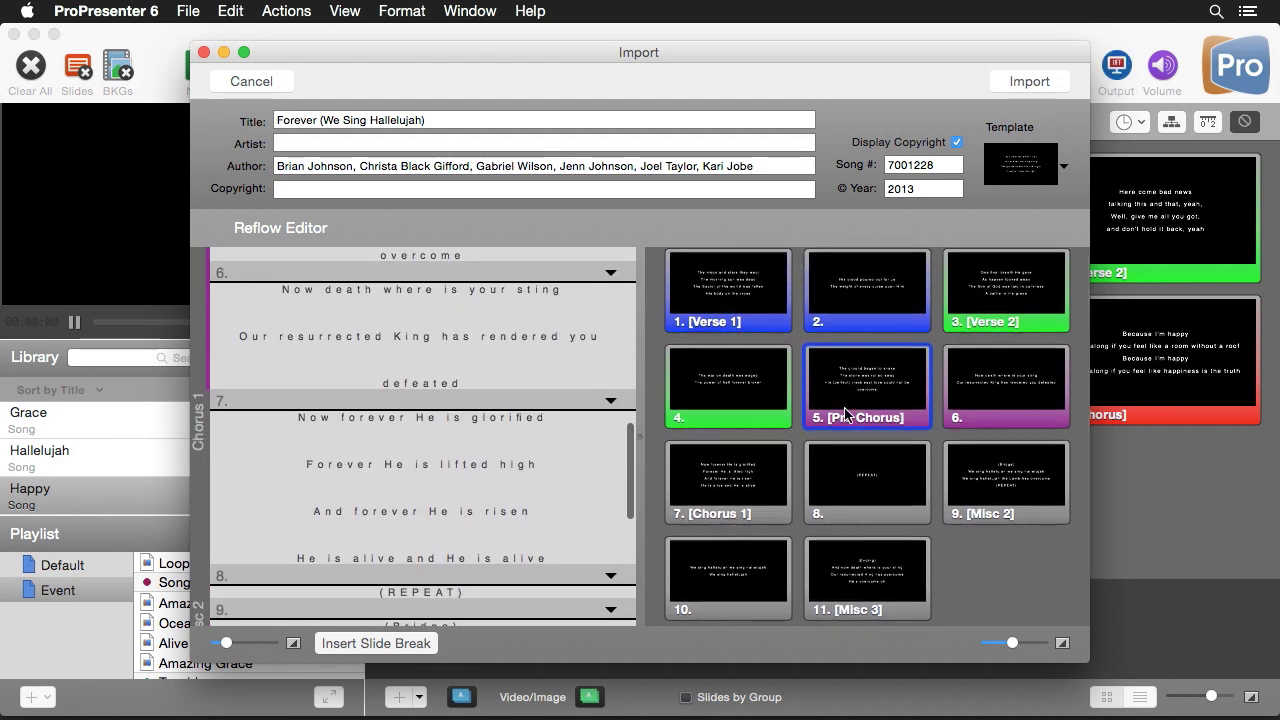
right_click(745, 479)
mouse_move(834, 530)
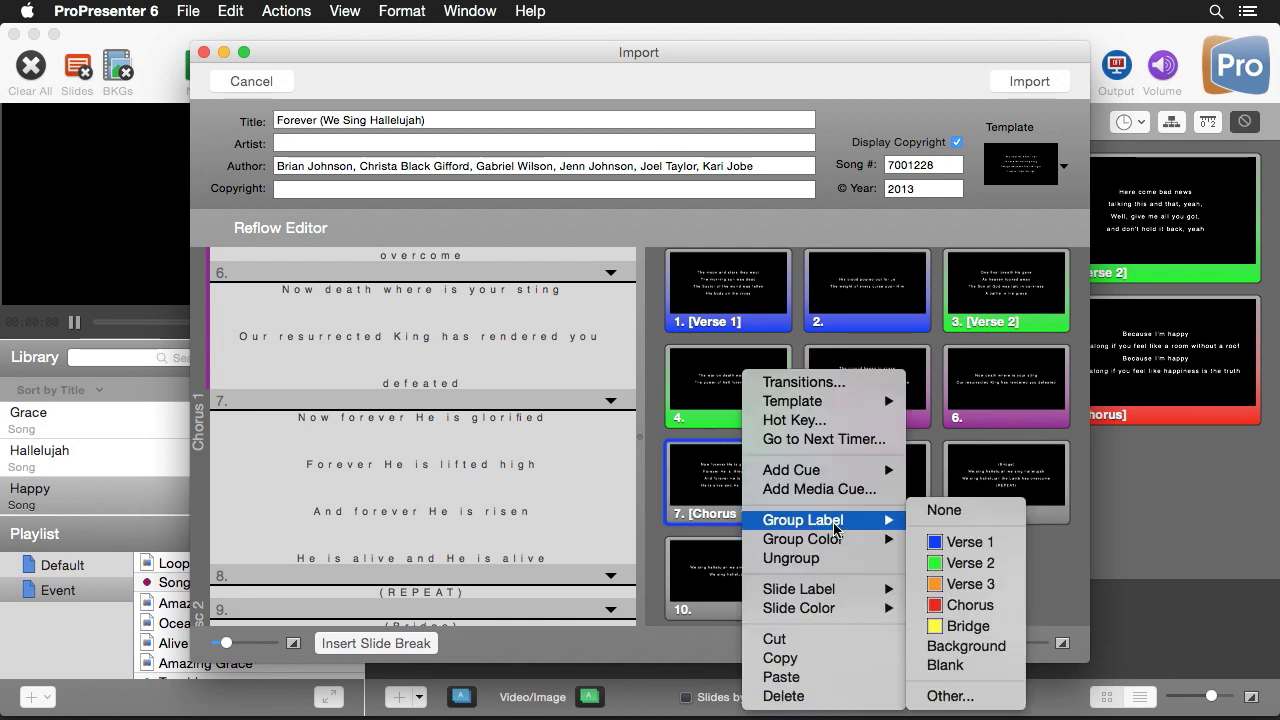
left_click(1000, 603)
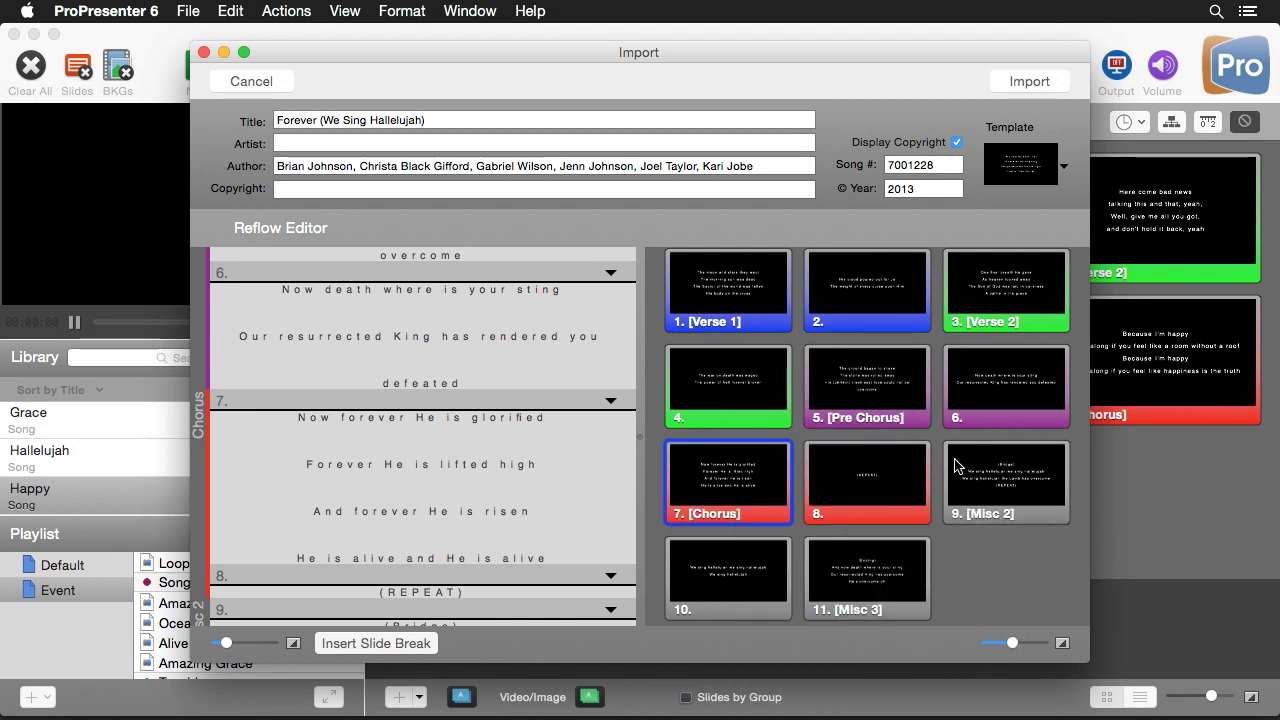
- Delete the "(REPEAT)" text after the chorus together with its separate slide 8
scroll(480, 408, "down", 10)
scroll(480, 408, "up", 5)
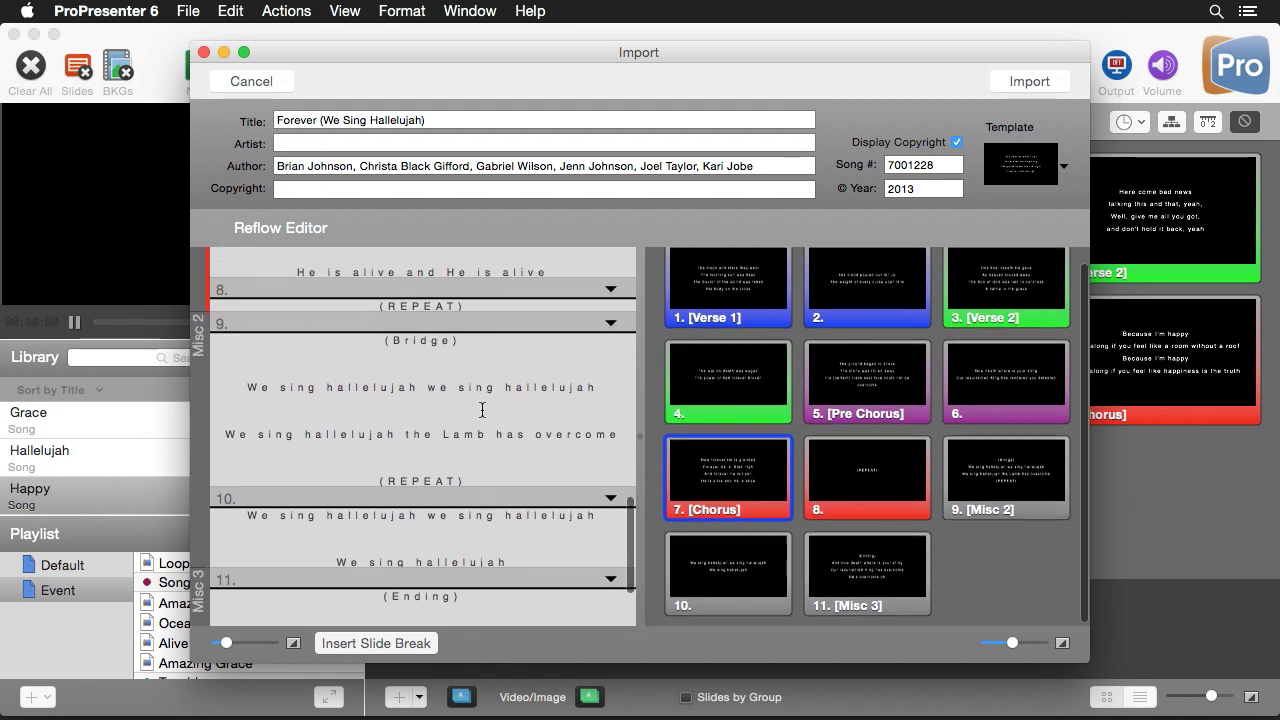
scroll(443, 349, "up", 2)
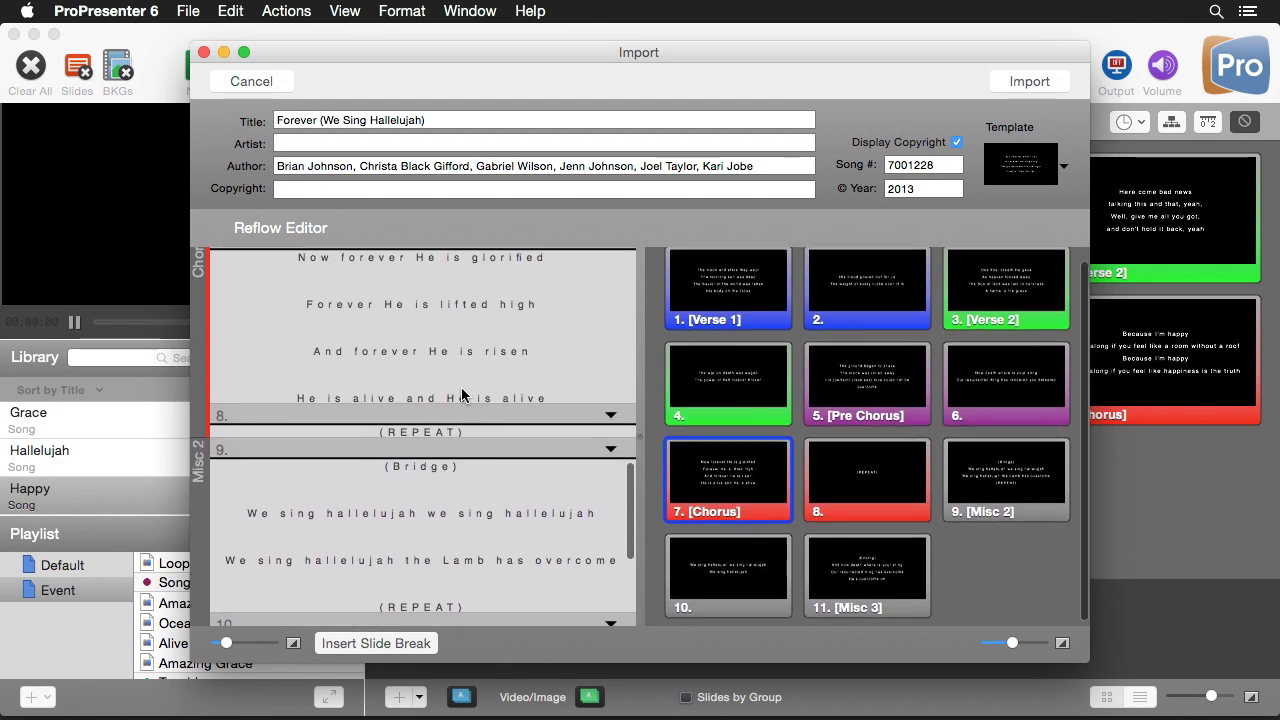
left_click_drag(468, 443, 381, 443)
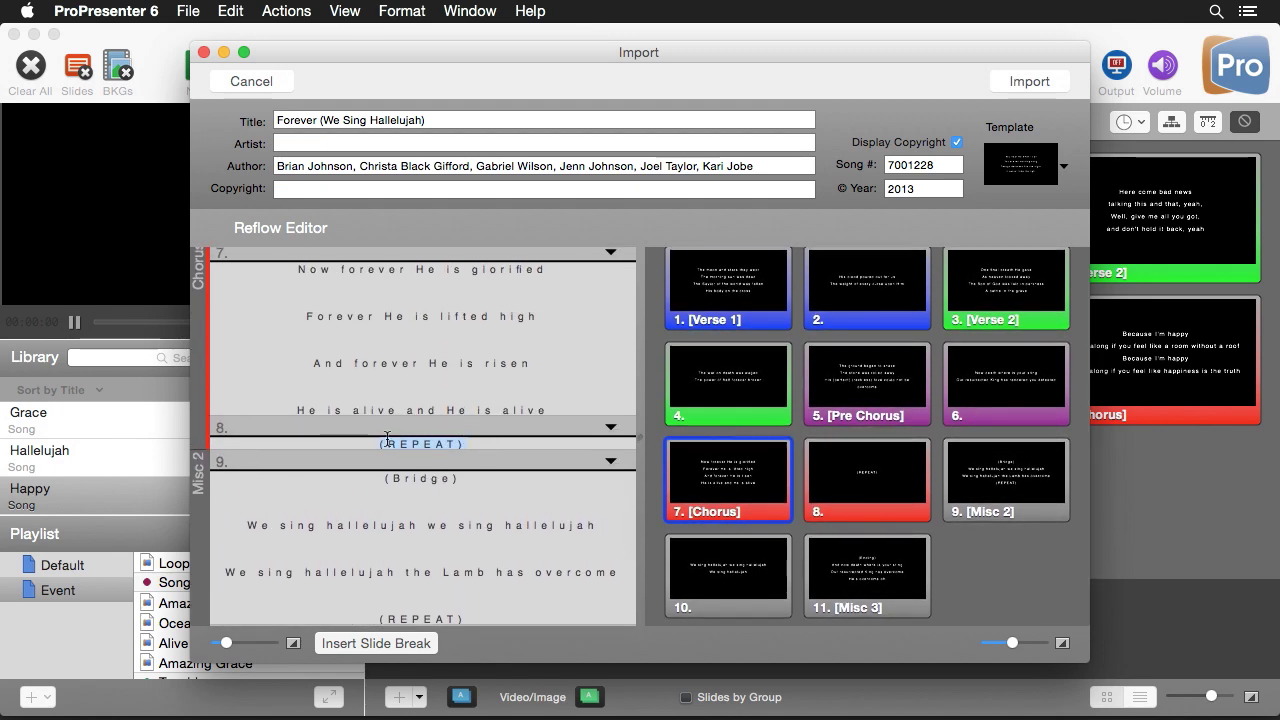
key("BackSpace")
key("BackSpace")
key("BackSpace")
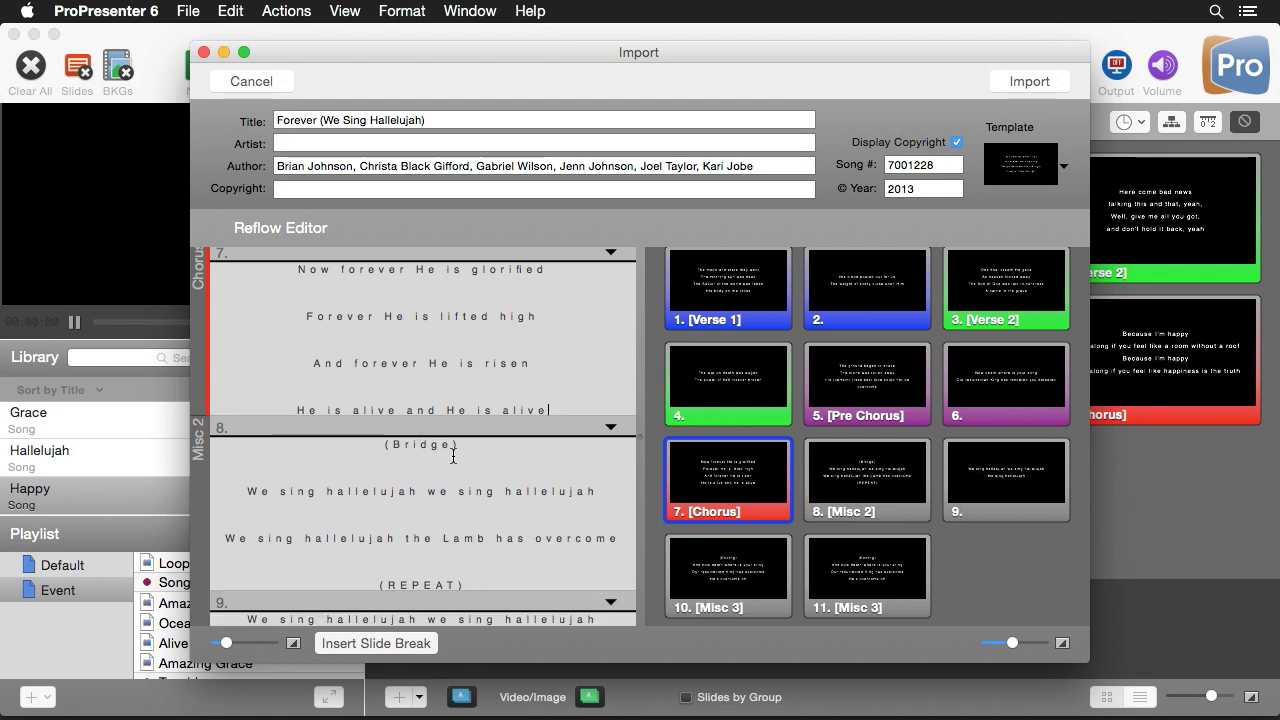
- Remove the "(REPEAT)" line from the end and the "(Bridge)" line from the start of slide 8
left_click_drag(470, 566, 381, 566)
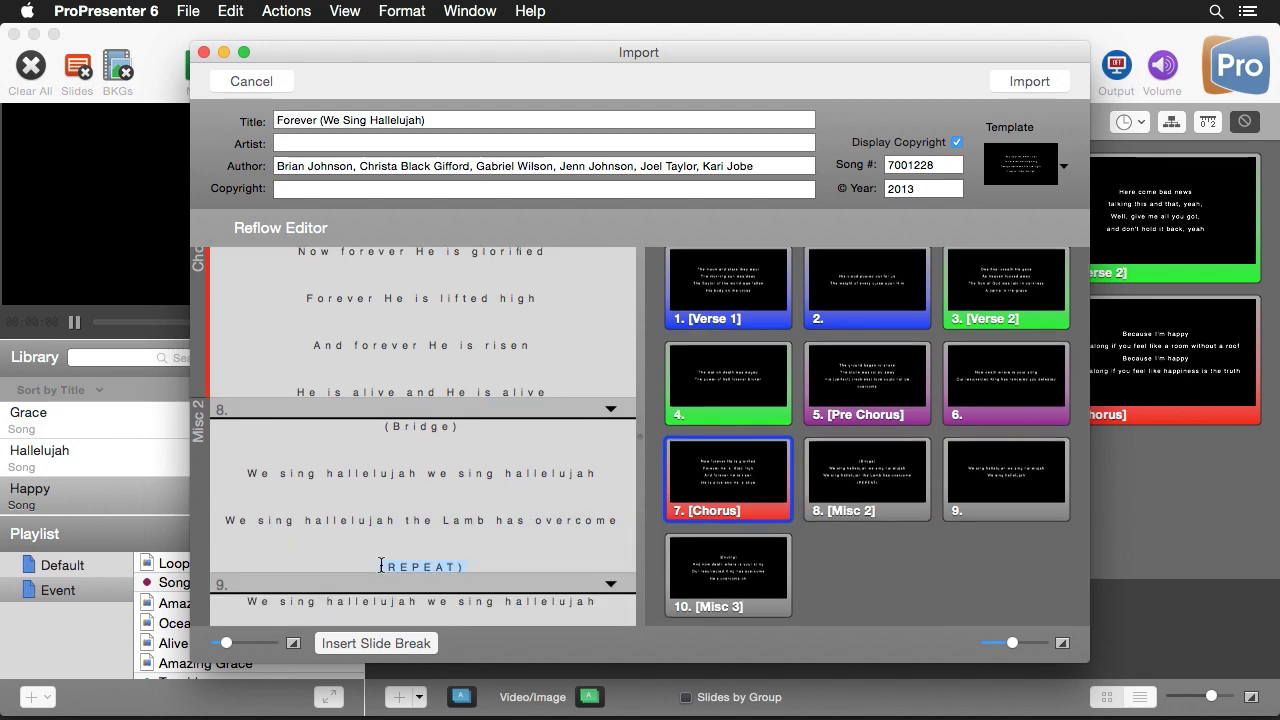
key("BackSpace")
key("BackSpace")
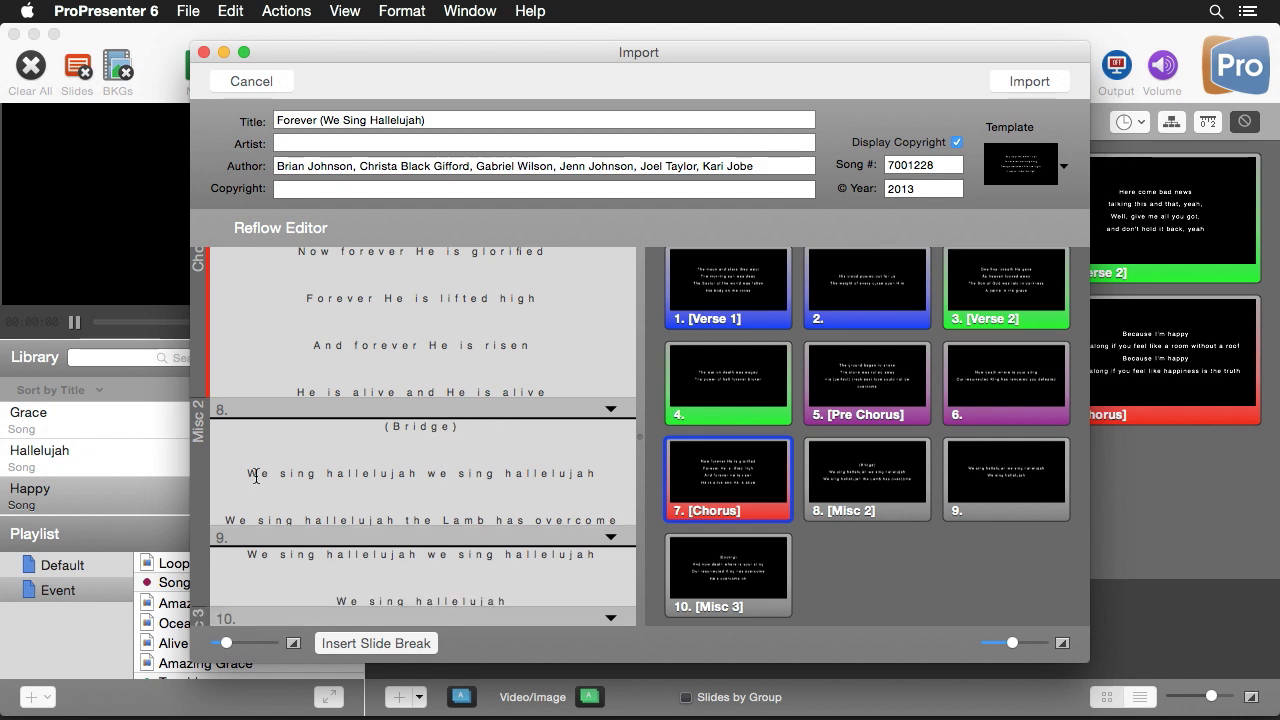
key("BackSpace")
key("BackSpace")
key("BackSpace")
key("BackSpace")
key("BackSpace")
key("BackSpace")
key("BackSpace")
key("BackSpace")
key("BackSpace")
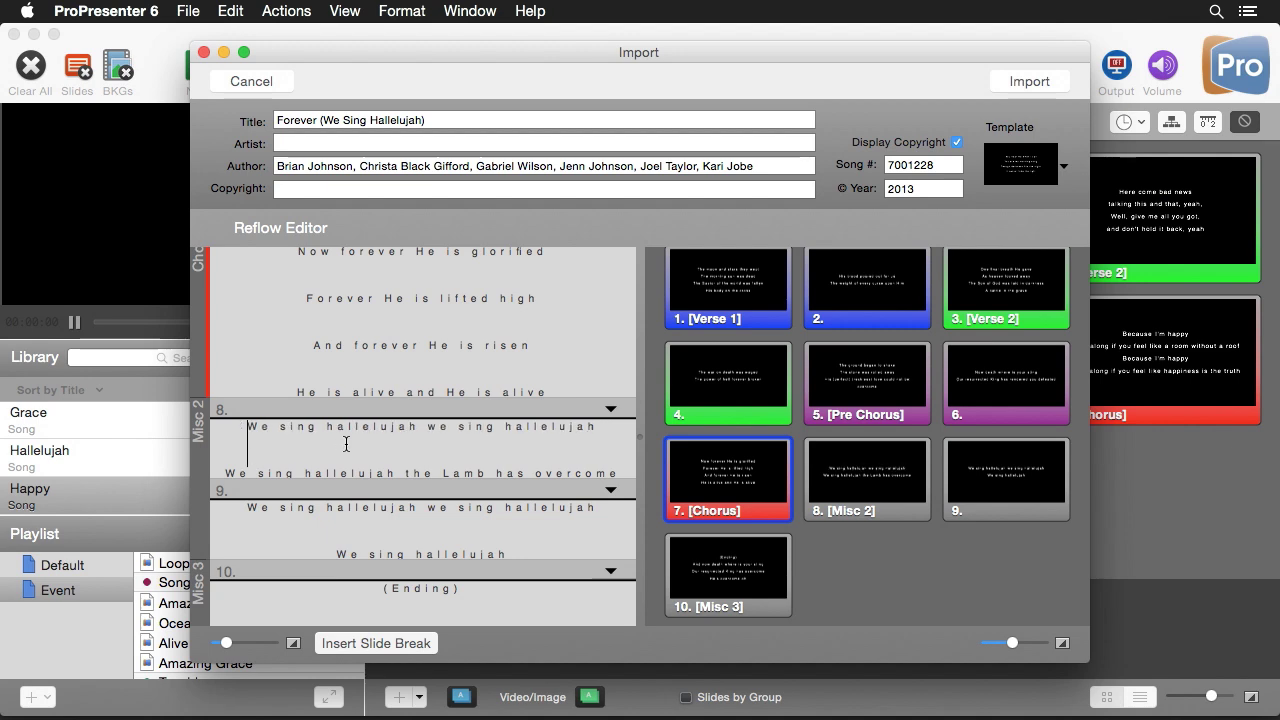
- Assign the Bridge group label to slide 8's group
right_click(876, 484)
mouse_move(958, 522)
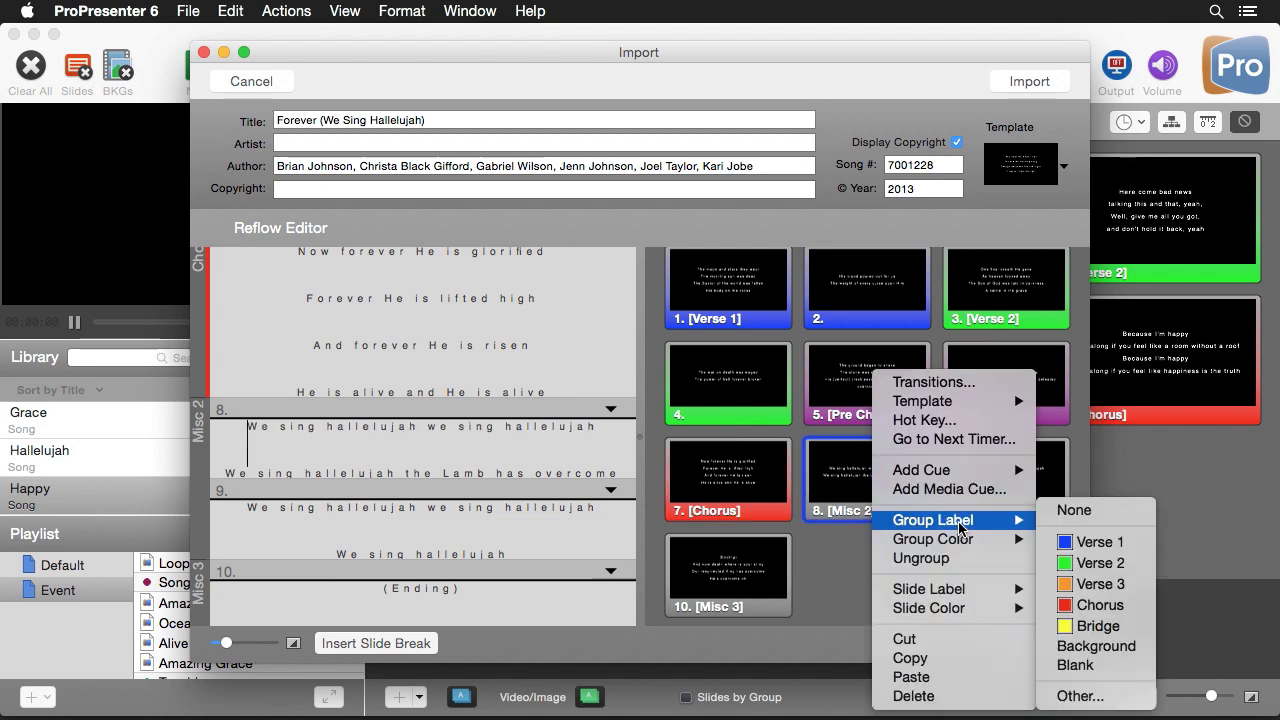
left_click(1137, 636)
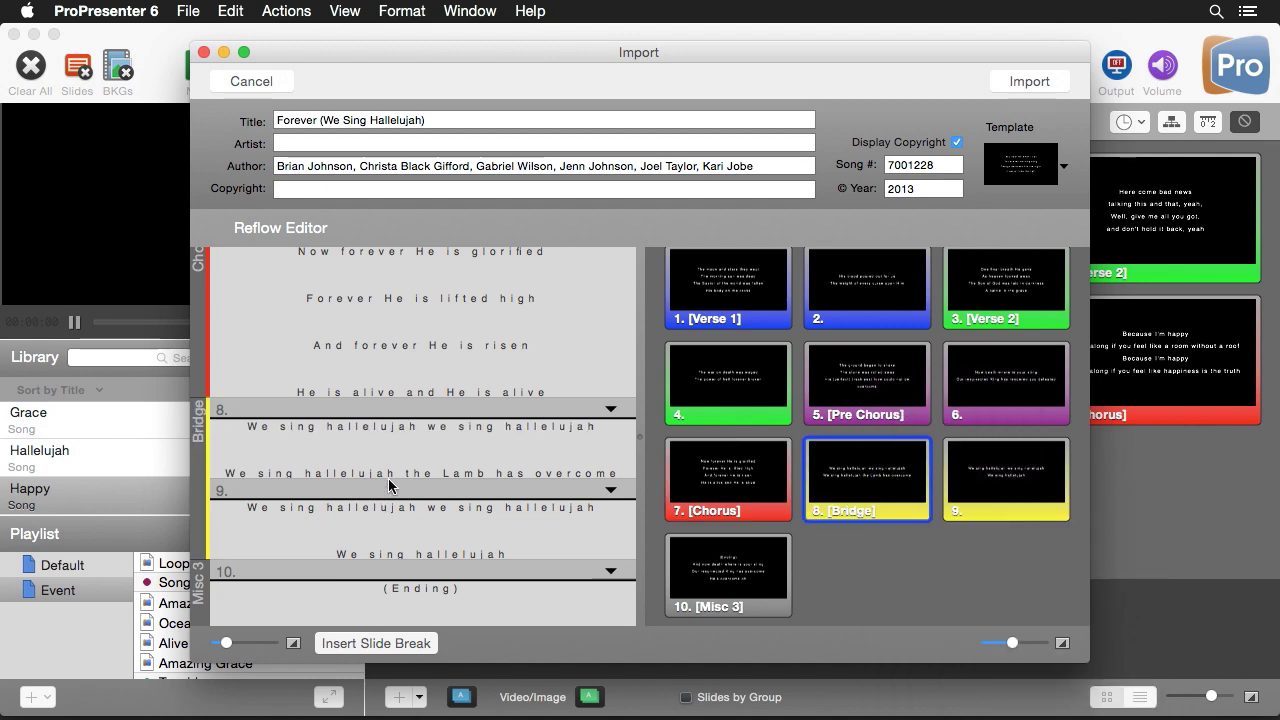
- Delete the "(Ending)" line and its empty line from the start of slide 10
scroll(390, 480, "down", 3)
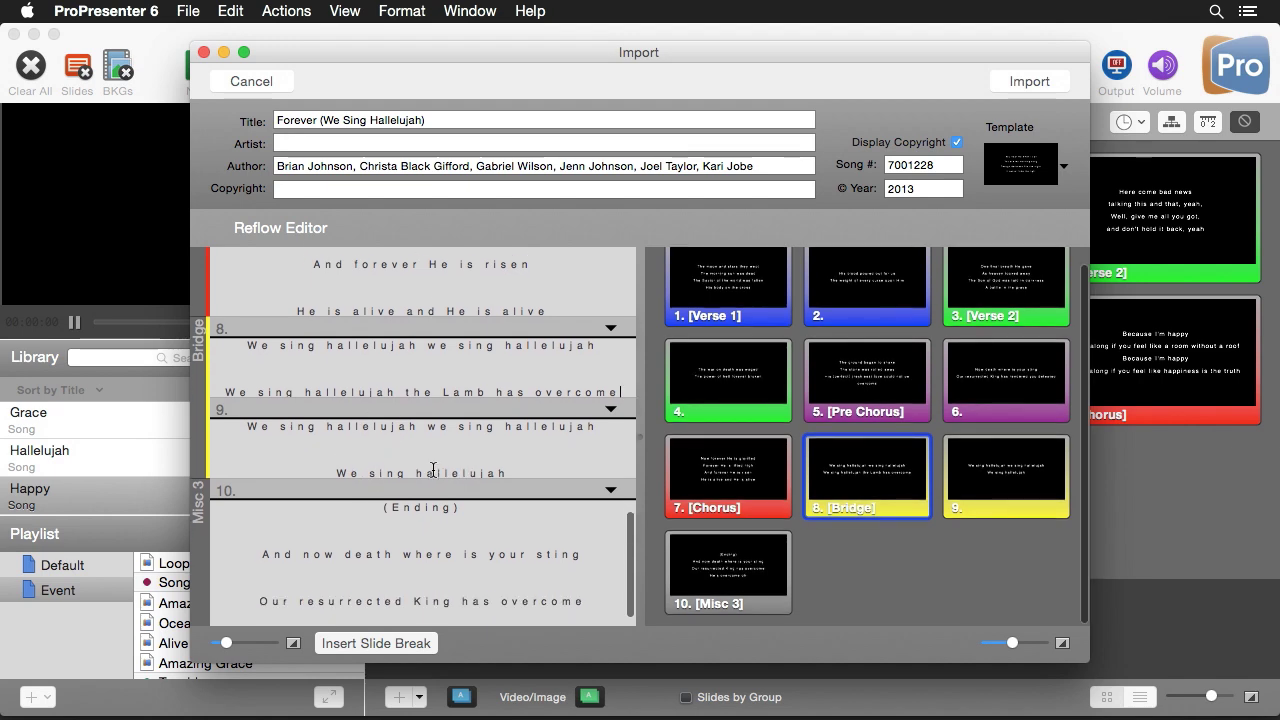
scroll(432, 468, "down", 1)
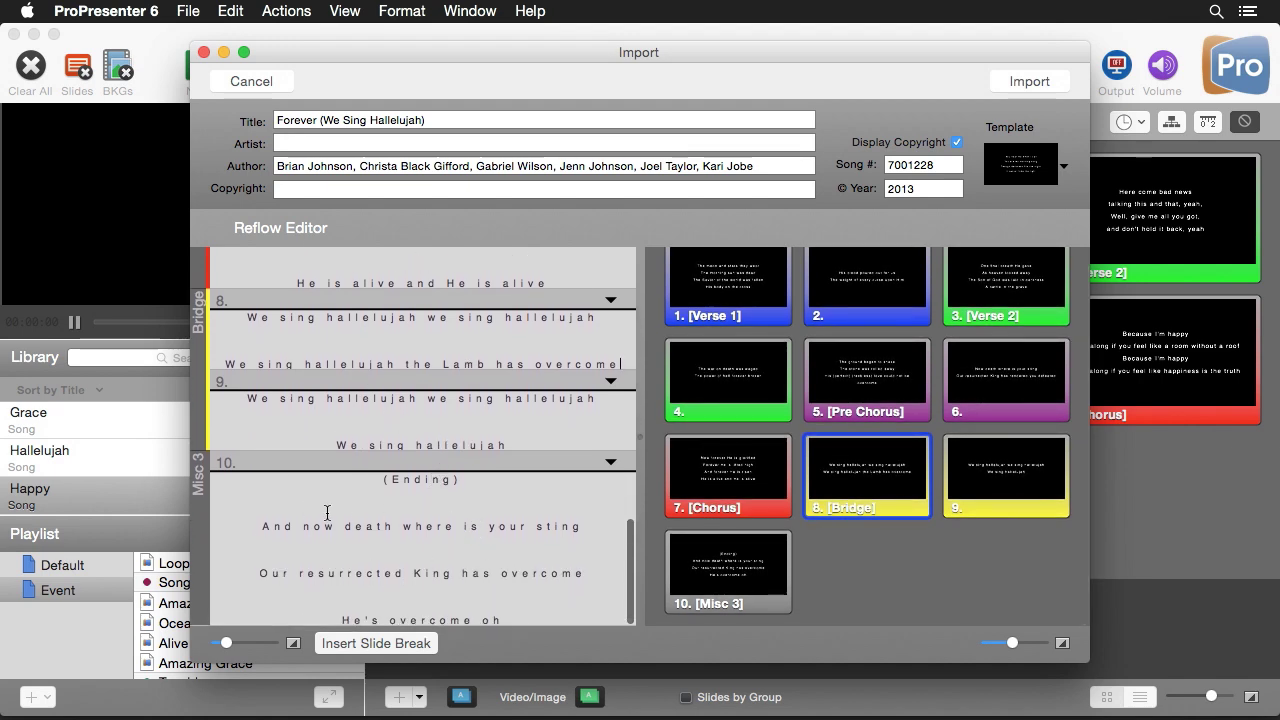
left_click_drag(513, 484, 358, 480)
key("BackSpace")
left_click(260, 526)
key("BackSpace")
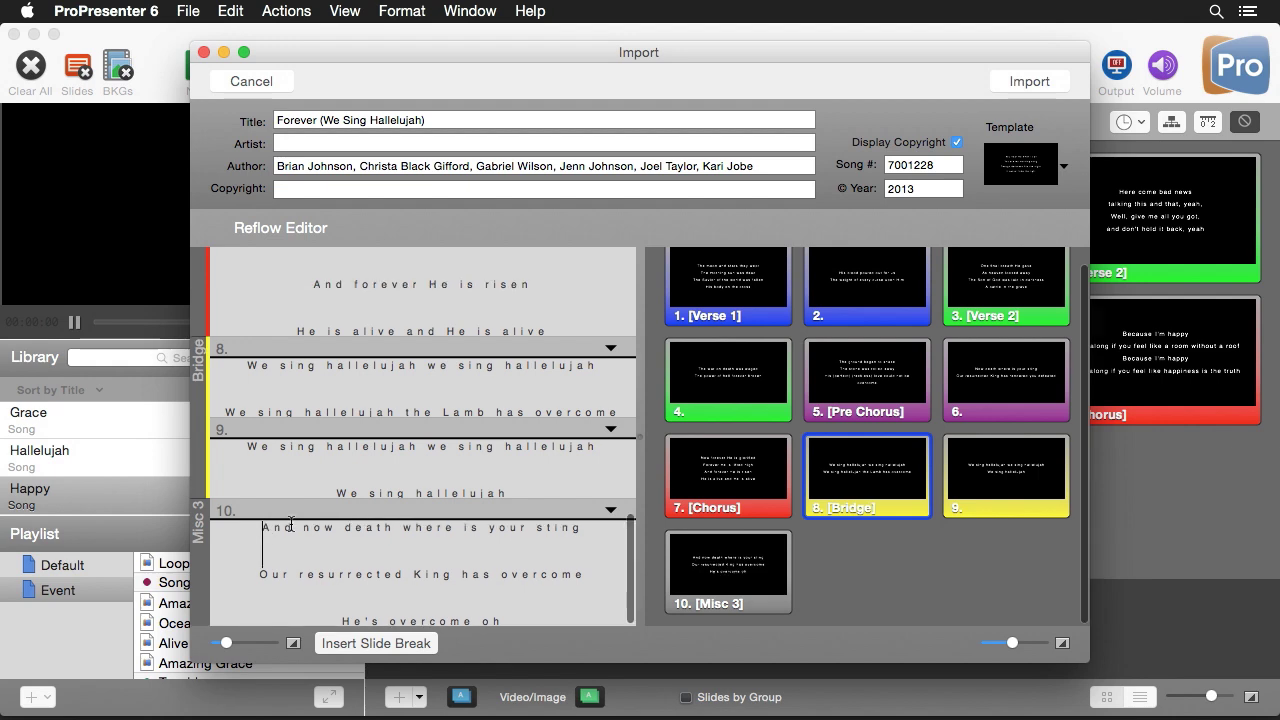
- Give slide 10's group a custom "Tag" label with no color, without saving it to the label list
mouse_move(881, 591)
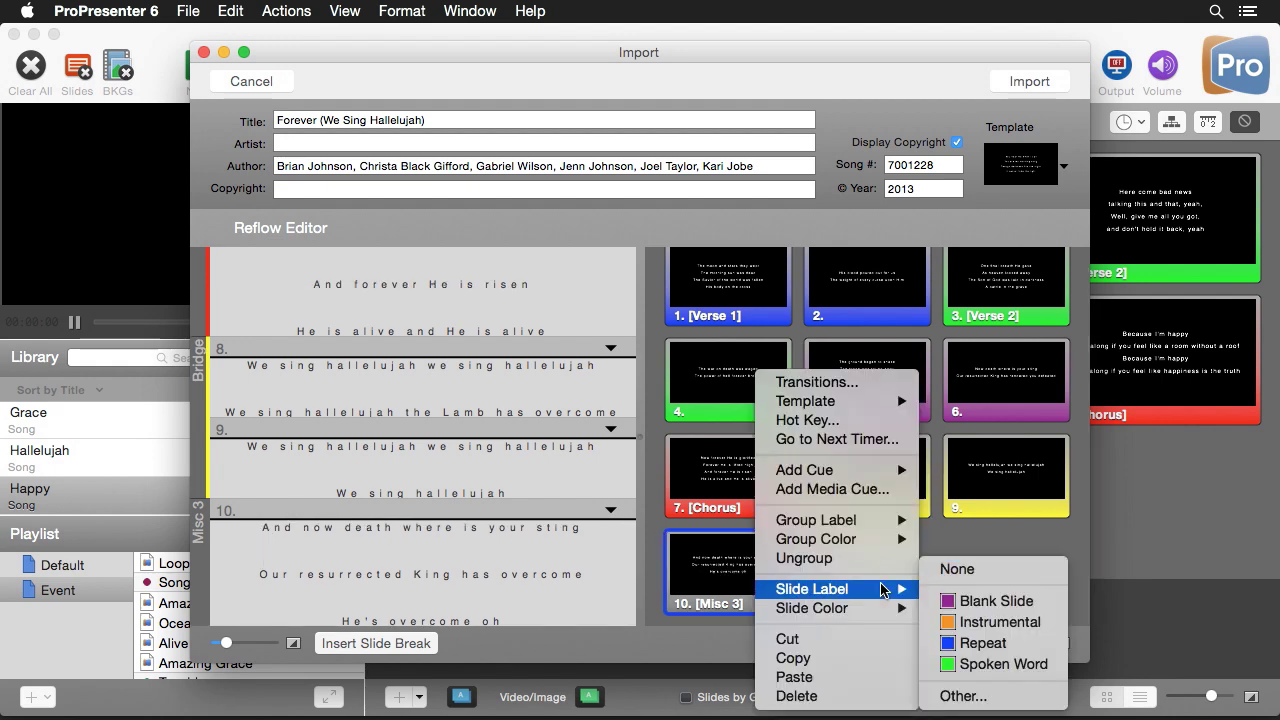
mouse_move(880, 520)
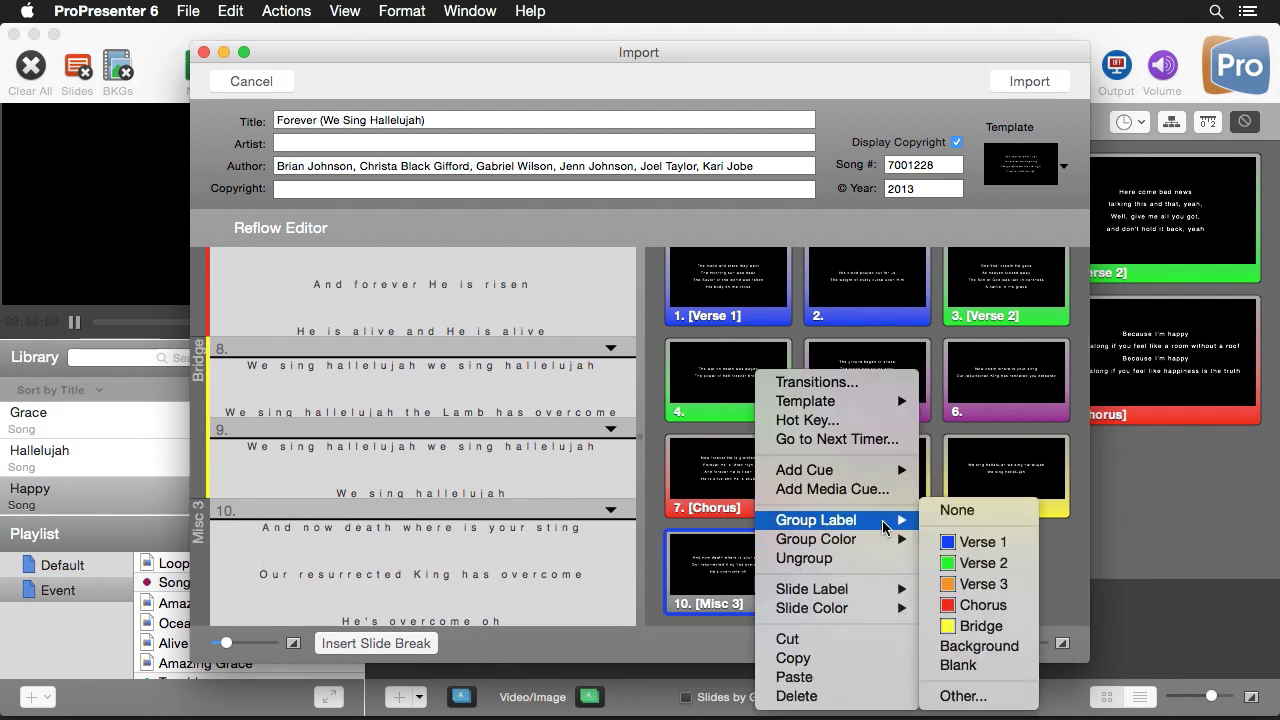
left_click(962, 696)
type("Tag")
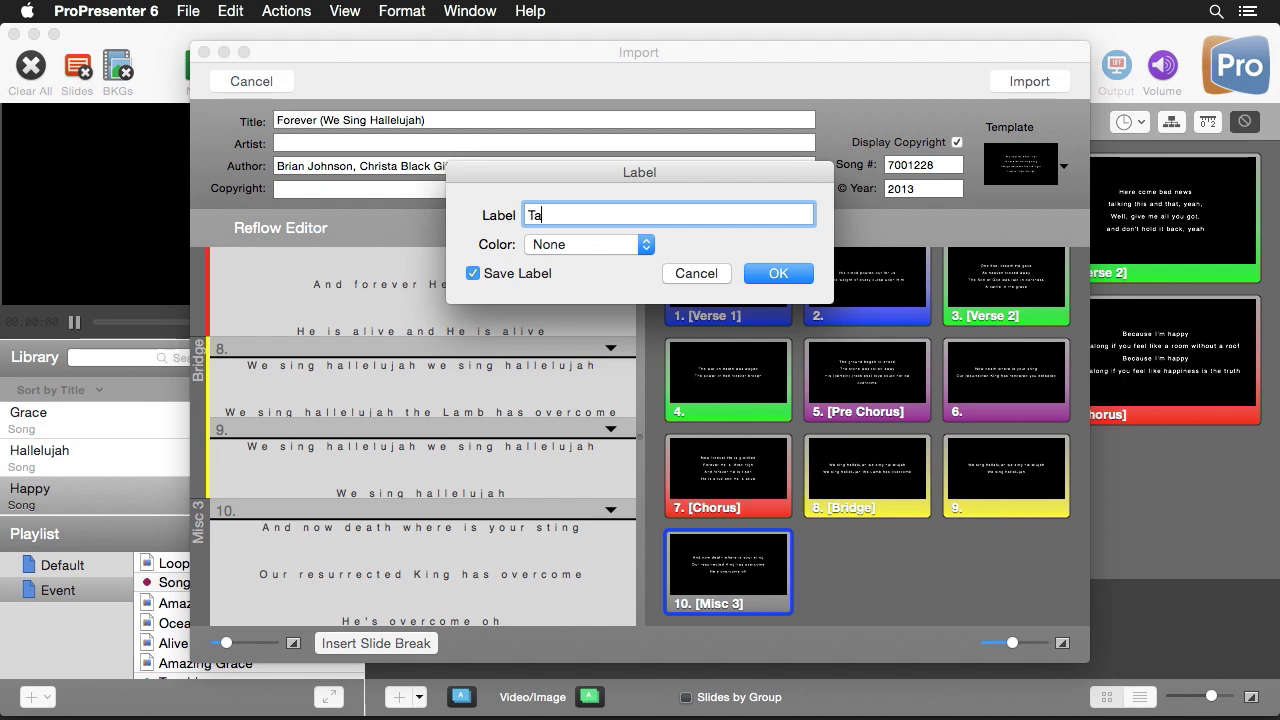
left_click(523, 280)
left_click(800, 277)
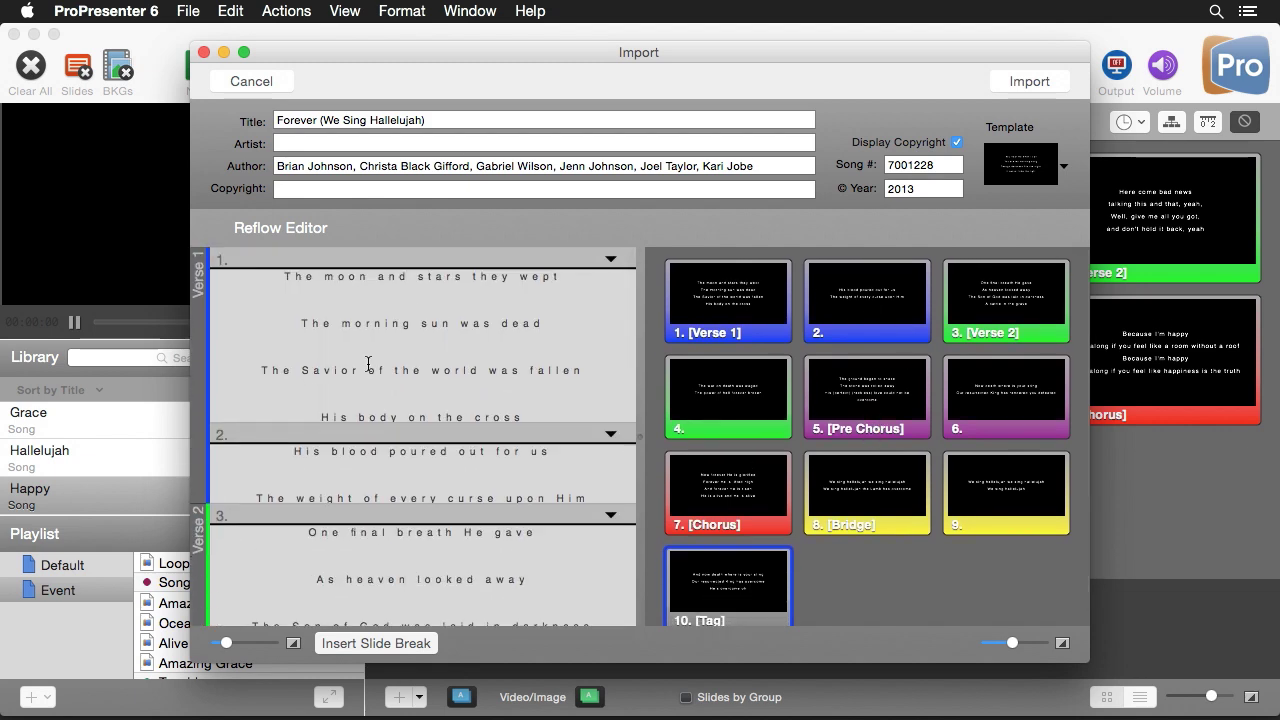
- Import the edited Forever (We Sing Hallelujah) song into the library and close SongSelect
left_click(1035, 83)
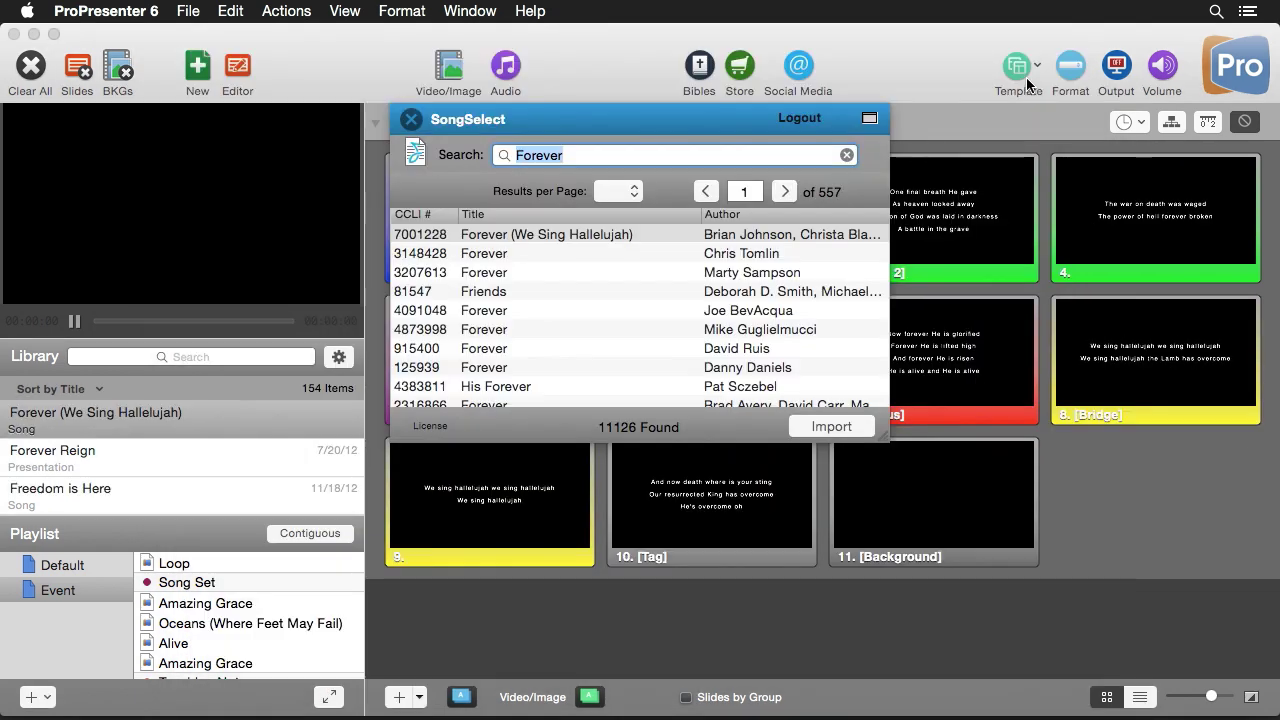
left_click(411, 119)
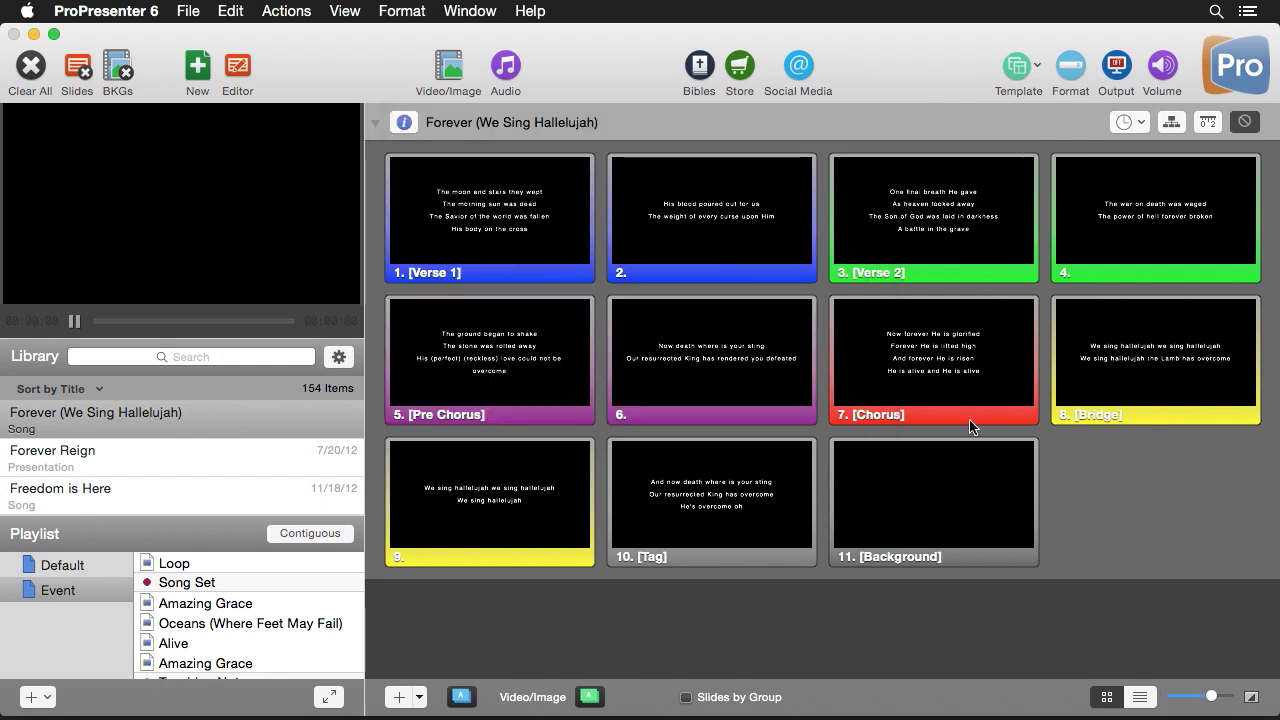
- Include SongSelect results in library searches and search the library for "Mighty to save"
left_click(346, 364)
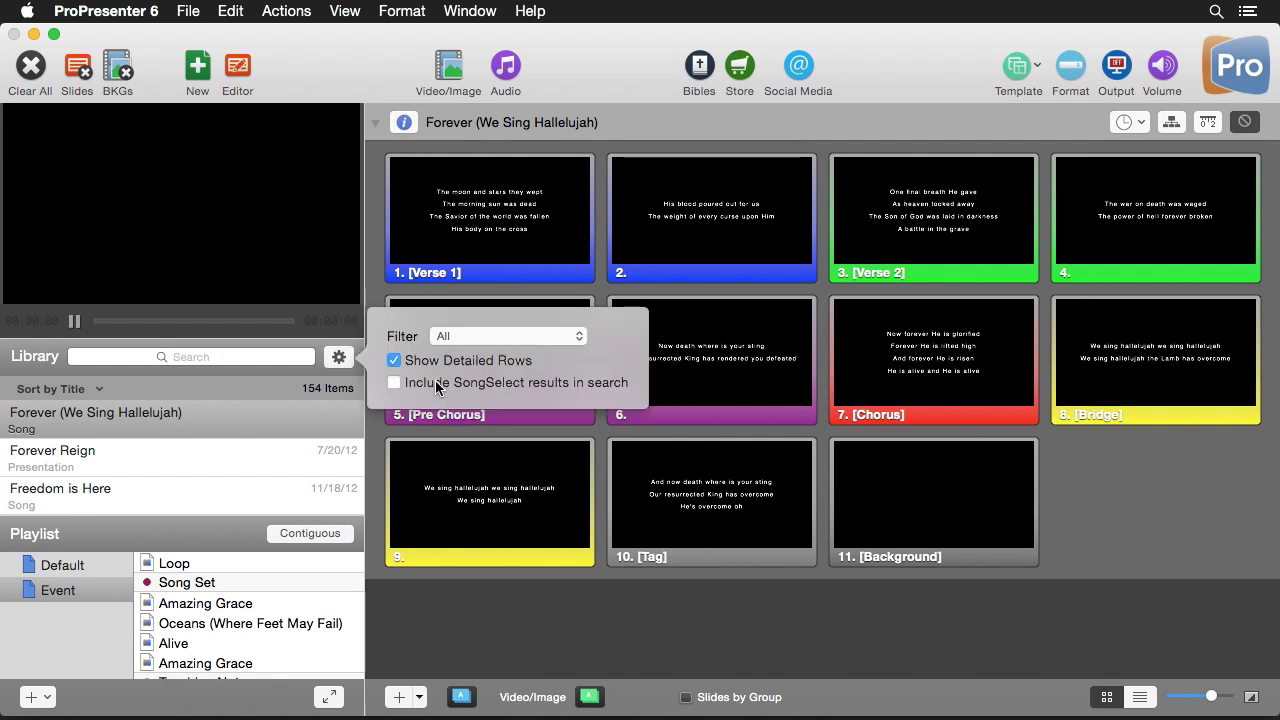
left_click(260, 358)
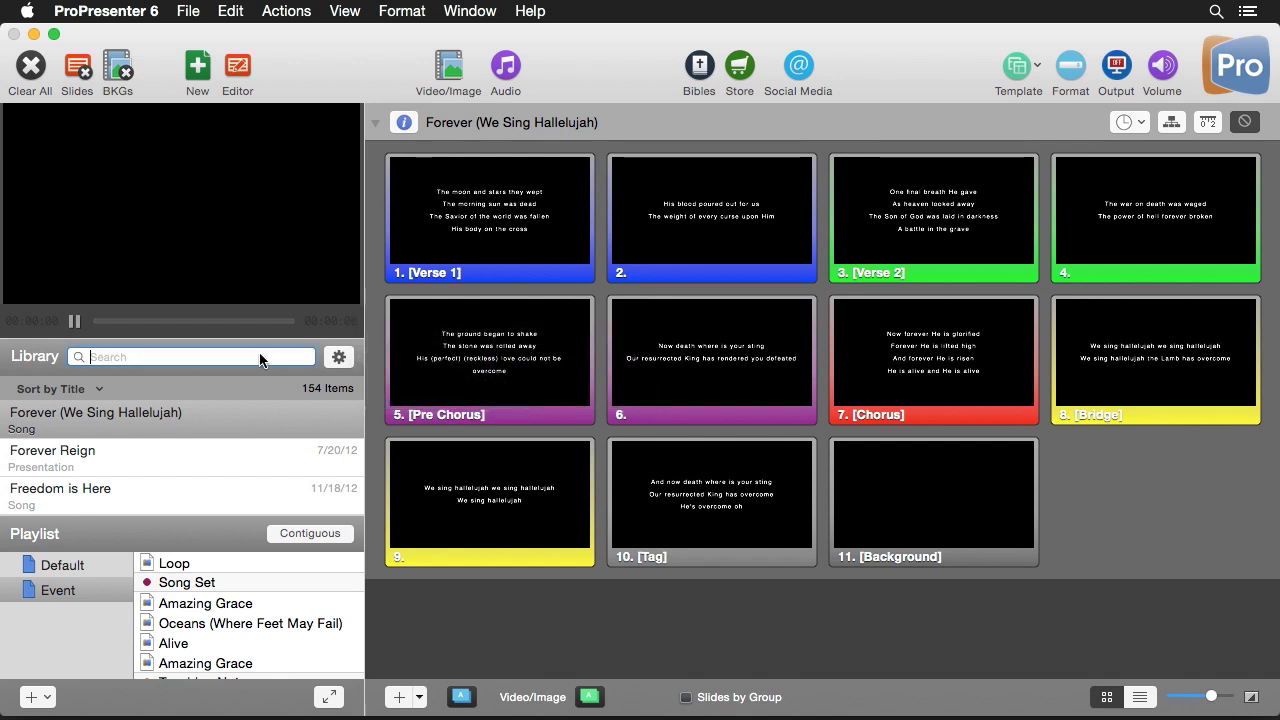
type("Mighty to")
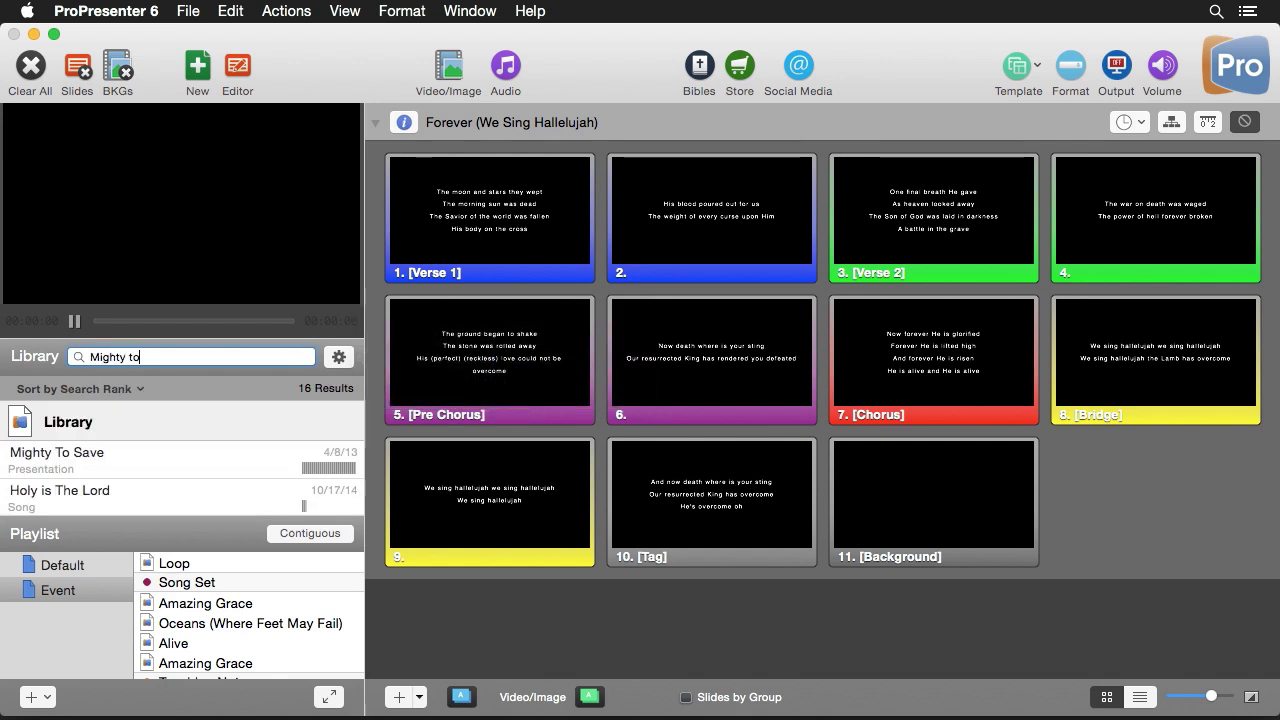
type(" save")
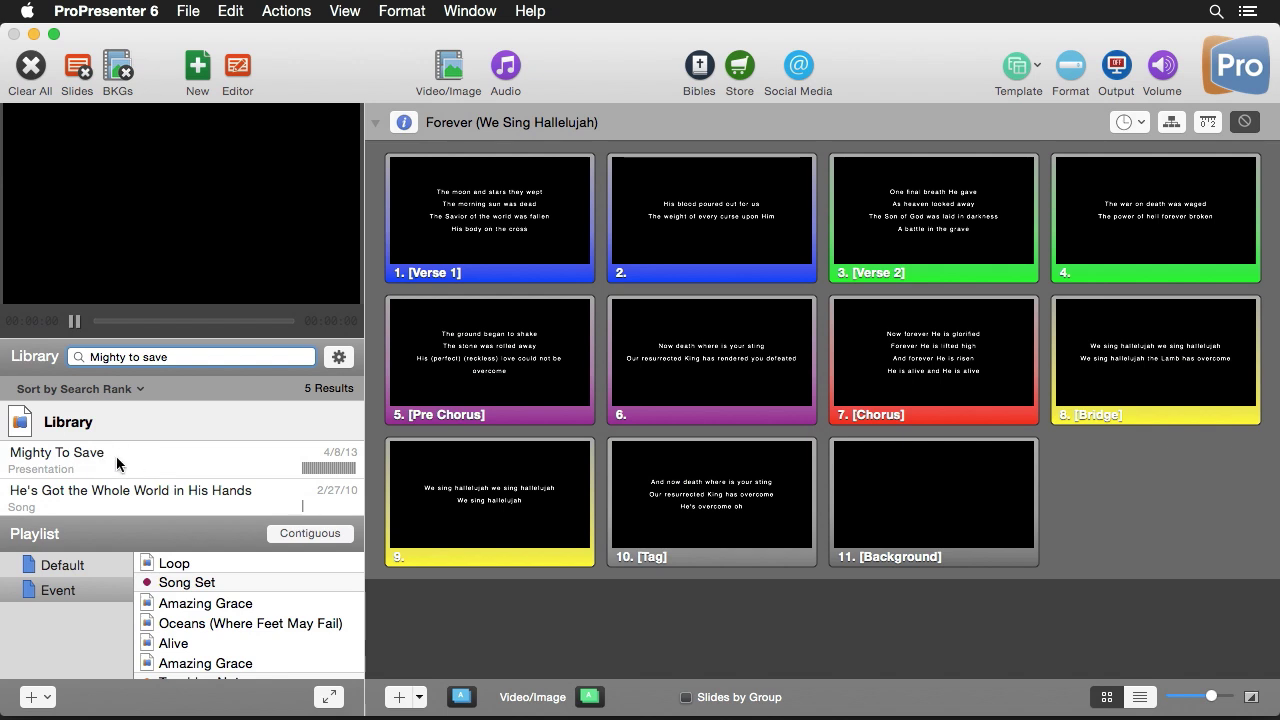
- Preview Mighty To Save from the SongSelect results and open its import settings
scroll(116, 456, "down", 5)
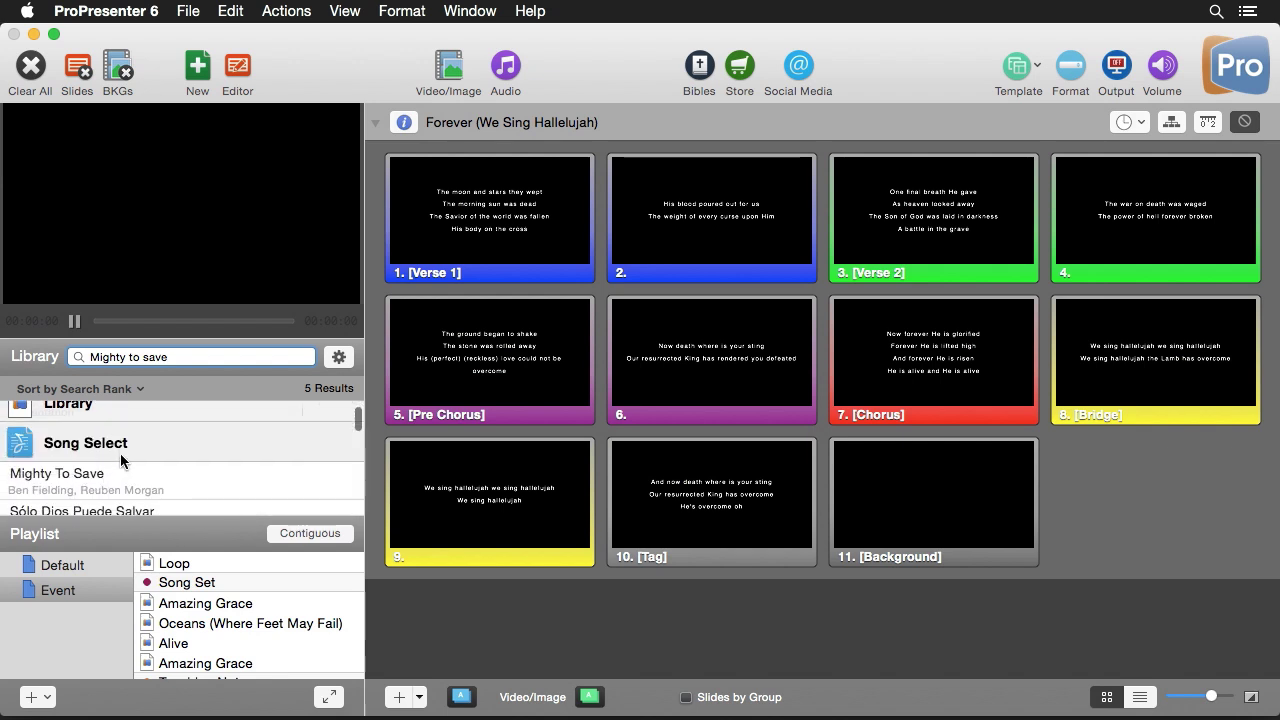
scroll(123, 456, "down", 2)
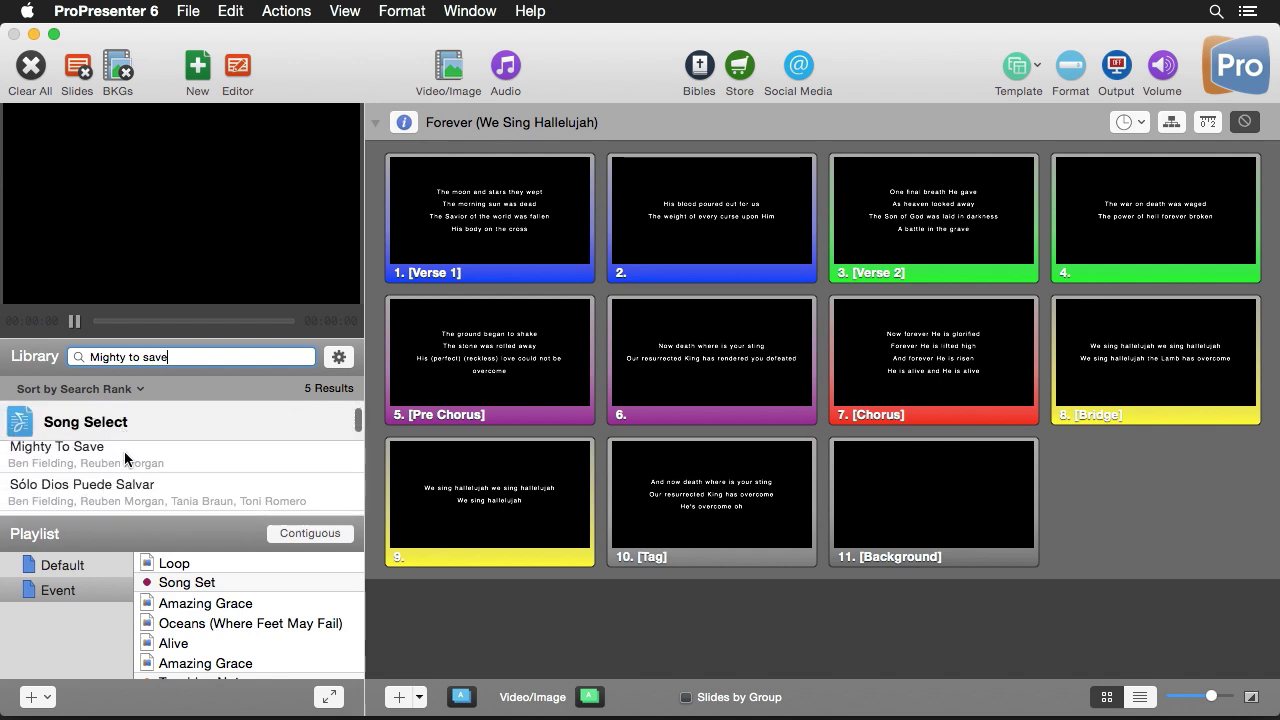
left_click(126, 457)
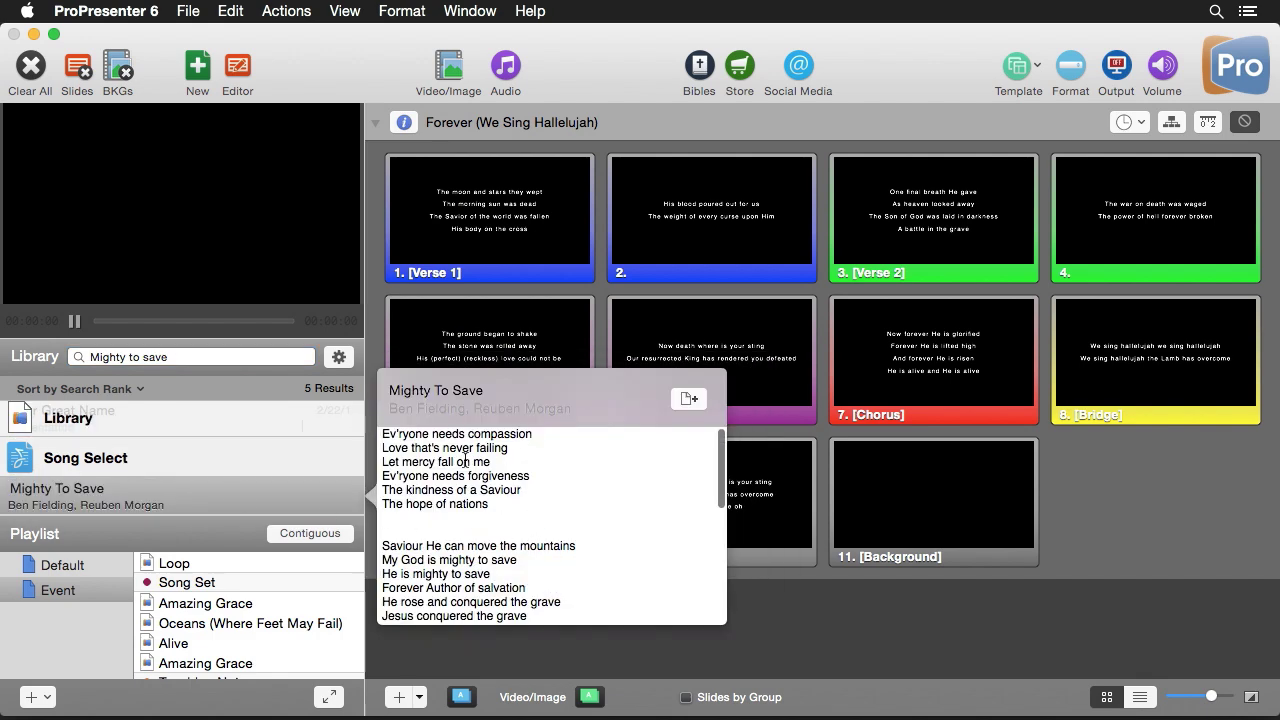
left_click(689, 399)
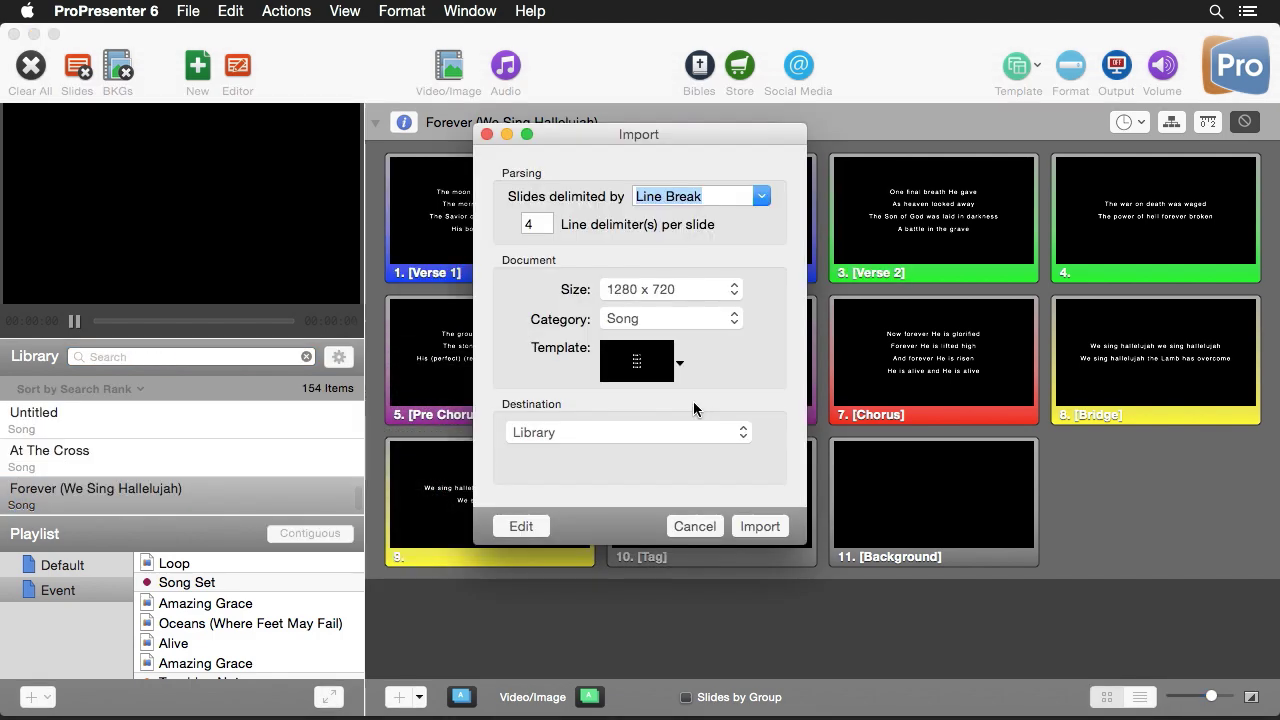